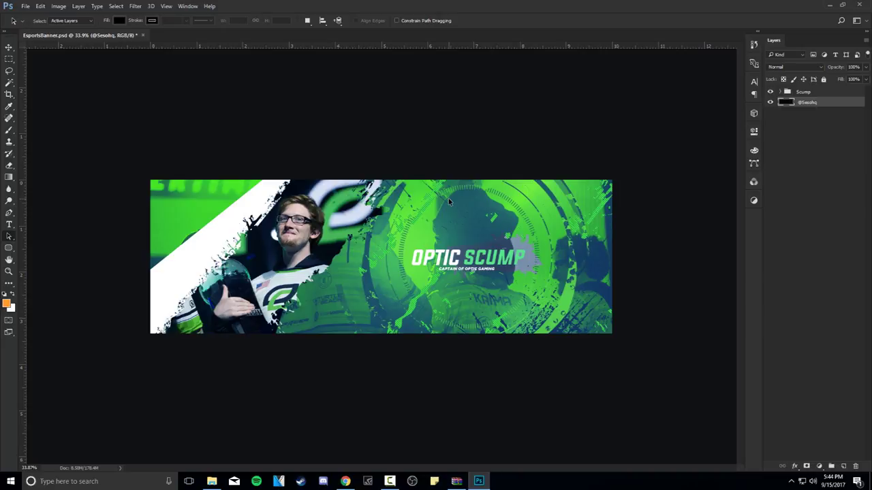
{"action": "scroll", "coordinate": [483, 205], "scroll_direction": "up", "scroll_amount": 2}
{"action": "scroll", "coordinate": [484, 206], "scroll_direction": "down", "scroll_amount": 1}
{"action": "scroll", "coordinate": [483, 206], "scroll_direction": "up", "scroll_amount": 1}
{"action": "scroll", "coordinate": [484, 206], "scroll_direction": "down", "scroll_amount": 1}
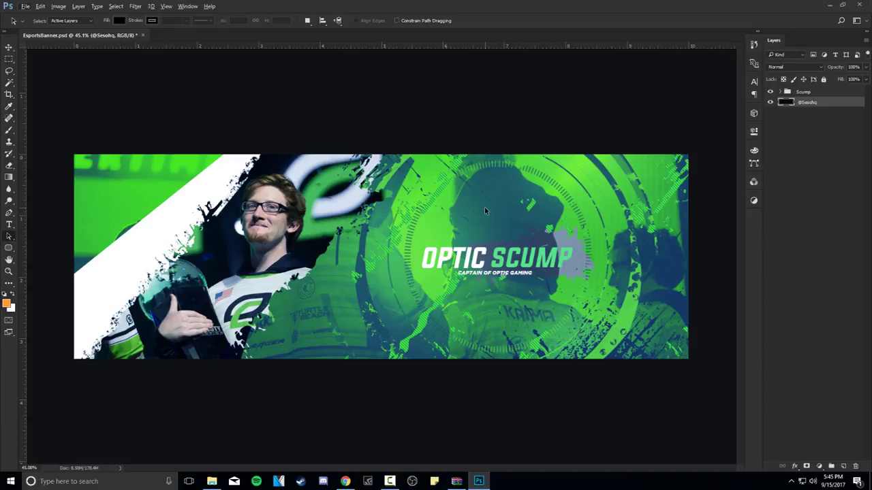
Try out the grunge splatter banner image by placing it above the Scump group, and delete it again.
{"action": "key", "text": "super+e"}
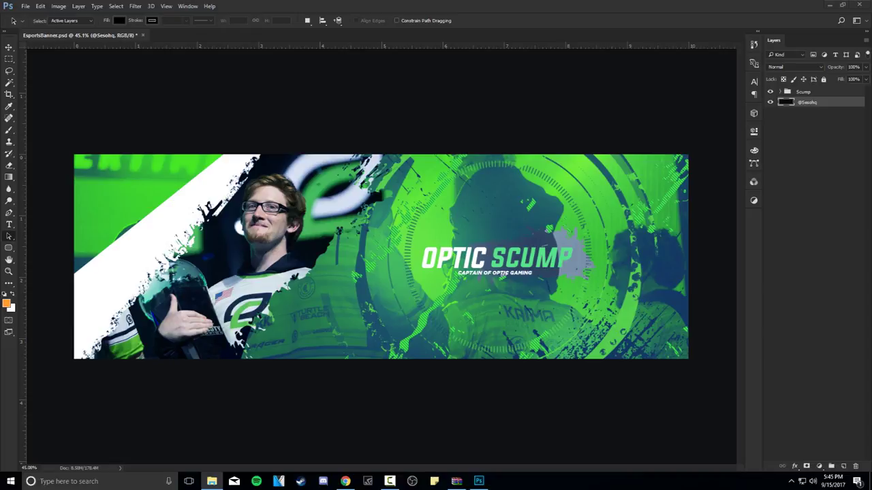
{"action": "left_click_drag", "start_coordinate": [871, 185], "coordinate": [478, 174]}
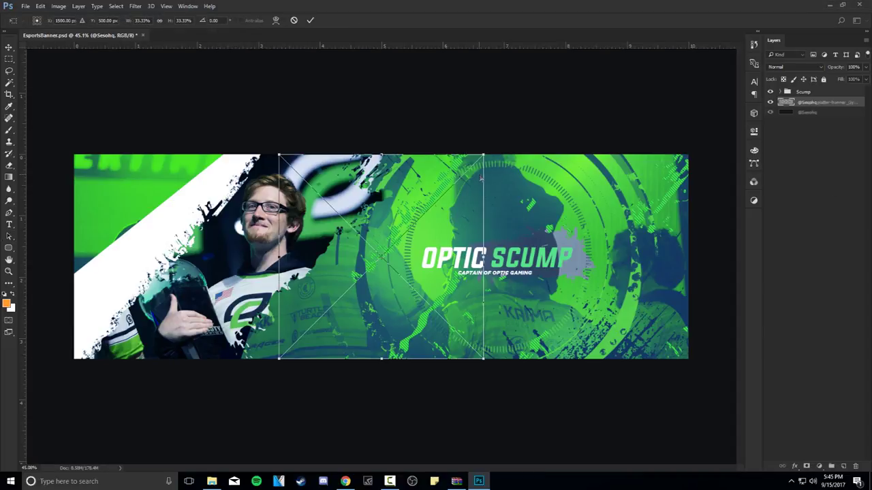
{"action": "left_click_drag", "start_coordinate": [443, 212], "coordinate": [520, 222]}
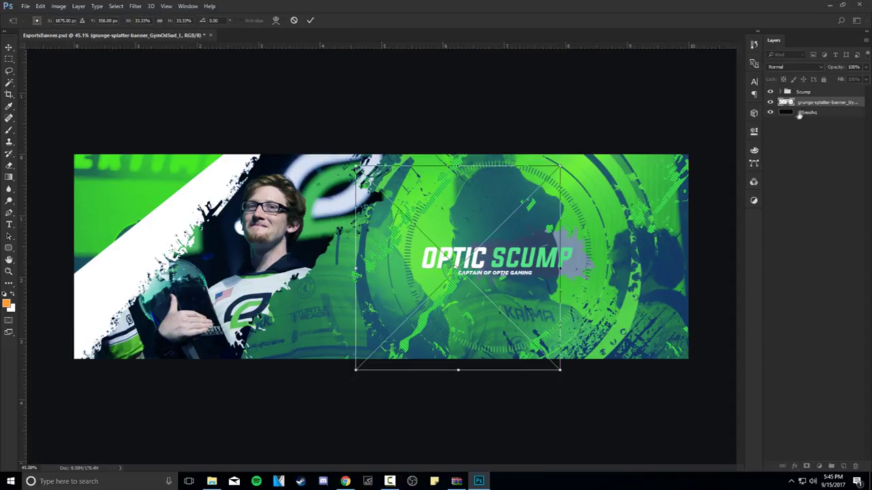
{"action": "key", "text": "Return"}
{"action": "left_click_drag", "start_coordinate": [819, 106], "coordinate": [788, 89]}
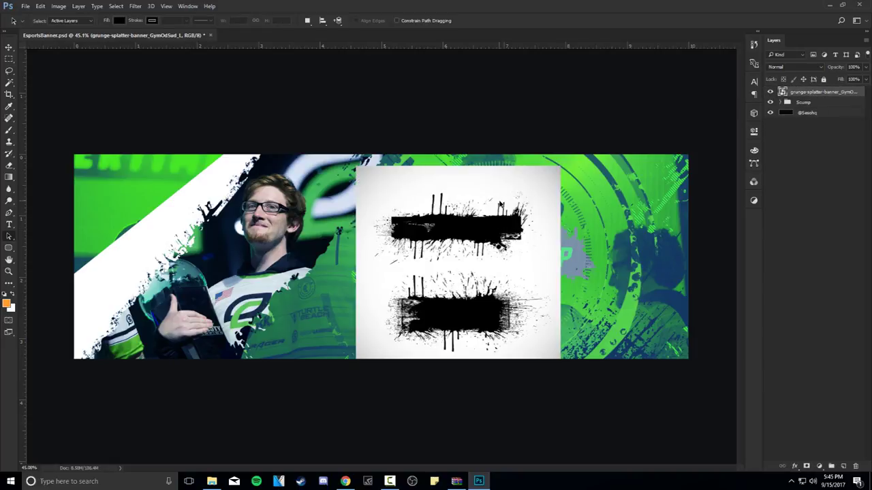
{"action": "key", "text": "Delete"}
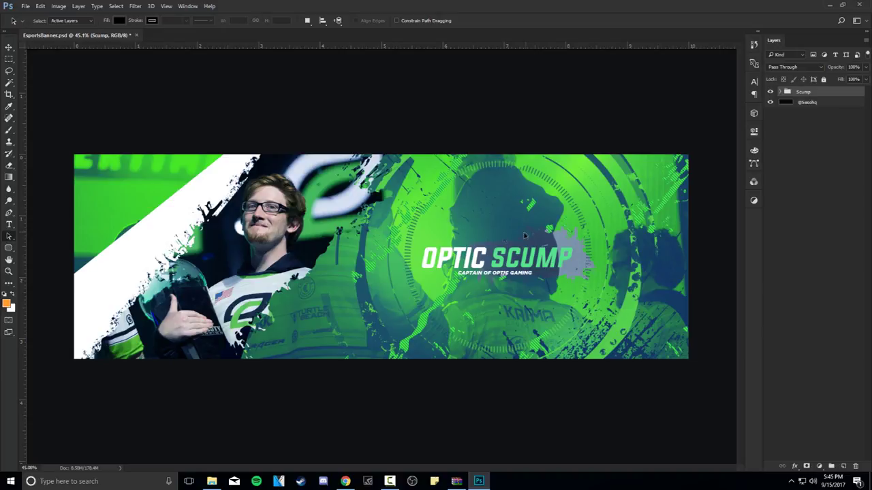
Choose the 2247 px circular brush preset for the Brush tool and return to the Move tool.
{"action": "key", "text": "b"}
{"action": "right_click", "coordinate": [436, 288]}
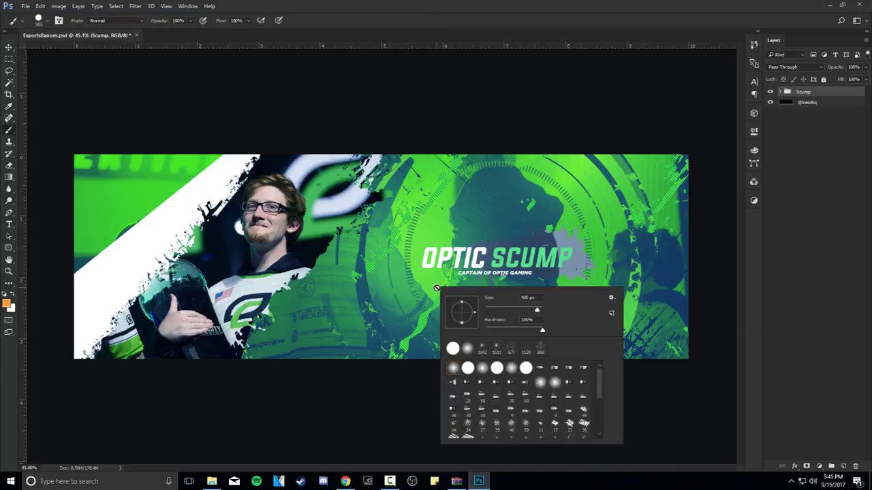
{"action": "scroll", "coordinate": [546, 410], "scroll_direction": "down", "scroll_amount": 10}
{"action": "left_click", "coordinate": [555, 414]}
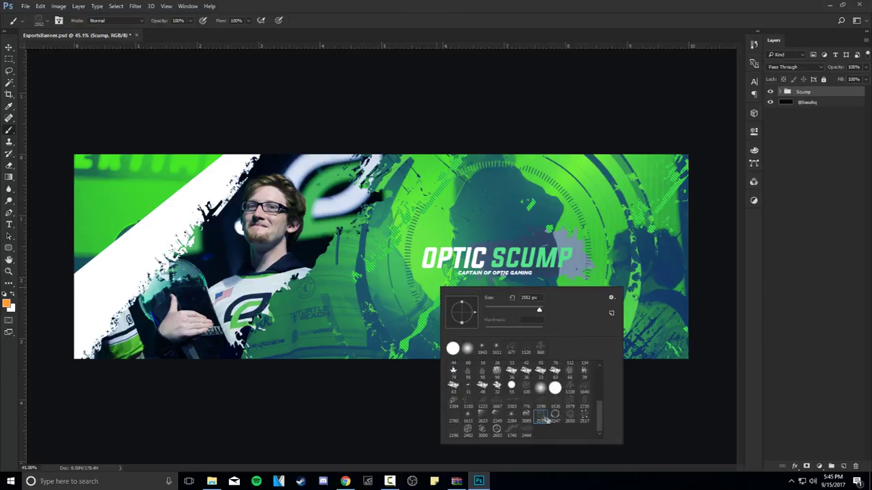
{"action": "key", "text": "Return"}
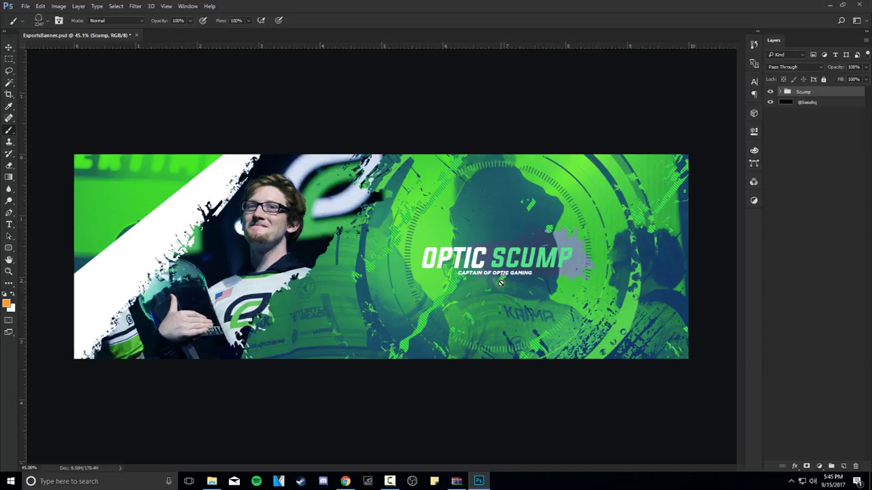
{"action": "key", "text": "v"}
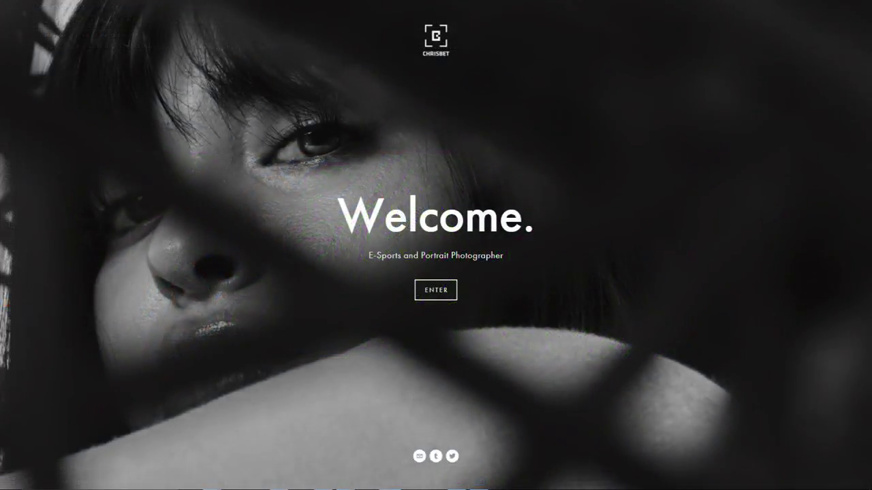
In the browser, enter the Chrisbet photography site and look through the Portrait and MLG Anaheim 2017 galleries.
{"action": "left_click", "coordinate": [438, 293]}
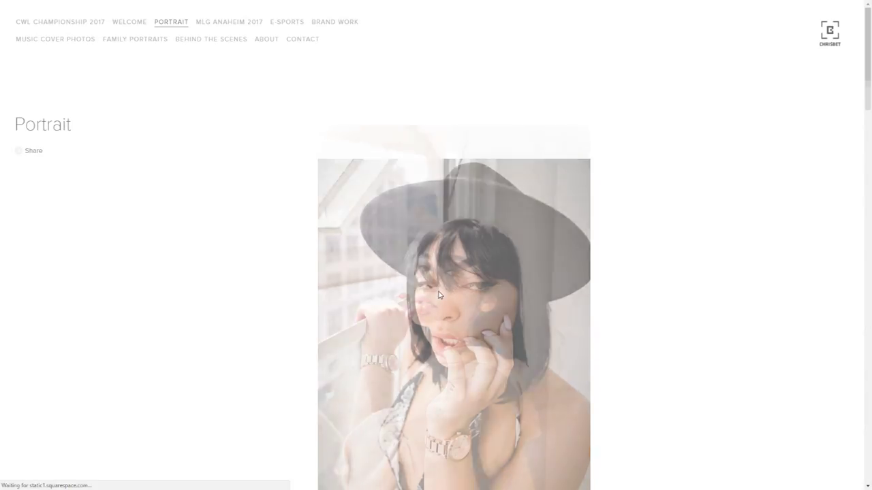
{"action": "scroll", "coordinate": [439, 290], "scroll_direction": "down", "scroll_amount": 6}
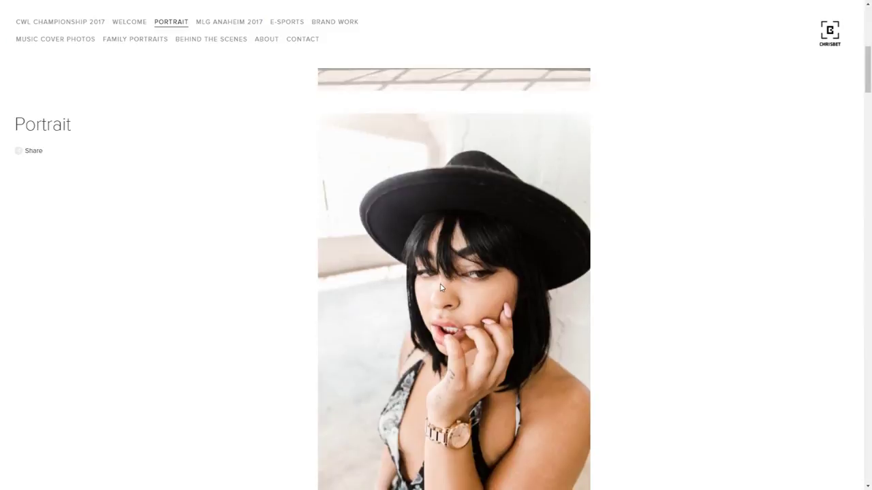
{"action": "scroll", "coordinate": [440, 288], "scroll_direction": "down", "scroll_amount": 10}
{"action": "scroll", "coordinate": [443, 279], "scroll_direction": "down", "scroll_amount": 10}
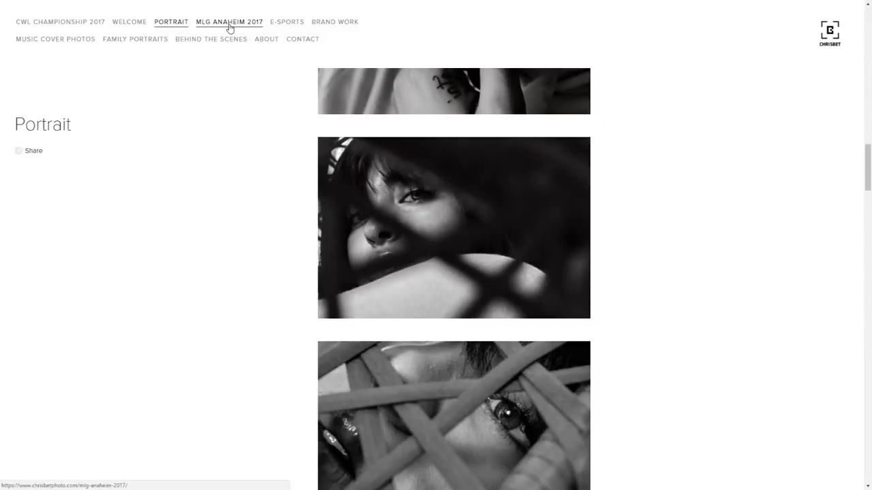
{"action": "left_click", "coordinate": [229, 26]}
{"action": "scroll", "coordinate": [523, 194], "scroll_direction": "down", "scroll_amount": 10}
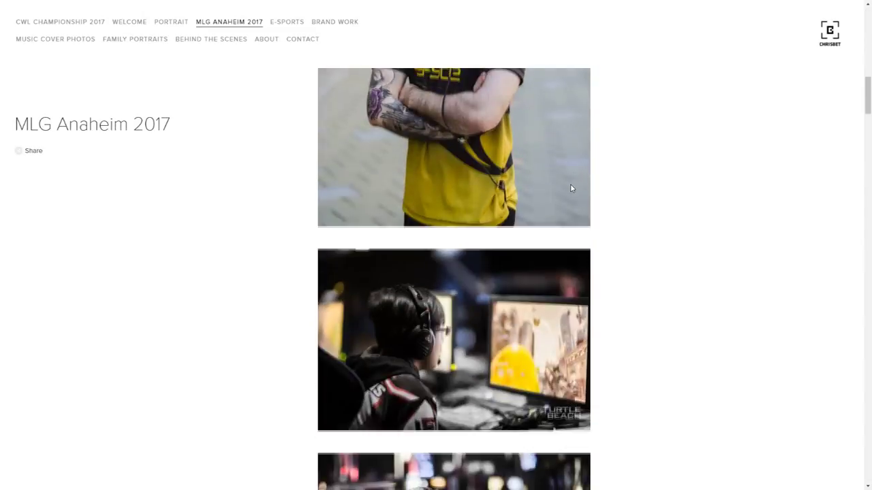
{"action": "scroll", "coordinate": [570, 188], "scroll_direction": "down", "scroll_amount": 5}
Look through the esports photos in the CWL Championship 2017 gallery.
{"action": "left_click", "coordinate": [61, 28]}
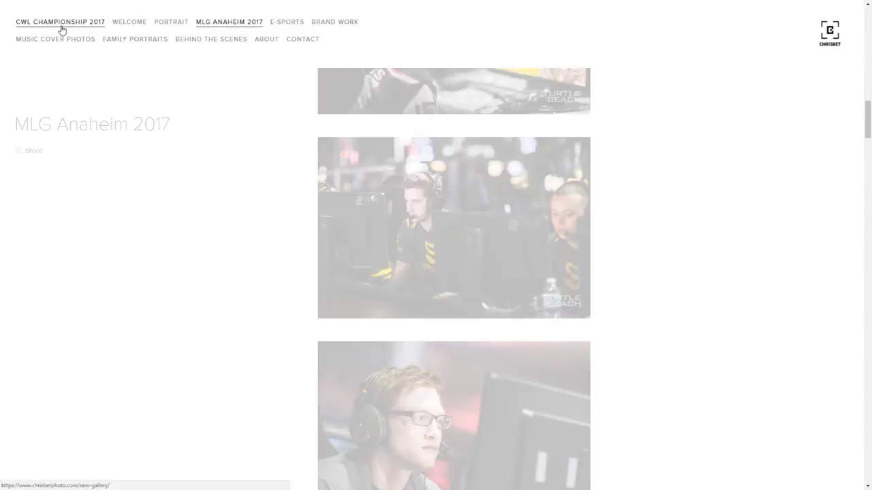
{"action": "scroll", "coordinate": [625, 172], "scroll_direction": "down", "scroll_amount": 3}
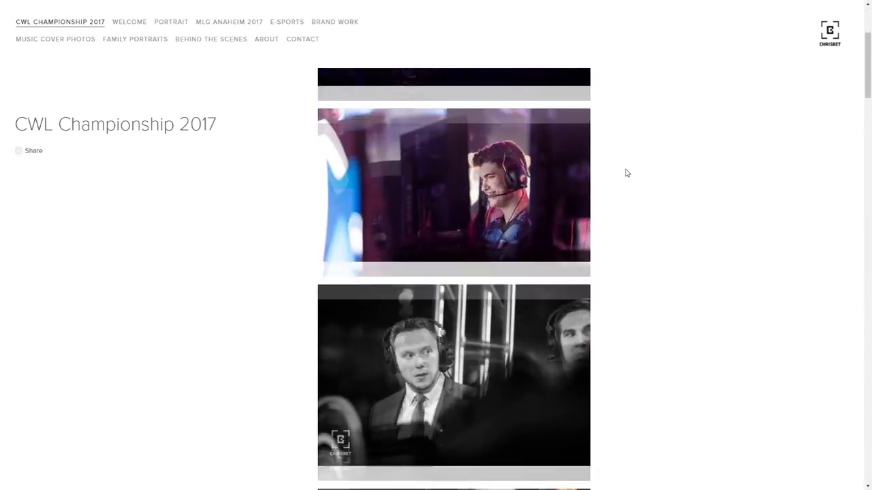
{"action": "scroll", "coordinate": [627, 173], "scroll_direction": "down", "scroll_amount": 10}
{"action": "scroll", "coordinate": [626, 172], "scroll_direction": "down", "scroll_amount": 7}
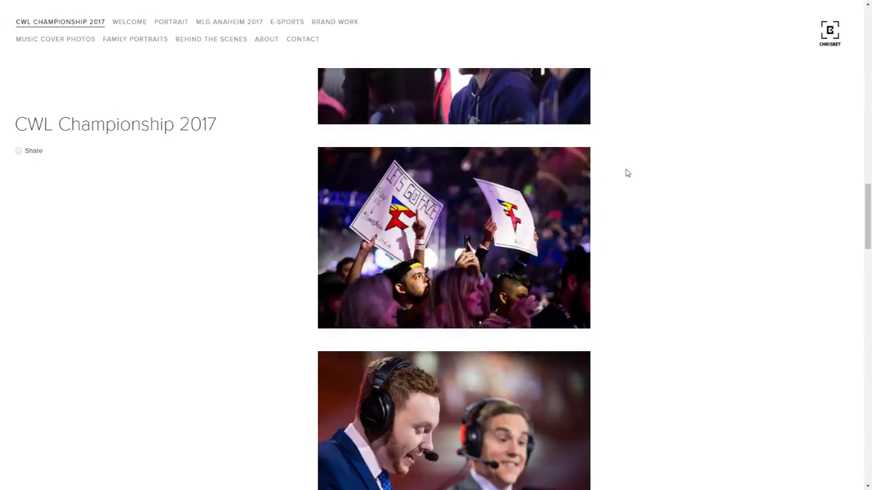
{"action": "scroll", "coordinate": [627, 173], "scroll_direction": "down", "scroll_amount": 9}
{"action": "scroll", "coordinate": [627, 173], "scroll_direction": "down", "scroll_amount": 7}
{"action": "scroll", "coordinate": [627, 173], "scroll_direction": "down", "scroll_amount": 3}
Look through the photos in the E-Sports gallery and the Brand Work gallery.
{"action": "left_click", "coordinate": [285, 23]}
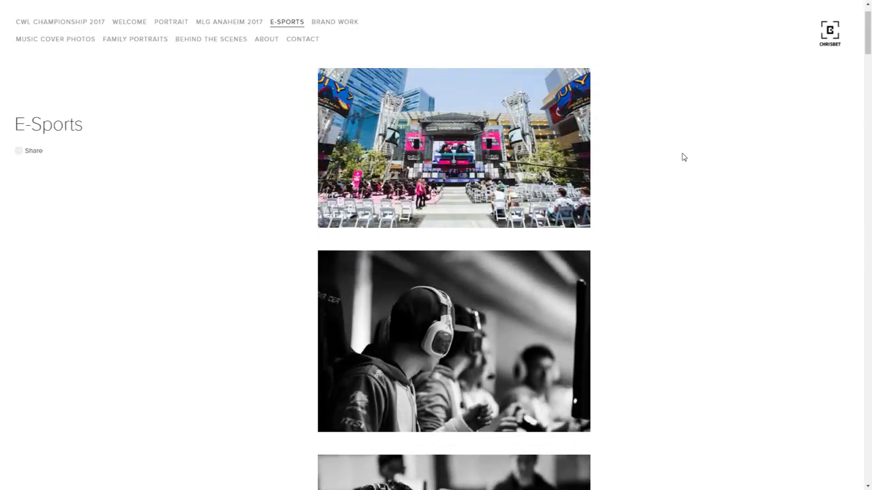
{"action": "scroll", "coordinate": [683, 157], "scroll_direction": "down", "scroll_amount": 6}
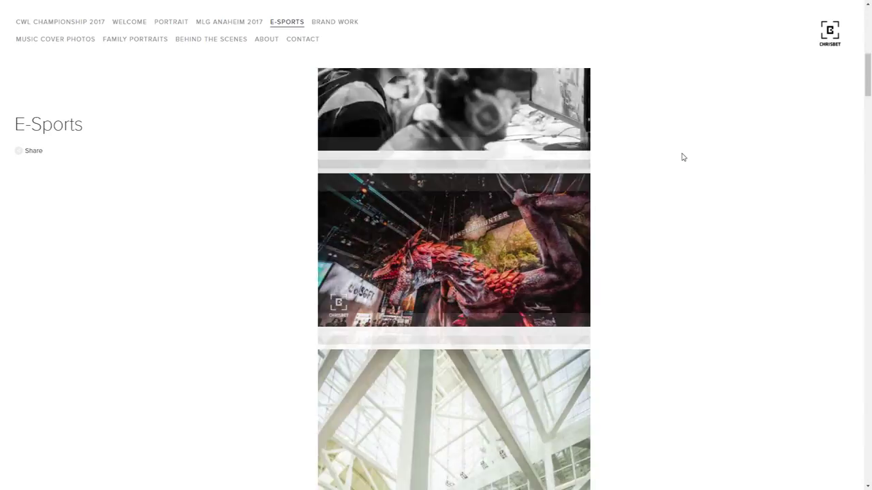
{"action": "scroll", "coordinate": [684, 157], "scroll_direction": "down", "scroll_amount": 10}
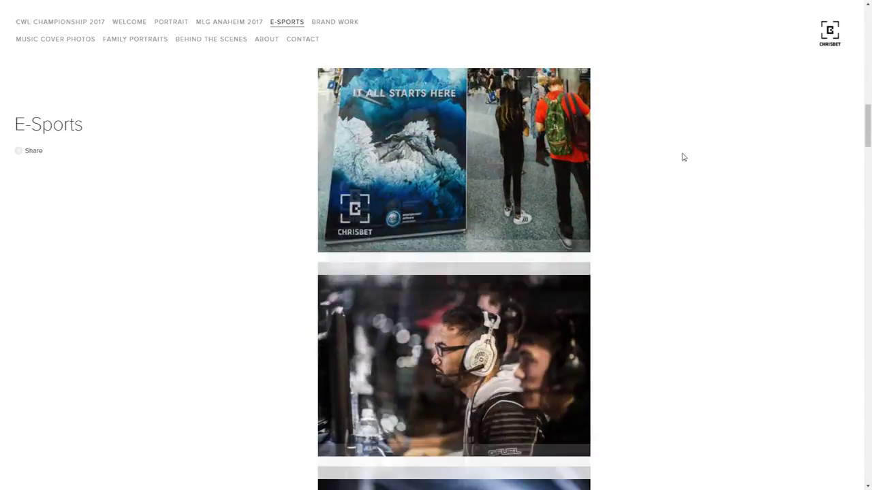
{"action": "scroll", "coordinate": [684, 157], "scroll_direction": "down", "scroll_amount": 10}
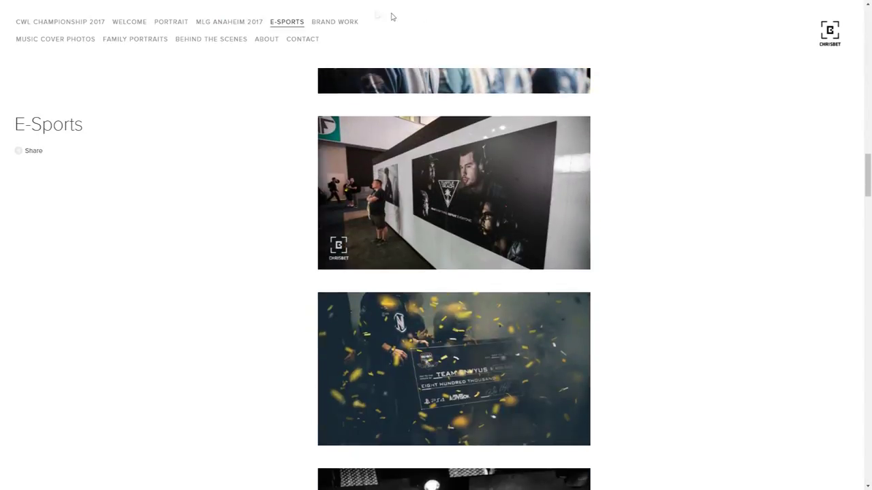
{"action": "left_click", "coordinate": [333, 23]}
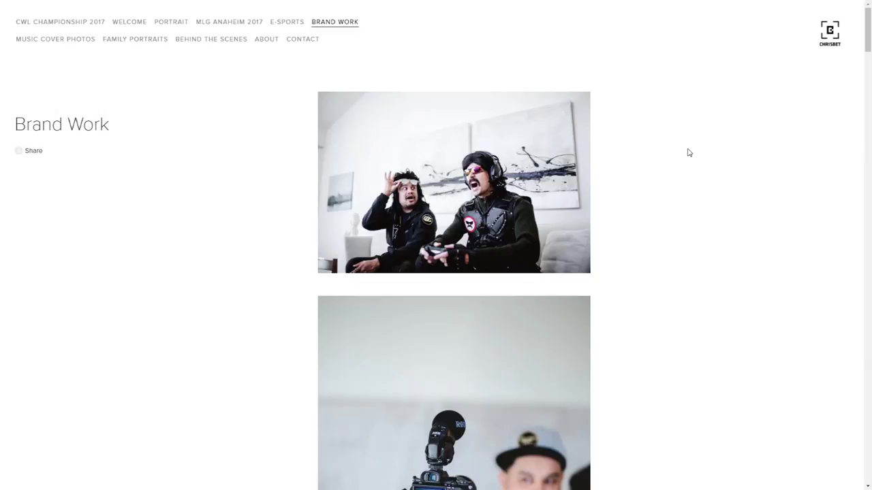
{"action": "scroll", "coordinate": [688, 152], "scroll_direction": "down", "scroll_amount": 2}
{"action": "scroll", "coordinate": [687, 152], "scroll_direction": "down", "scroll_amount": 9}
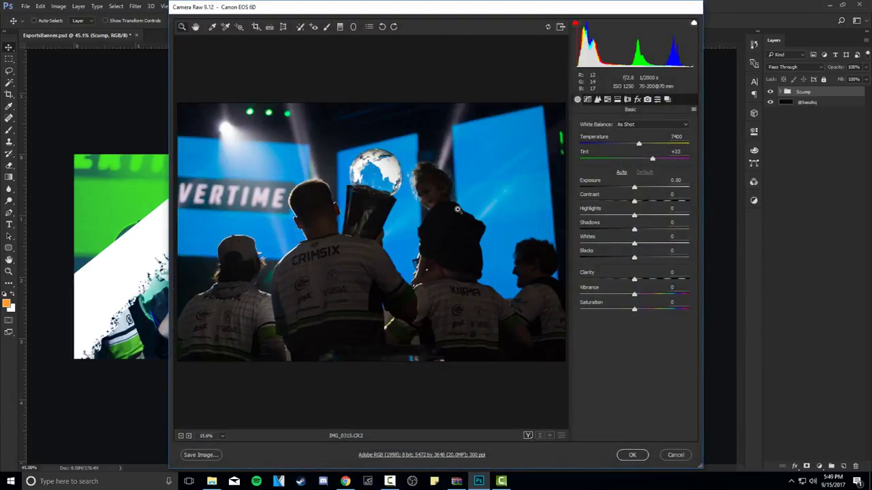
Back in Photoshop, cancel the Camera Raw import and hide the Scump group, making the black base layer active.
{"action": "left_click", "coordinate": [676, 455]}
{"action": "left_click", "coordinate": [770, 91]}
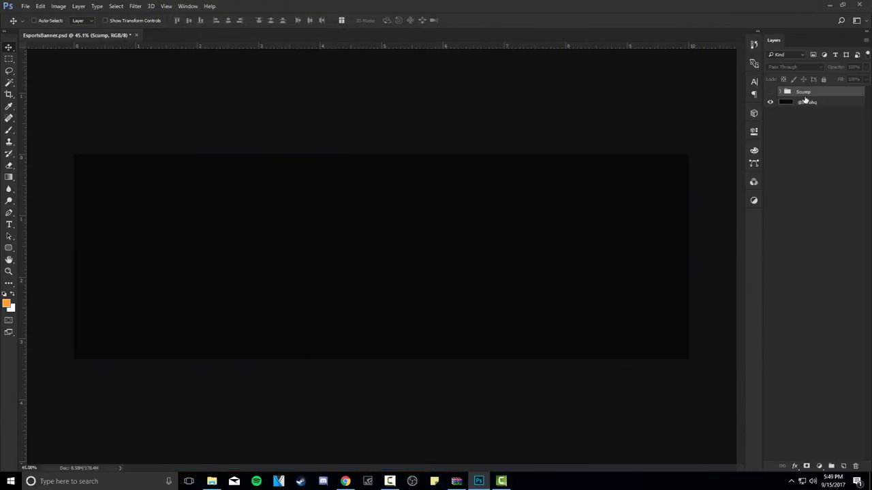
{"action": "left_click", "coordinate": [805, 102]}
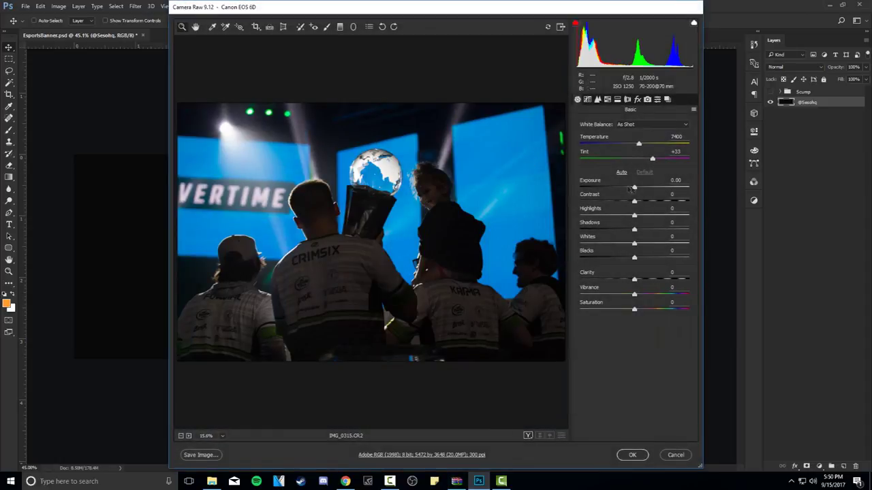
Develop IMG_0315.CR2 in Camera Raw with Exposure +2.05, Shadows +23 and Blacks -46, and bring it in as a smart object.
{"action": "left_click_drag", "start_coordinate": [634, 188], "coordinate": [657, 188]}
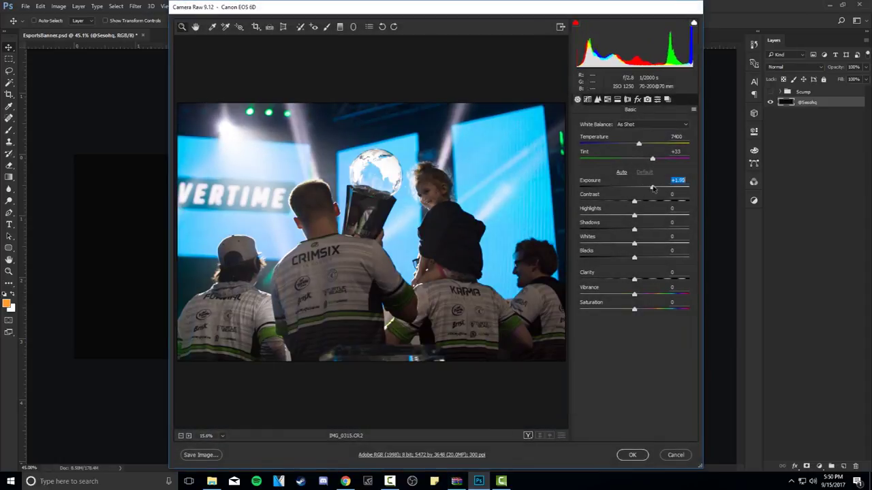
{"action": "left_click_drag", "start_coordinate": [634, 230], "coordinate": [618, 254]}
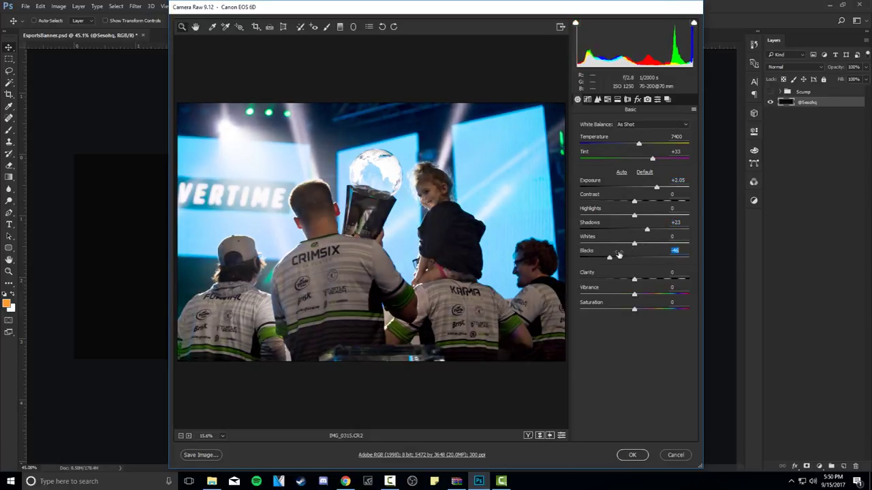
{"action": "left_click", "coordinate": [632, 455]}
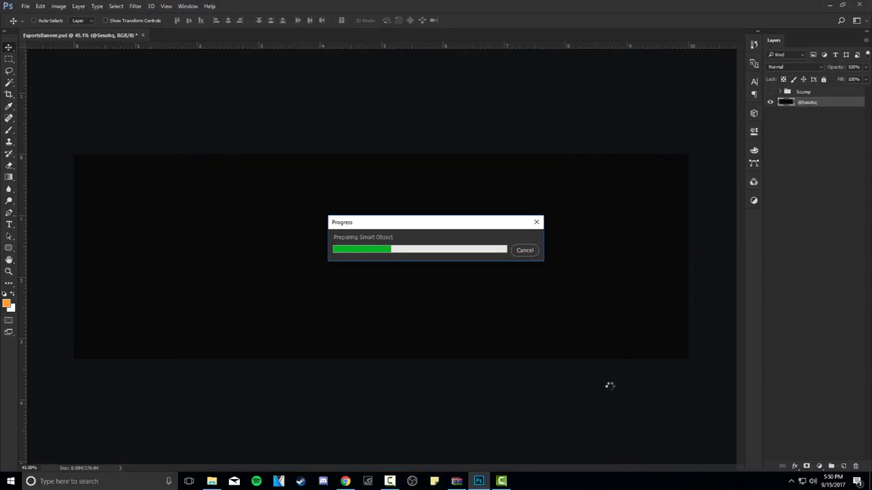
Scale the placed IMG_0315 photo up to cover the whole banner and shift it upward on the canvas.
{"action": "left_click_drag", "start_coordinate": [535, 155], "coordinate": [714, 92]}
{"action": "key", "text": "Return"}
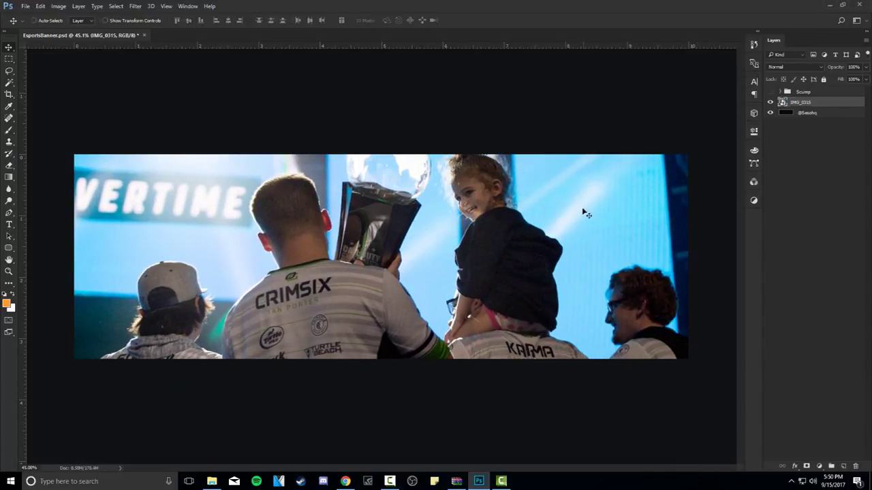
{"action": "left_click_drag", "start_coordinate": [580, 259], "coordinate": [584, 227]}
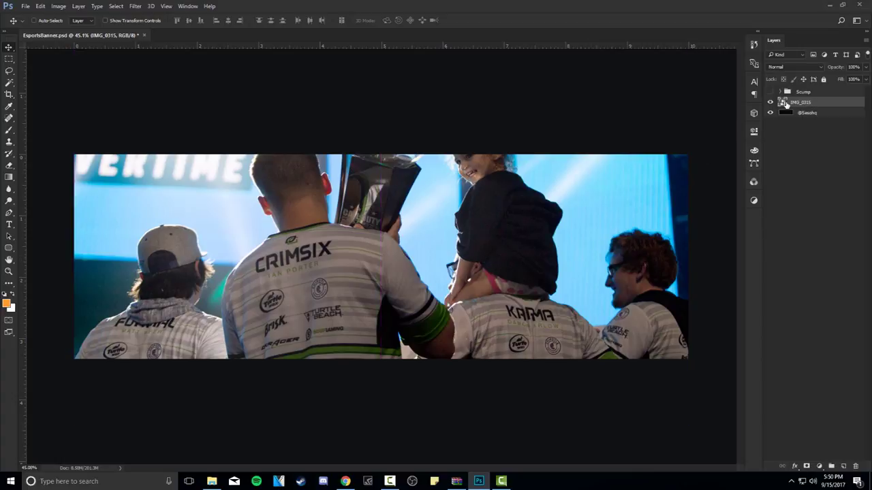
Review the IMG_0315 smart object's Camera Raw settings without changing them, and move the photo slightly down in the banner.
{"action": "double_click", "coordinate": [781, 102]}
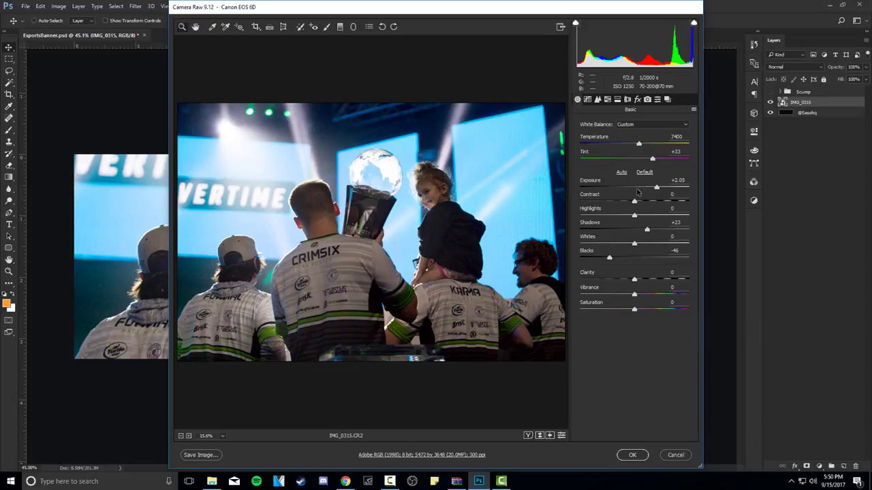
{"action": "left_click", "coordinate": [671, 457]}
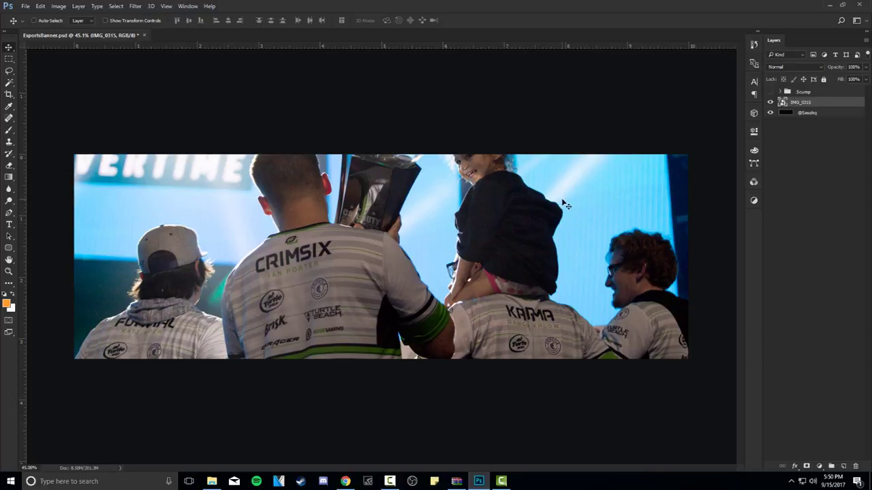
{"action": "left_click_drag", "start_coordinate": [564, 204], "coordinate": [564, 228]}
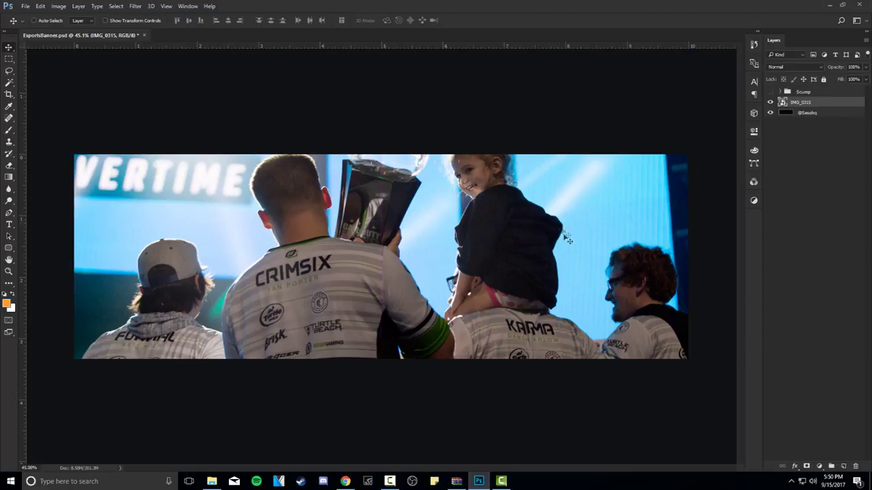
Undo the layer mask added by mistake and add a Gradient Map adjustment layer above the IMG_0315 photo.
{"action": "left_click", "coordinate": [806, 467]}
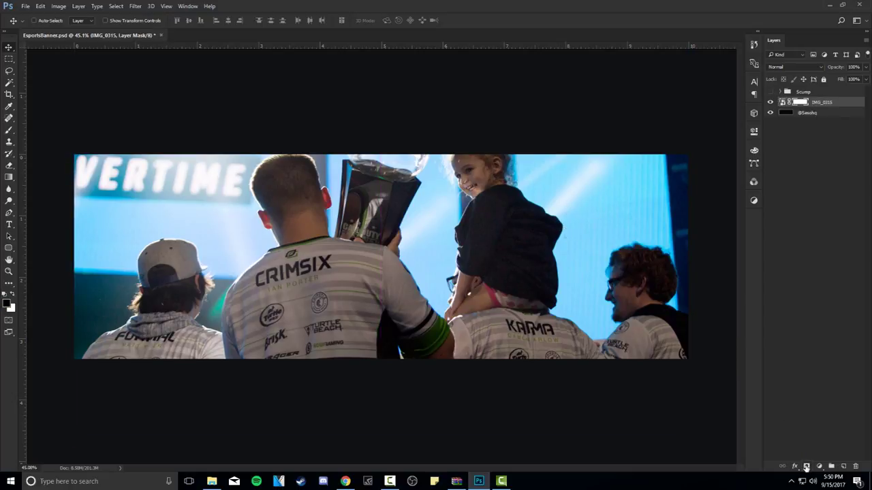
{"action": "key", "text": "ctrl+z"}
{"action": "left_click", "coordinate": [818, 467]}
{"action": "left_click", "coordinate": [811, 446]}
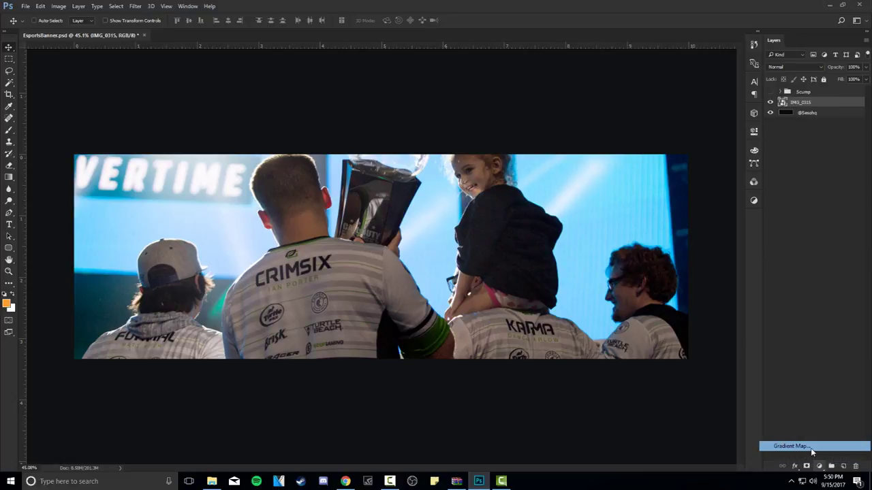
Inspect the colours of both end stops in the green-to-slate-blue gradient.
{"action": "left_click", "coordinate": [644, 165]}
{"action": "left_click", "coordinate": [776, 269]}
{"action": "left_click_drag", "start_coordinate": [729, 226], "coordinate": [569, 183]}
{"action": "double_click", "coordinate": [512, 331]}
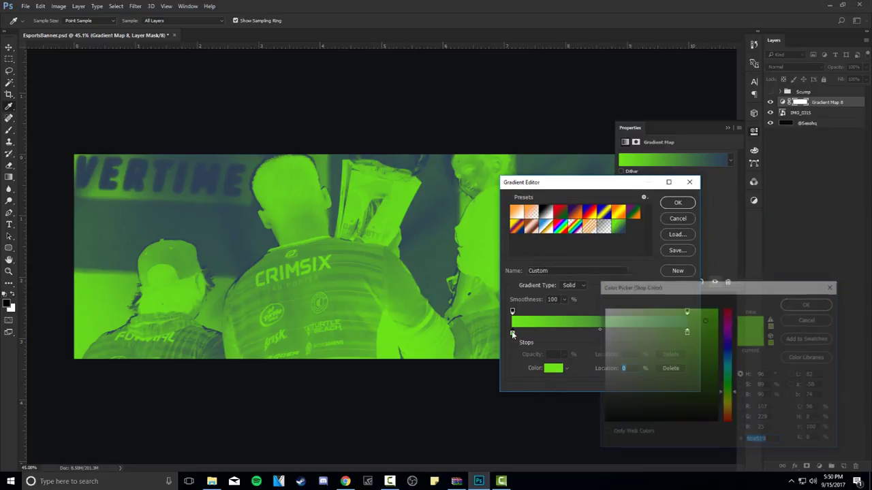
{"action": "left_click_drag", "start_coordinate": [630, 286], "coordinate": [335, 246]}
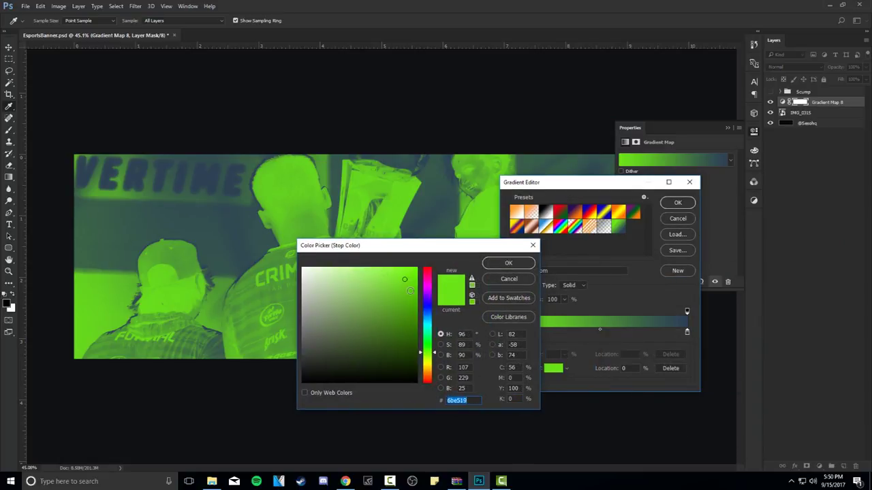
{"action": "left_click", "coordinate": [508, 263]}
{"action": "left_click", "coordinate": [687, 333]}
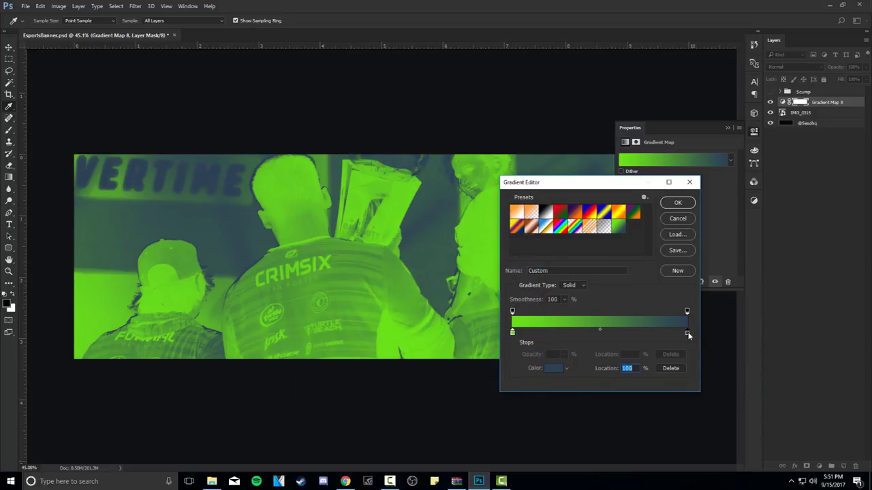
{"action": "double_click", "coordinate": [687, 333]}
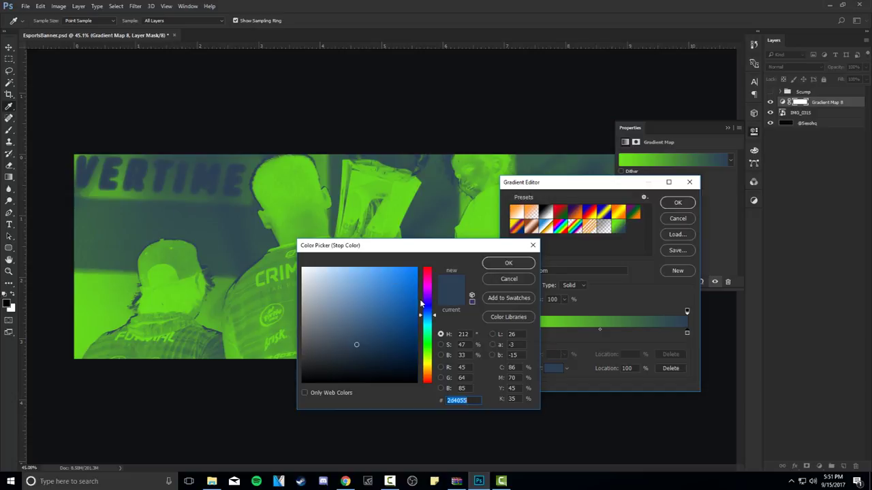
{"action": "left_click", "coordinate": [508, 278]}
{"action": "key", "text": "Escape"}
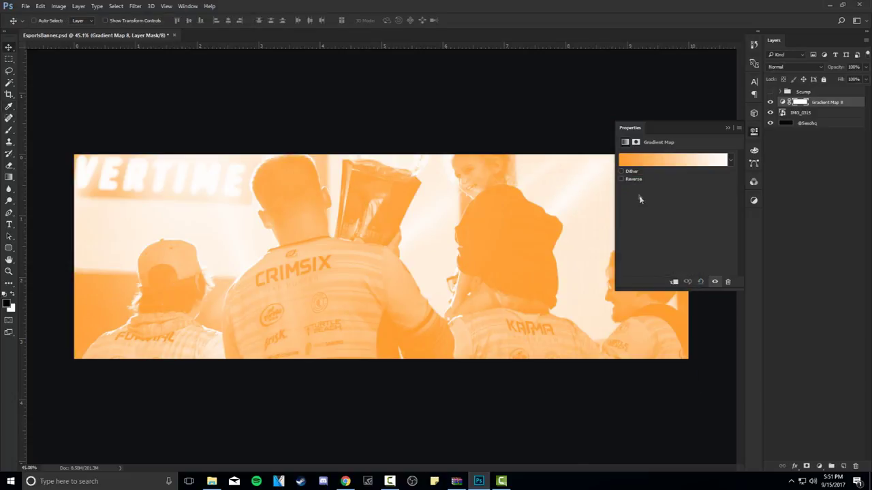
Apply the green-to-slate-blue gradient preset to the Gradient Map and reverse the gradient.
{"action": "left_click", "coordinate": [649, 161]}
{"action": "left_click", "coordinate": [617, 224]}
{"action": "left_click", "coordinate": [678, 204]}
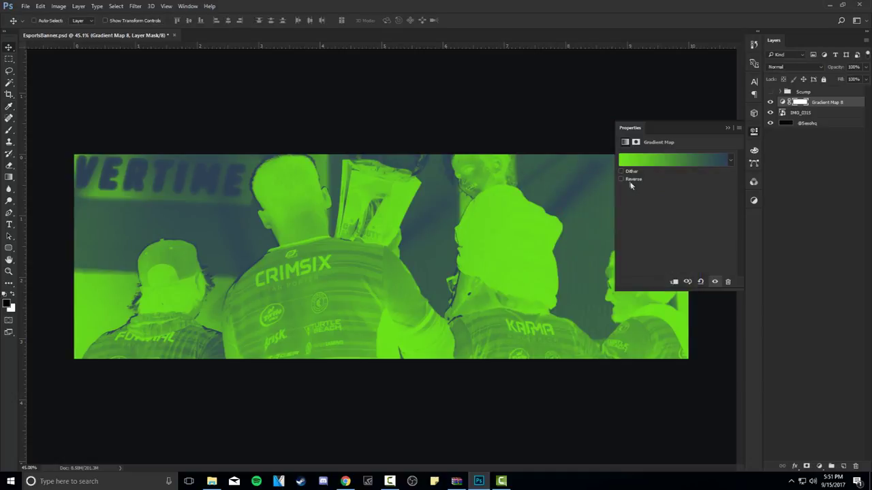
{"action": "left_click", "coordinate": [629, 180]}
Edit the gradient's dark end stop and darken its colour to navy #1d2b3b.
{"action": "left_click", "coordinate": [671, 161]}
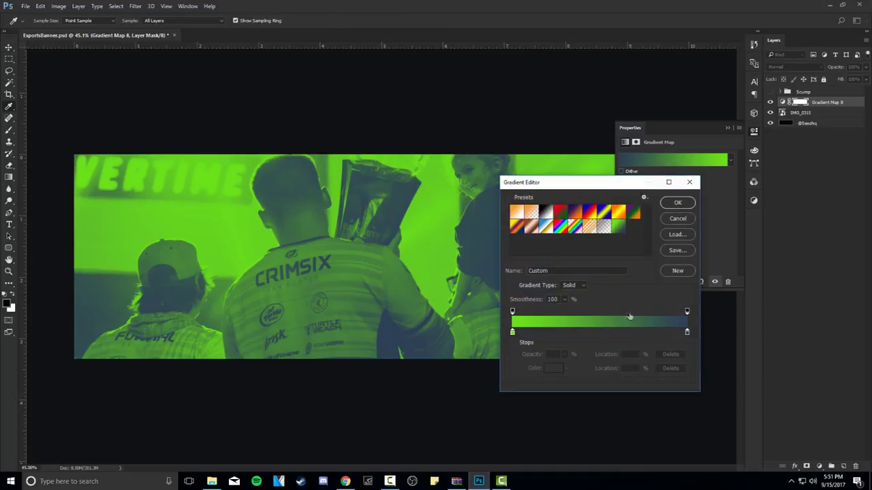
{"action": "double_click", "coordinate": [686, 332]}
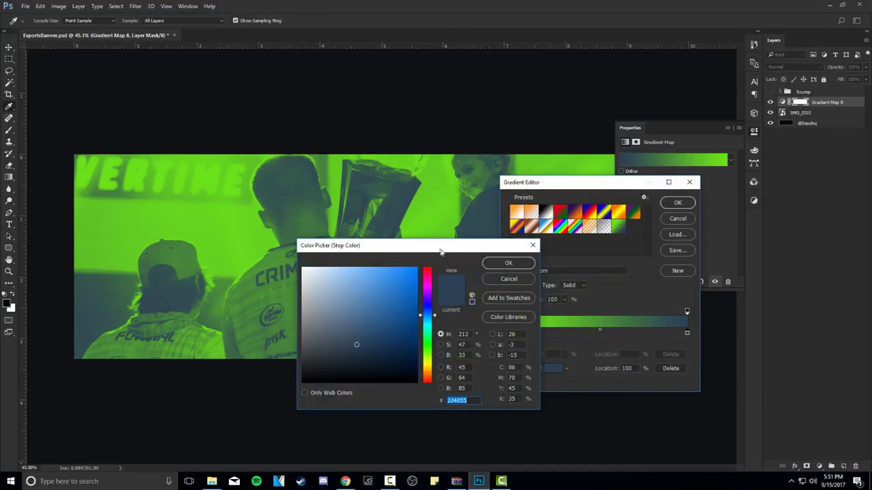
{"action": "left_click_drag", "start_coordinate": [514, 300], "coordinate": [417, 442]}
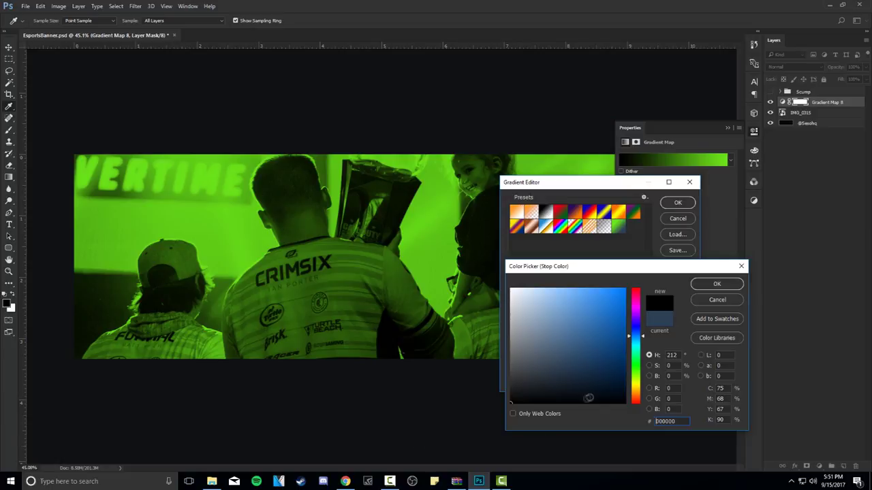
{"action": "left_click", "coordinate": [574, 388]}
{"action": "left_click_drag", "start_coordinate": [574, 388], "coordinate": [569, 377]}
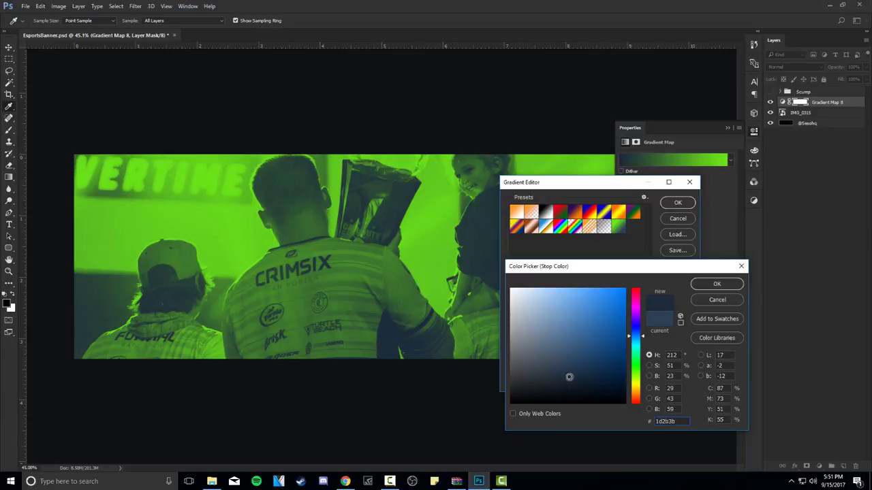
Try olive #343b1d and lime #b9dc3e as the colour of the gradient's dark end stop.
{"action": "left_click", "coordinate": [635, 381]}
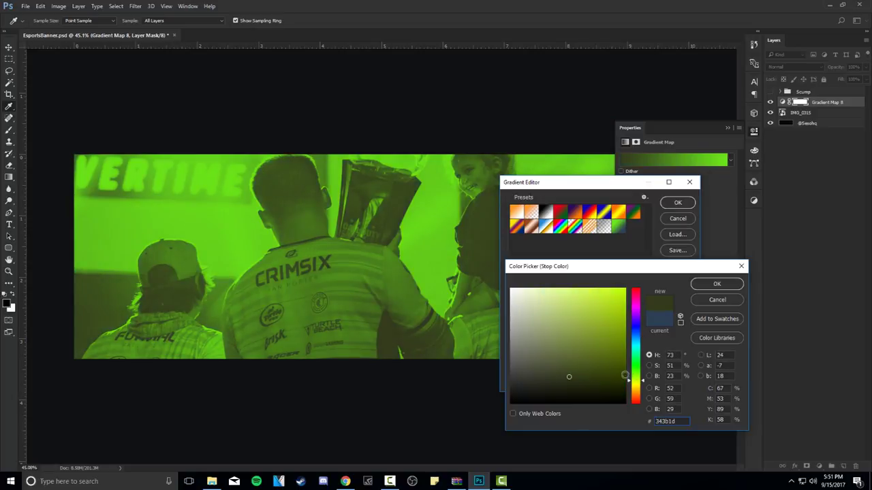
{"action": "mouse_move", "coordinate": [581, 366]}
{"action": "left_mouse_down"}
{"action": "mouse_move", "coordinate": [574, 373]}
{"action": "mouse_move", "coordinate": [602, 341]}
{"action": "mouse_move", "coordinate": [593, 305]}
{"action": "left_mouse_up"}
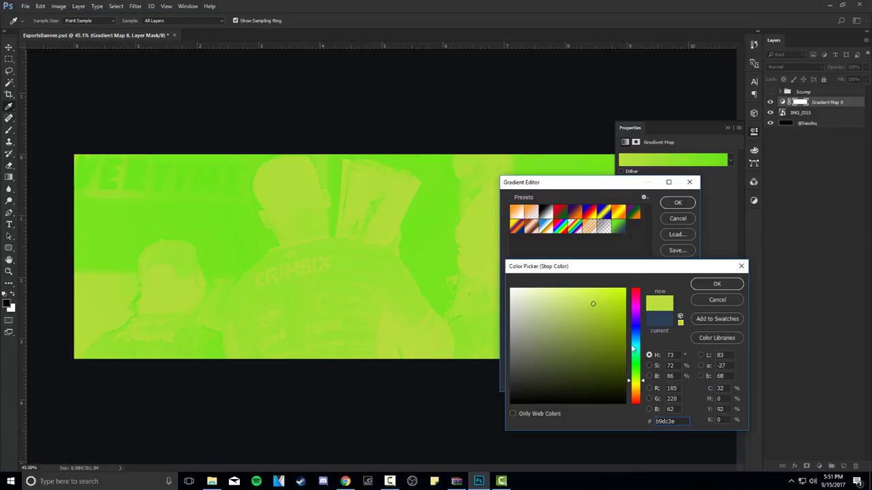
{"action": "left_click_drag", "start_coordinate": [584, 267], "coordinate": [564, 282]}
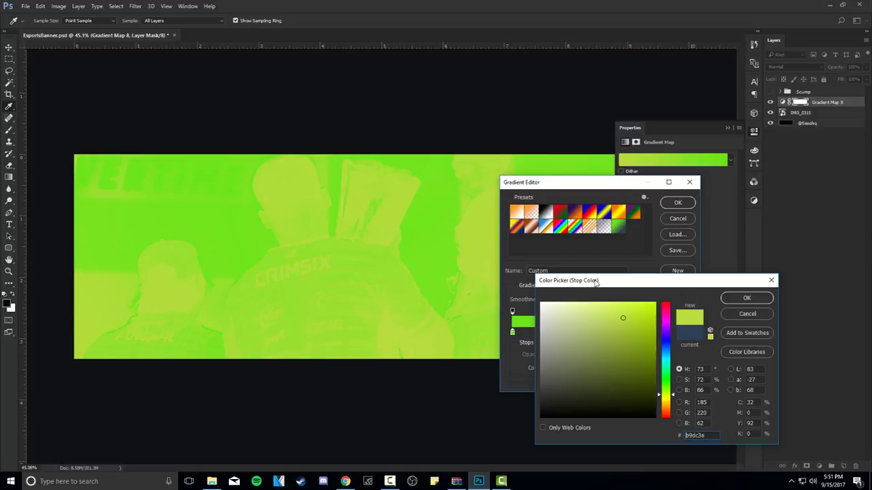
{"action": "left_click_drag", "start_coordinate": [654, 290], "coordinate": [653, 252]}
Set the gradient's dark end stop to dark blue #2e3446 and apply the edited gradient.
{"action": "left_click_drag", "start_coordinate": [588, 336], "coordinate": [580, 348]}
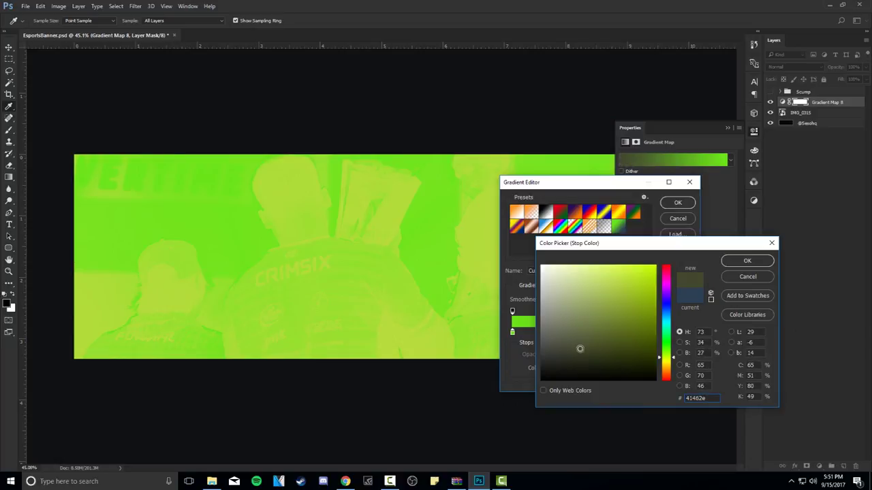
{"action": "left_click_drag", "start_coordinate": [668, 364], "coordinate": [669, 312]}
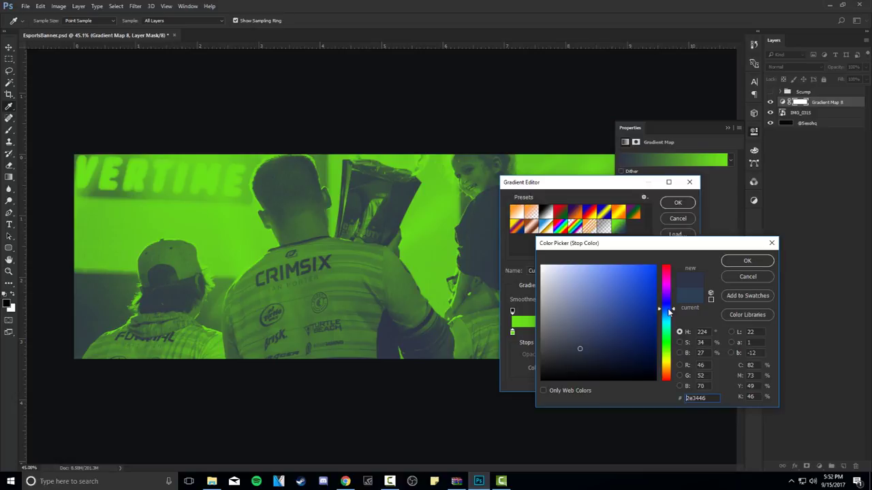
{"action": "left_click", "coordinate": [747, 261]}
{"action": "left_click", "coordinate": [677, 202]}
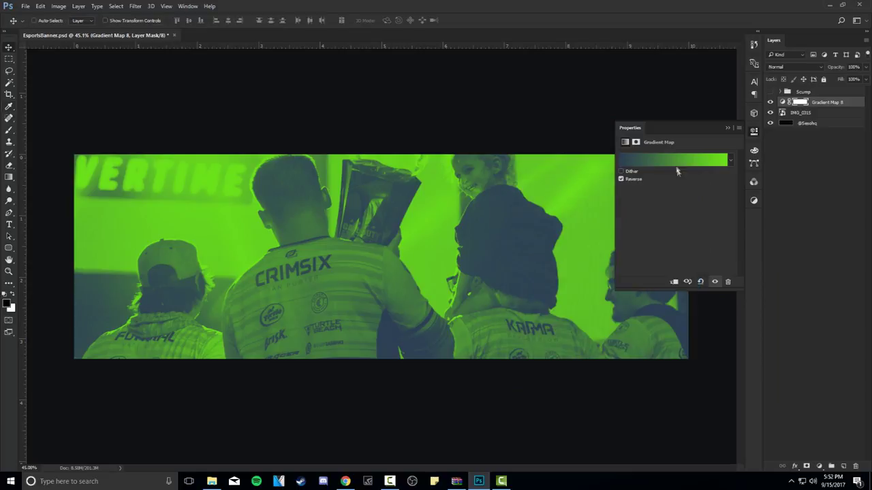
{"action": "left_click", "coordinate": [752, 132]}
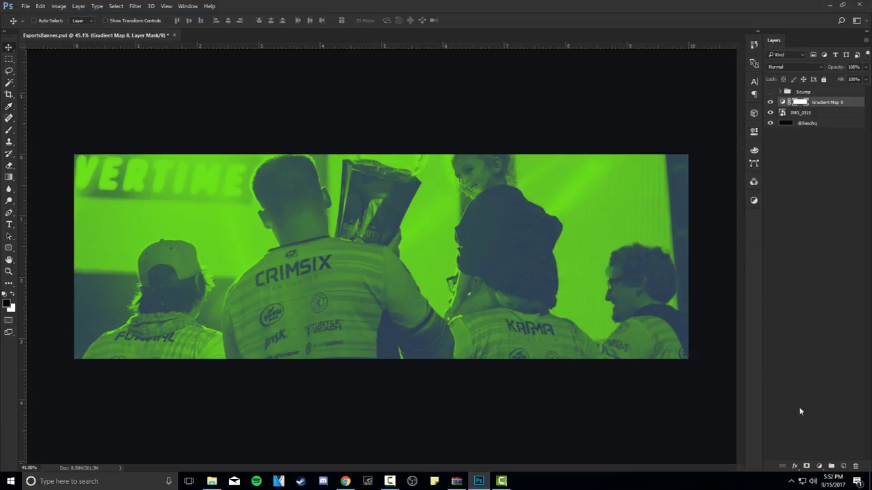
Add a Curves adjustment layer above the gradient map with a gentle S-curve, raising the highlights and slightly lowering the shadows.
{"action": "left_click", "coordinate": [819, 466]}
{"action": "left_click", "coordinate": [780, 321]}
{"action": "left_click_drag", "start_coordinate": [712, 193], "coordinate": [710, 193]}
{"action": "left_click_drag", "start_coordinate": [655, 247], "coordinate": [659, 249]}
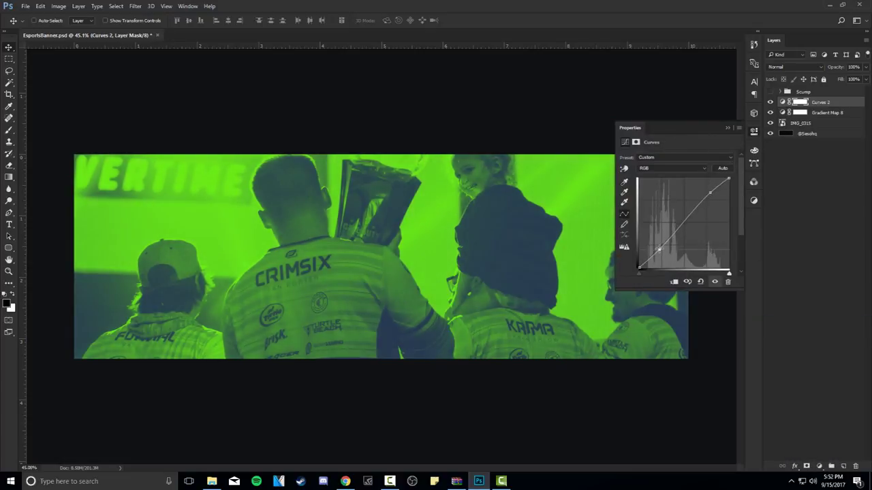
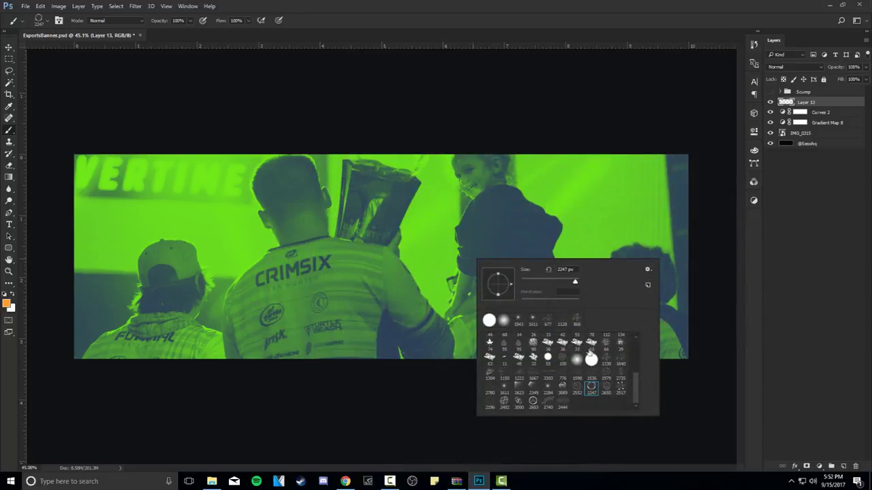
Prepare a large soft round brush for the empty Layer 13 and set the foreground colour to light green #8df34a.
{"action": "left_click_drag", "start_coordinate": [532, 238], "coordinate": [404, 224]}
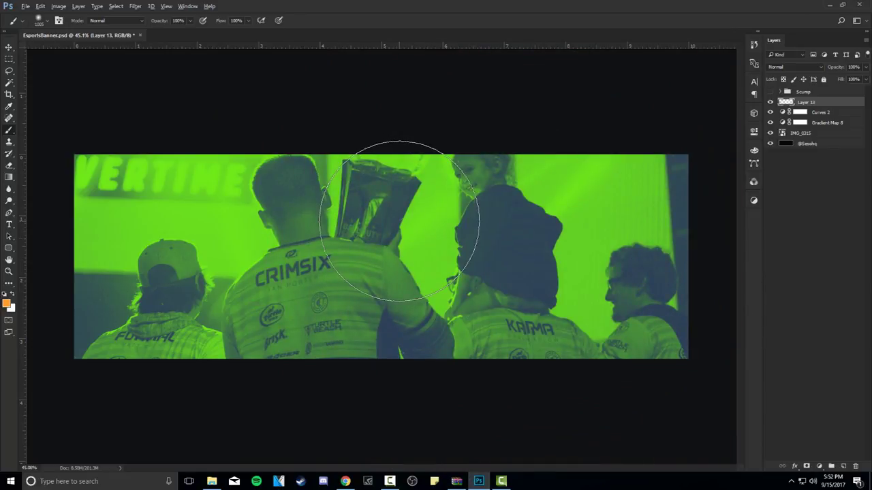
{"action": "mouse_move", "coordinate": [589, 189]}
{"action": "left_mouse_down"}
{"action": "mouse_move", "coordinate": [556, 179]}
{"action": "mouse_move", "coordinate": [545, 191]}
{"action": "mouse_move", "coordinate": [576, 291]}
{"action": "mouse_move", "coordinate": [433, 221]}
{"action": "left_mouse_up"}
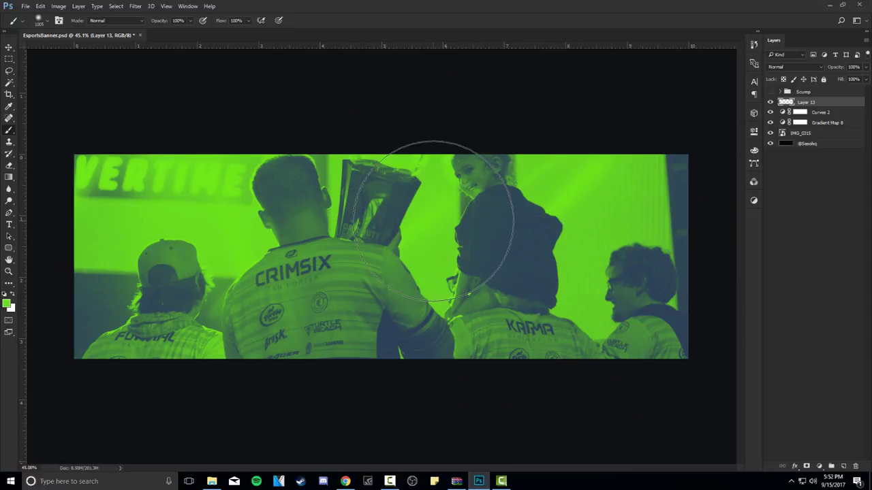
{"action": "mouse_move", "coordinate": [433, 221]}
{"action": "left_mouse_down"}
{"action": "mouse_move", "coordinate": [426, 197]}
{"action": "mouse_move", "coordinate": [444, 218]}
{"action": "left_mouse_up"}
{"action": "mouse_move", "coordinate": [328, 278]}
{"action": "left_mouse_down"}
{"action": "mouse_move", "coordinate": [356, 279]}
{"action": "mouse_move", "coordinate": [323, 278]}
{"action": "left_mouse_up"}
{"action": "left_click", "coordinate": [6, 303]}
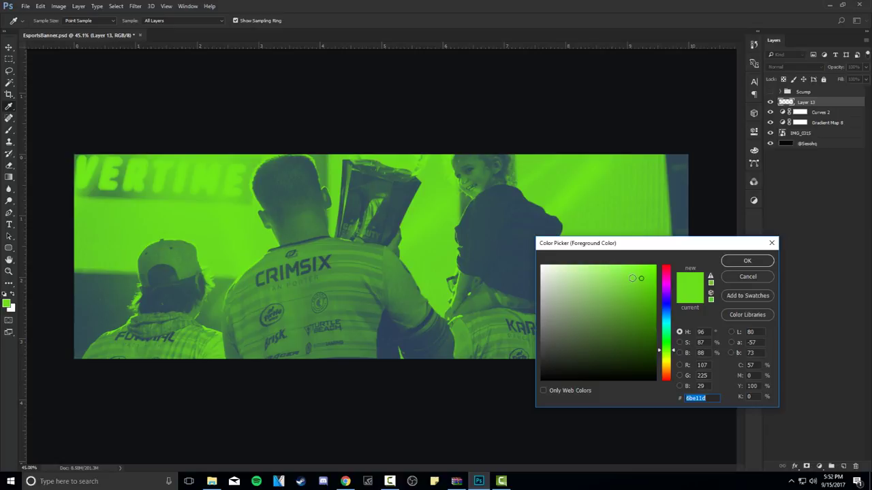
{"action": "left_click_drag", "start_coordinate": [639, 278], "coordinate": [620, 270]}
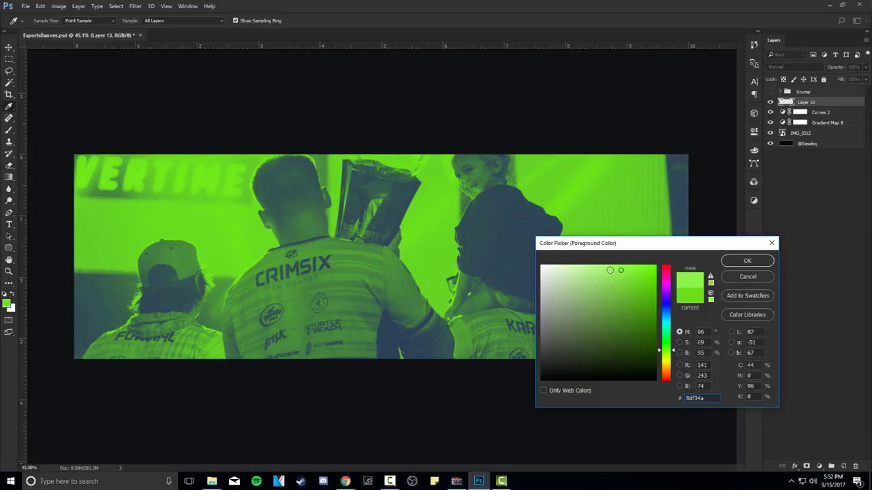
{"action": "left_click", "coordinate": [731, 263]}
{"action": "key", "text": "b"}
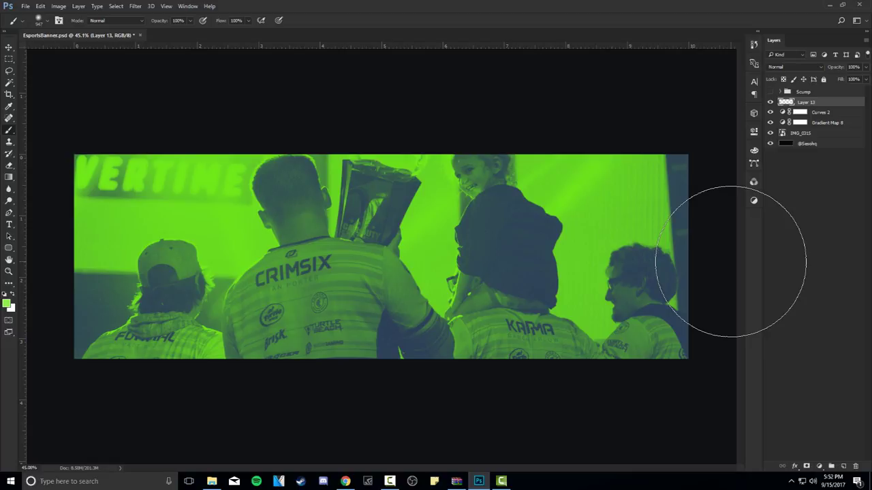
Paint three soft light-green glow spots on Layer 13 with a 1204 px brush: lower right, top centre and lower left of the banner.
{"action": "mouse_move", "coordinate": [498, 269]}
{"action": "left_mouse_down"}
{"action": "mouse_move", "coordinate": [506, 270]}
{"action": "mouse_move", "coordinate": [476, 272]}
{"action": "left_mouse_up"}
{"action": "left_click_drag", "start_coordinate": [516, 314], "coordinate": [567, 340]}
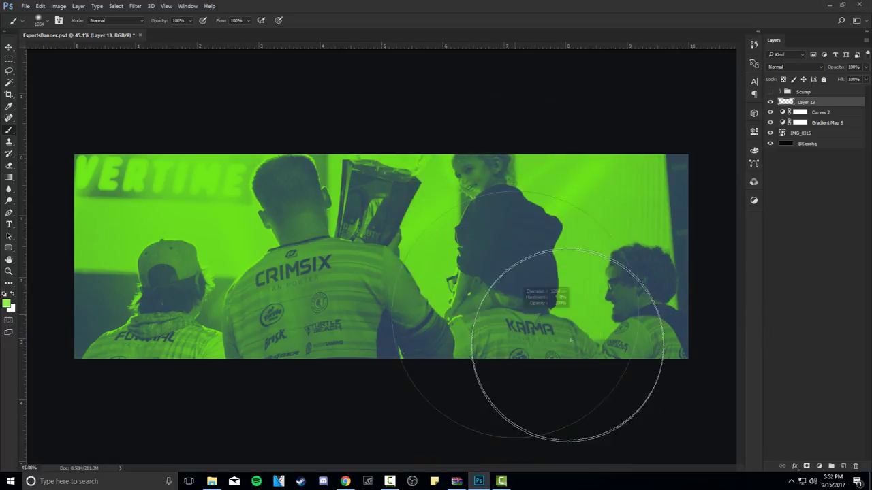
{"action": "left_click", "coordinate": [566, 345]}
{"action": "left_click", "coordinate": [411, 210]}
{"action": "left_click", "coordinate": [212, 325]}
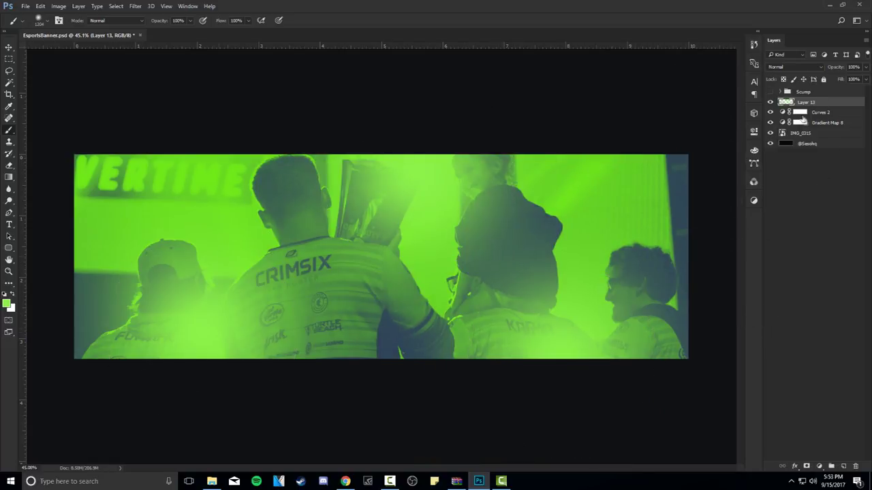
Set Layer 13's blend mode to Linear Dodge (Add) and its opacity to 39%.
{"action": "left_click", "coordinate": [788, 68]}
{"action": "left_click", "coordinate": [788, 142]}
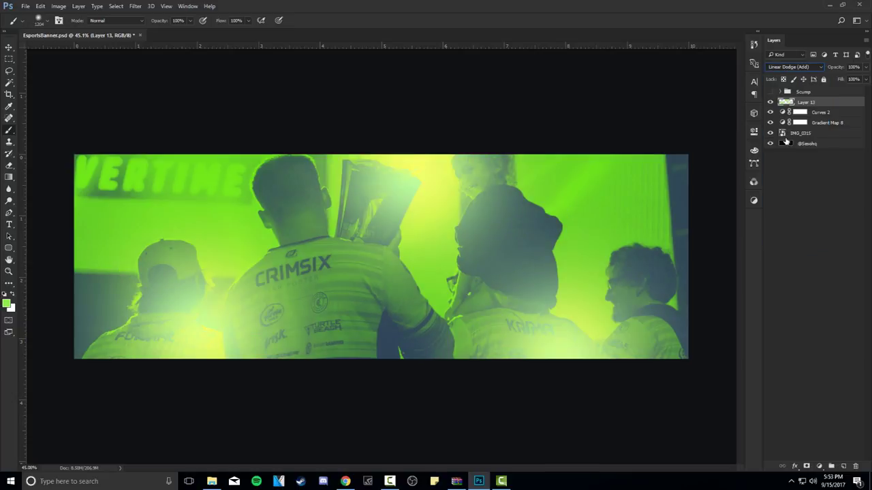
{"action": "left_click", "coordinate": [865, 67]}
{"action": "left_click_drag", "start_coordinate": [863, 79], "coordinate": [840, 79]}
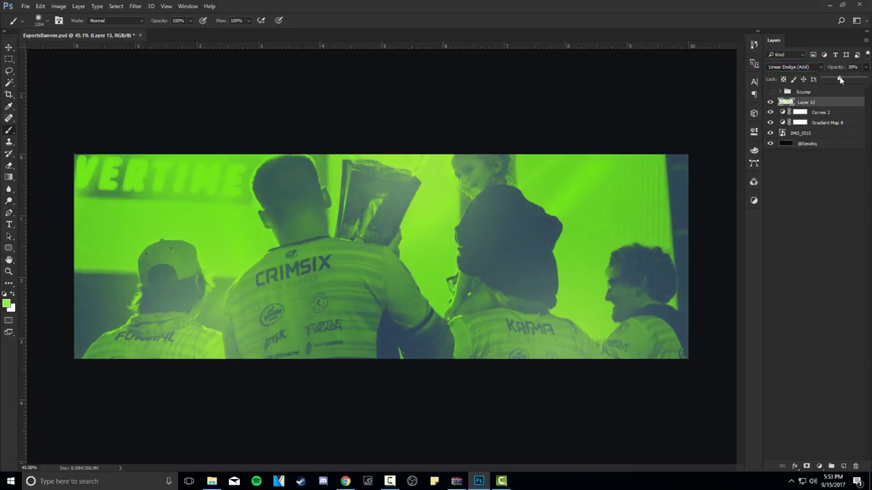
Add a Brightness/Contrast adjustment layer above Layer 13 with brightness 10 and contrast 35.
{"action": "left_click", "coordinate": [821, 102]}
{"action": "left_click", "coordinate": [819, 466]}
{"action": "left_click", "coordinate": [795, 304]}
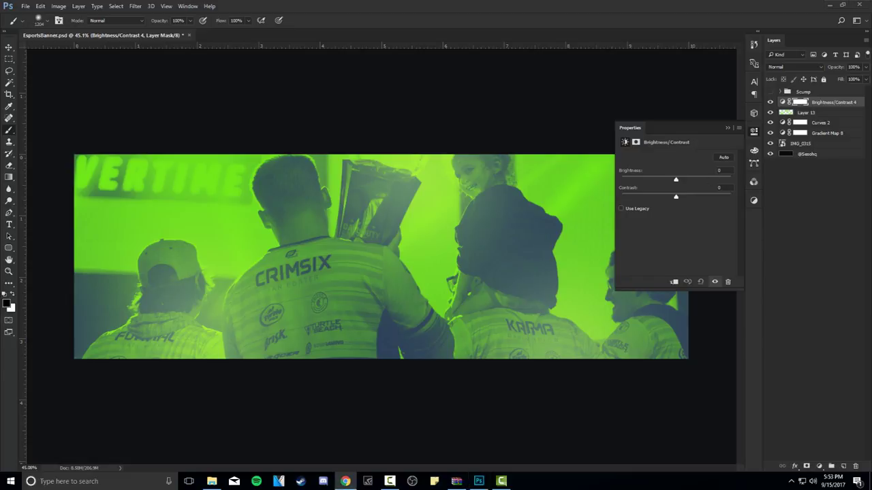
{"action": "mouse_move", "coordinate": [672, 179]}
{"action": "left_mouse_down"}
{"action": "mouse_move", "coordinate": [702, 199]}
{"action": "mouse_move", "coordinate": [680, 183]}
{"action": "left_mouse_up"}
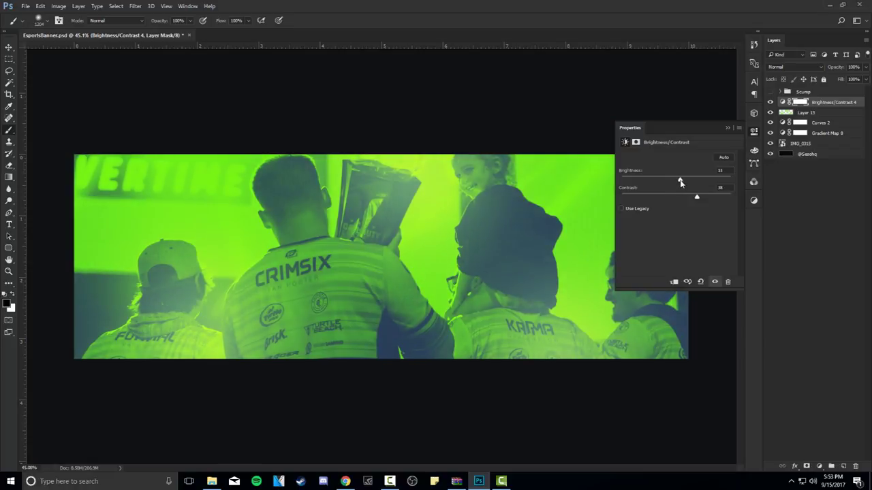
{"action": "type", "text": "1035"}
{"action": "left_click", "coordinate": [753, 132]}
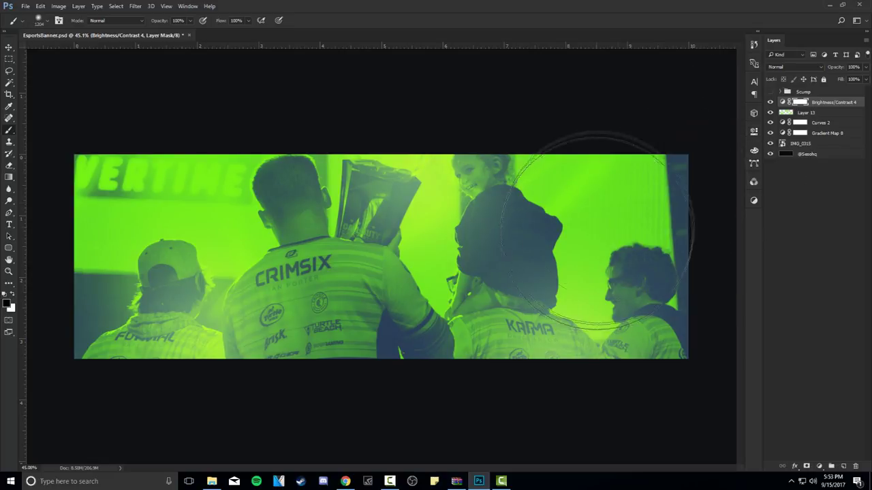
Compare the new background with the finished banner by toggling the Scump group's visibility, leave the group hidden and select the gradient map layer.
{"action": "key", "text": "v"}
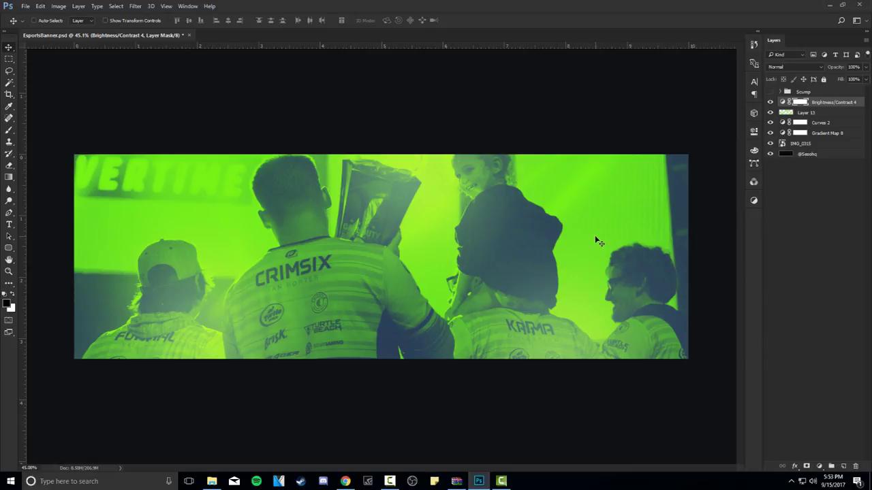
{"action": "left_click", "coordinate": [770, 91]}
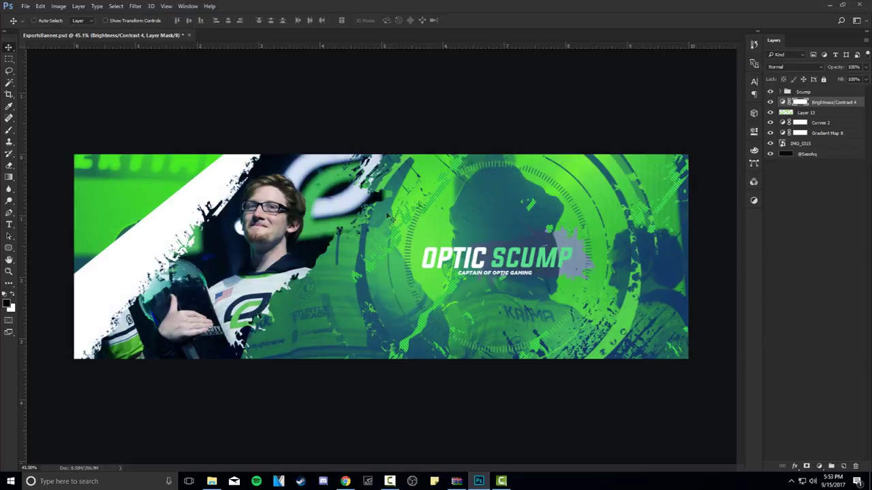
{"action": "left_click", "coordinate": [770, 92]}
{"action": "left_click", "coordinate": [771, 92]}
{"action": "left_click", "coordinate": [770, 92]}
{"action": "left_click", "coordinate": [771, 92]}
{"action": "left_click", "coordinate": [795, 153]}
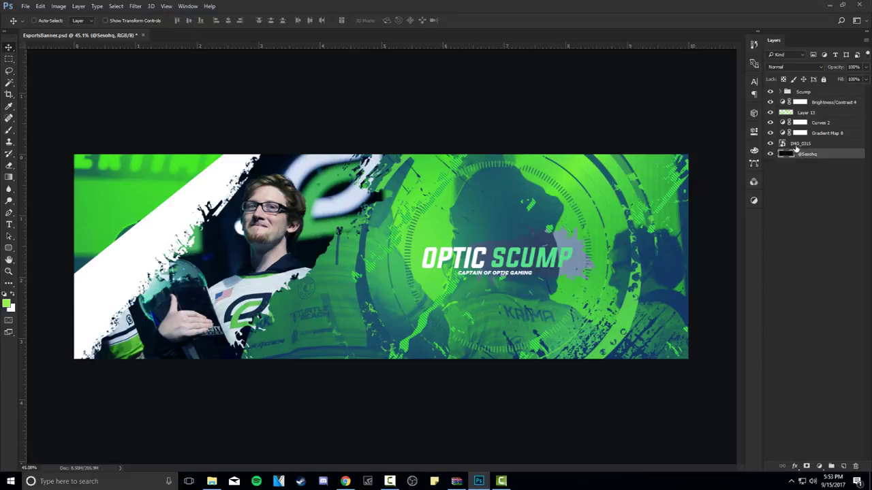
{"action": "left_click", "coordinate": [770, 92]}
{"action": "left_click", "coordinate": [793, 133]}
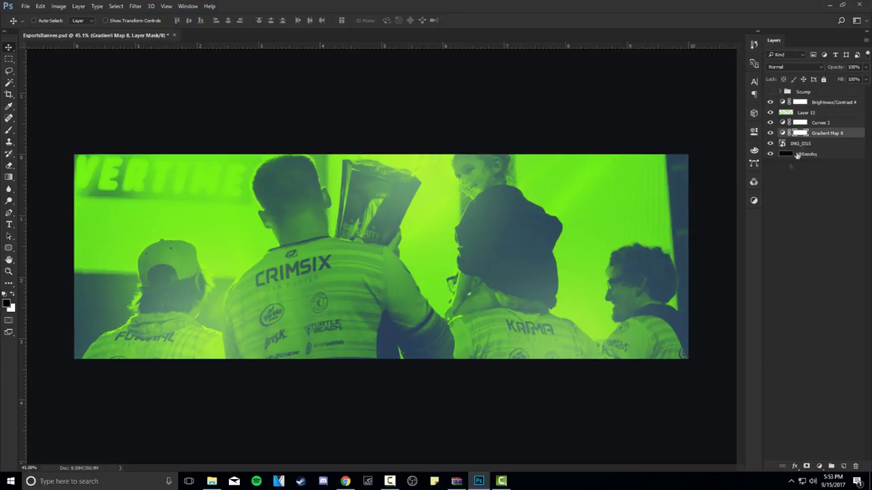
Shift the team photo on the IMG_0315 layer slightly upward to reframe the players in the banner.
{"action": "left_click", "coordinate": [787, 154]}
{"action": "left_click", "coordinate": [800, 144]}
{"action": "left_click_drag", "start_coordinate": [579, 219], "coordinate": [576, 192]}
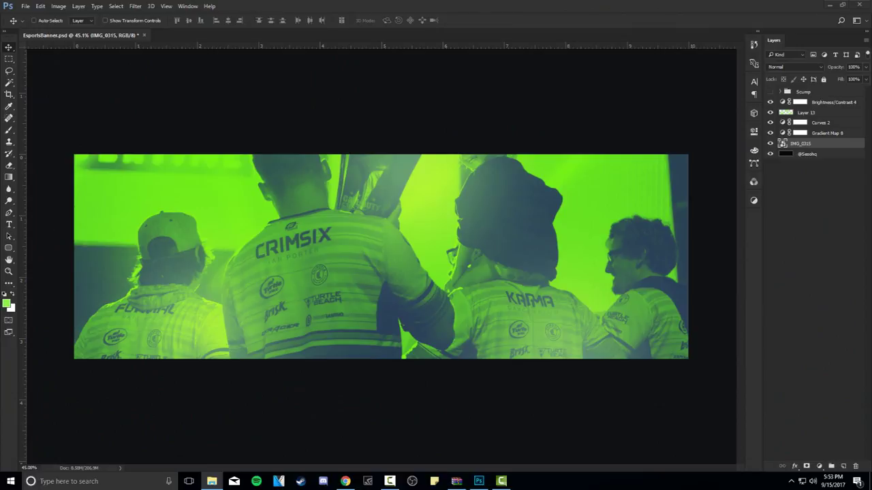
Place the grunge-splatter-banner image into the document and move its layer directly above Brightness/Contrast 4.
{"action": "left_click_drag", "start_coordinate": [410, 207], "coordinate": [399, 209]}
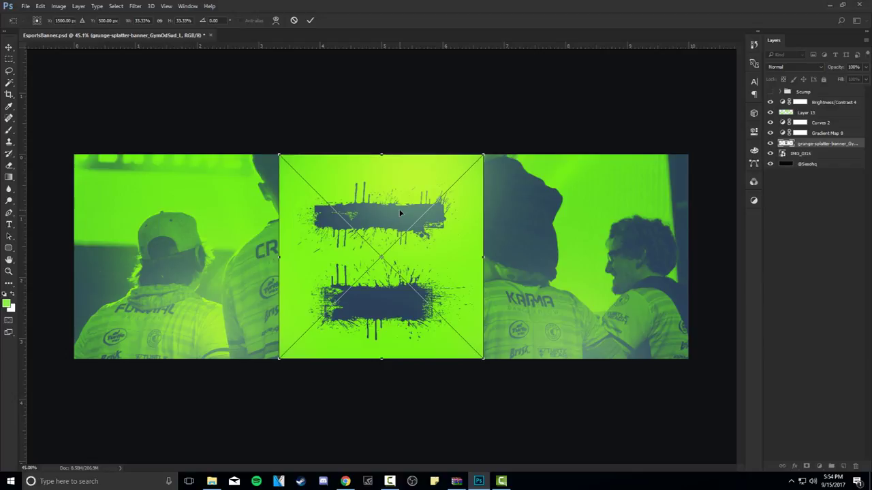
{"action": "key", "text": "Return"}
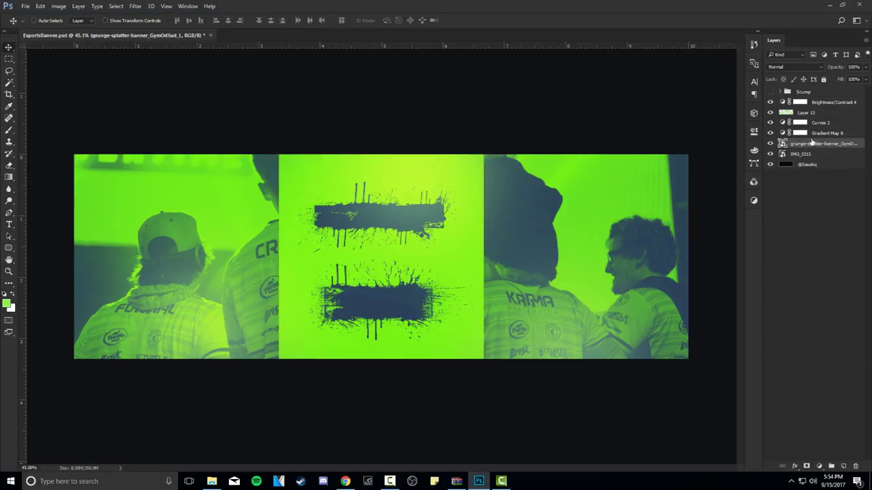
{"action": "left_click_drag", "start_coordinate": [807, 94], "coordinate": [807, 97]}
Enlarge the splatter image, rotate it counterclockwise by about 50° and move it across the banner toward its lower-left side.
{"action": "key", "text": "ctrl+t"}
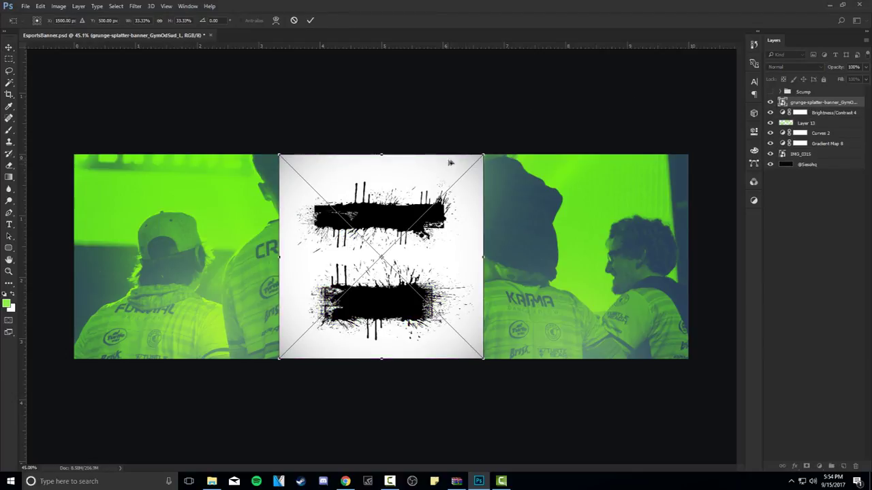
{"action": "left_click_drag", "start_coordinate": [483, 155], "coordinate": [620, 66]}
{"action": "left_click_drag", "start_coordinate": [622, 185], "coordinate": [485, 31]}
{"action": "left_click_drag", "start_coordinate": [681, 225], "coordinate": [705, 214]}
{"action": "key", "text": "Return"}
{"action": "left_click_drag", "start_coordinate": [440, 248], "coordinate": [366, 299]}
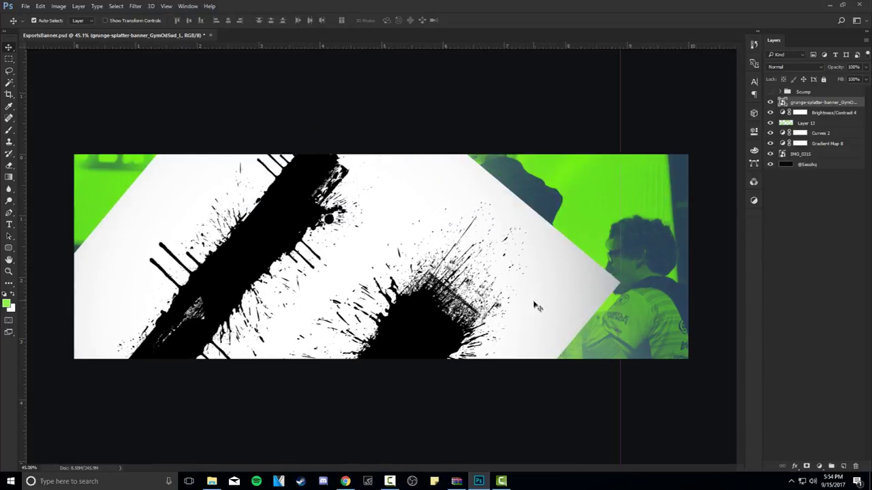
Enlarge the tilted splatter image to about 95% width and 91% height and reposition it across the banner.
{"action": "key", "text": "ctrl+t"}
{"action": "left_click_drag", "start_coordinate": [619, 281], "coordinate": [679, 275]}
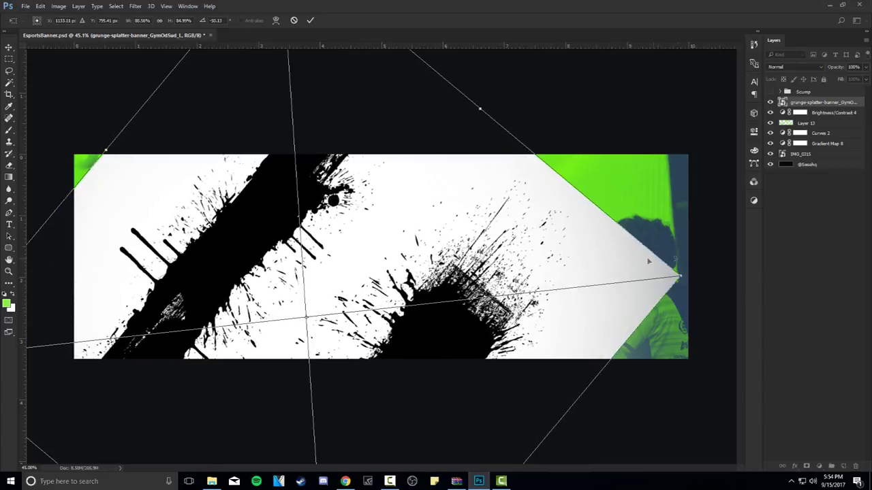
{"action": "key", "text": "Return"}
{"action": "mouse_move", "coordinate": [481, 304]}
{"action": "left_mouse_down"}
{"action": "mouse_move", "coordinate": [505, 290]}
{"action": "mouse_move", "coordinate": [483, 304]}
{"action": "left_mouse_up"}
{"action": "key", "text": "ctrl+t"}
{"action": "left_click_drag", "start_coordinate": [693, 272], "coordinate": [724, 270]}
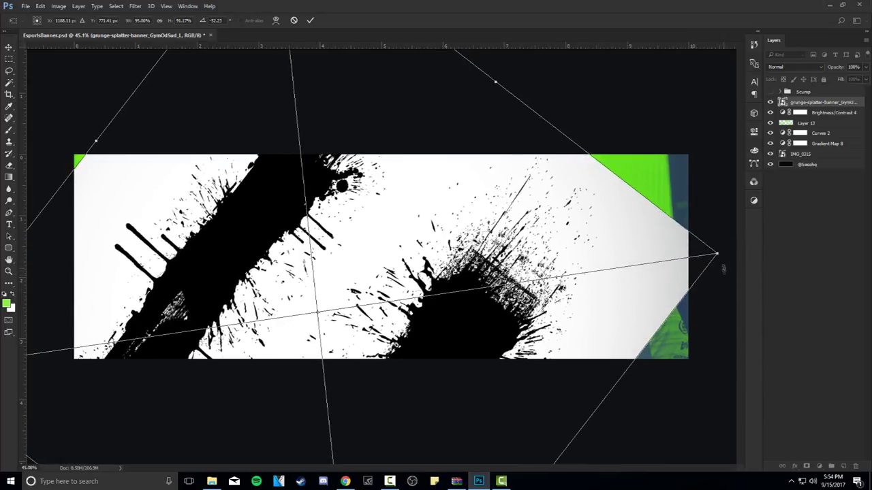
{"action": "left_click_drag", "start_coordinate": [585, 267], "coordinate": [550, 275]}
{"action": "key", "text": "Return"}
{"action": "left_click", "coordinate": [548, 272]}
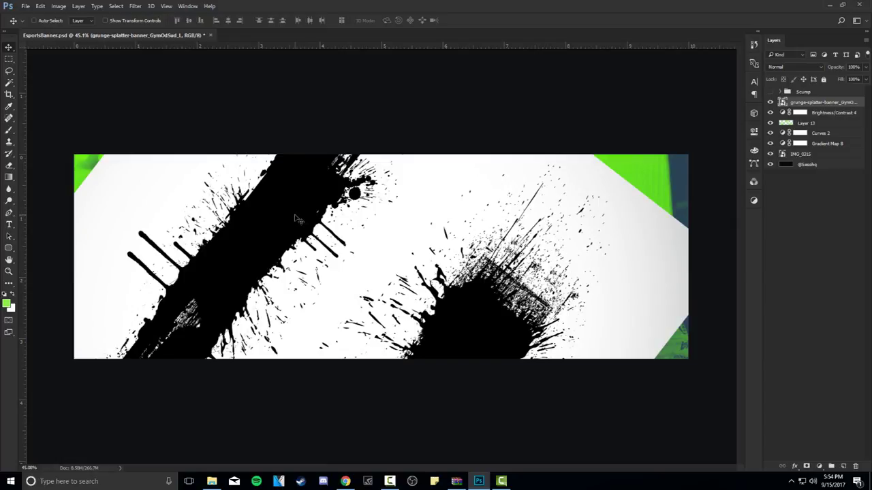
Try to select the splatter image's white background with the Magic Wand.
{"action": "key", "text": "w"}
{"action": "left_click", "coordinate": [425, 202]}
{"action": "scroll", "coordinate": [331, 227], "scroll_direction": "up", "scroll_amount": 3}
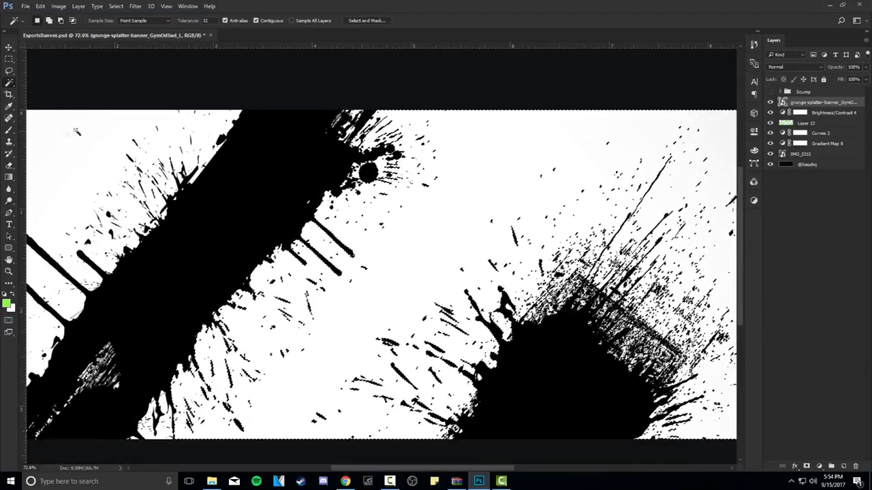
{"action": "scroll", "coordinate": [331, 120], "scroll_direction": "up", "scroll_amount": 3}
{"action": "scroll", "coordinate": [460, 250], "scroll_direction": "up", "scroll_amount": 1}
{"action": "scroll", "coordinate": [460, 249], "scroll_direction": "down", "scroll_amount": 2}
{"action": "key", "text": "v"}
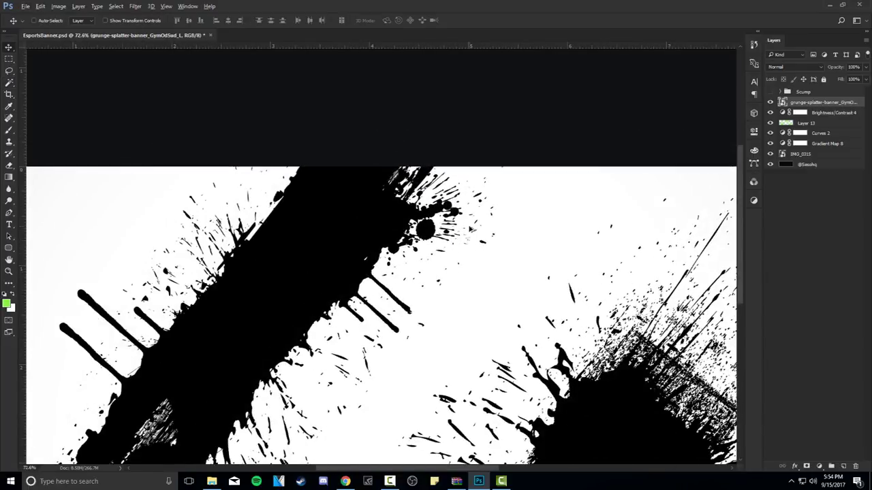
{"action": "scroll", "coordinate": [472, 233], "scroll_direction": "down", "scroll_amount": 2}
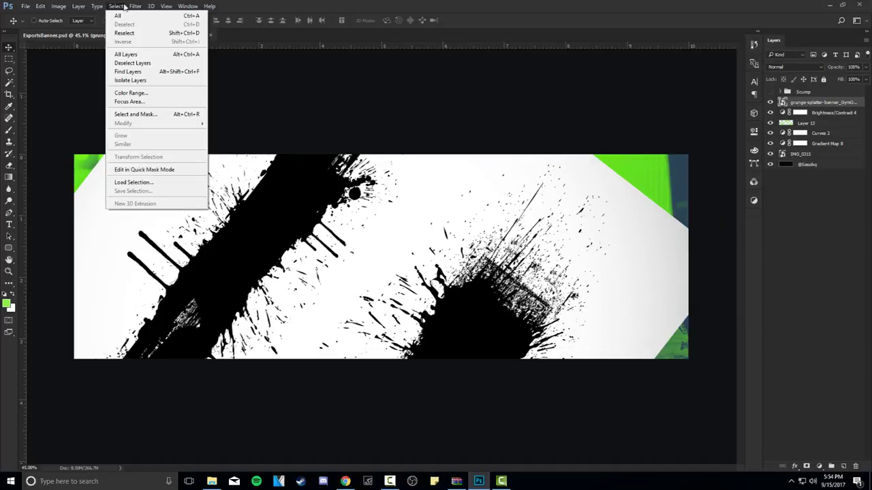
Select the splatter image's white background with Color Range by sampling the white, and inspect the selection edges.
{"action": "left_click", "coordinate": [139, 94]}
{"action": "left_click_drag", "start_coordinate": [352, 121], "coordinate": [358, 141]}
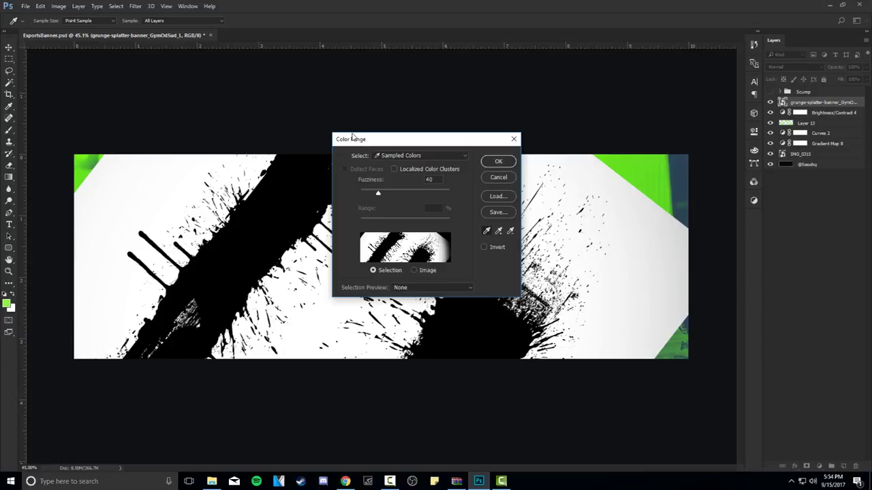
{"action": "left_click", "coordinate": [571, 163]}
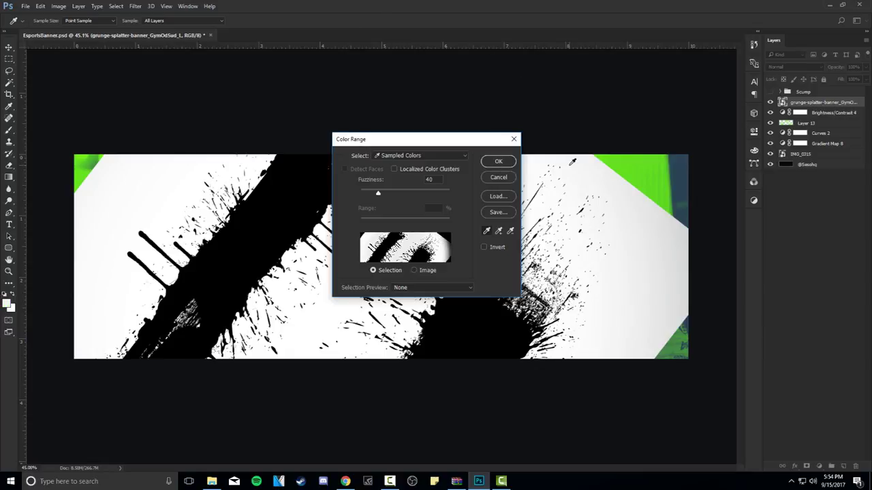
{"action": "left_click", "coordinate": [497, 162]}
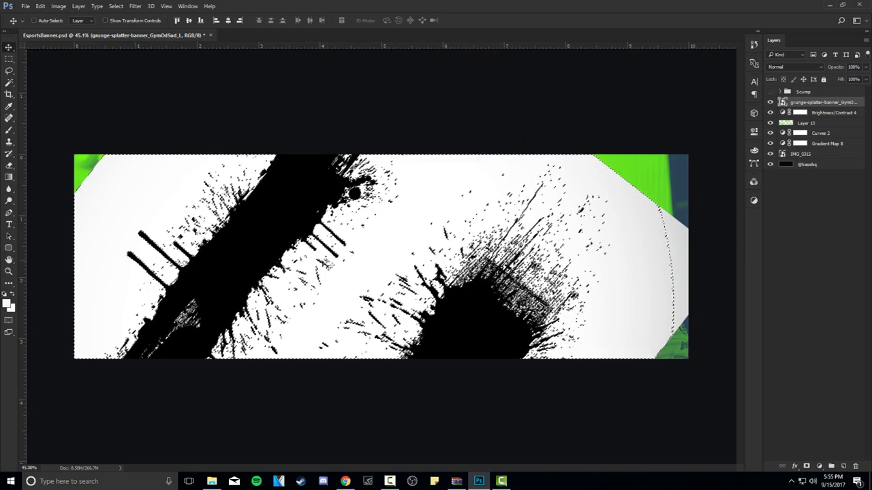
{"action": "scroll", "coordinate": [295, 276], "scroll_direction": "up", "scroll_amount": 8}
{"action": "left_click_drag", "start_coordinate": [66, 368], "coordinate": [220, 337]}
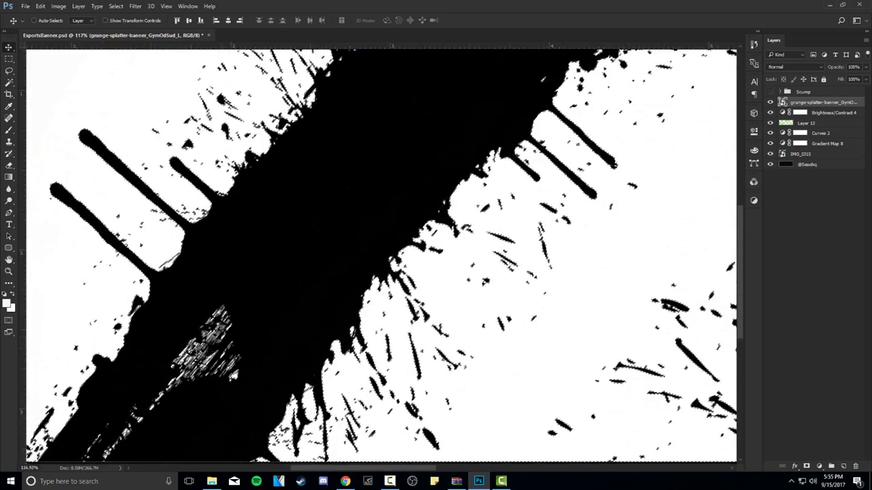
{"action": "scroll", "coordinate": [369, 270], "scroll_direction": "up", "scroll_amount": 3}
{"action": "scroll", "coordinate": [369, 270], "scroll_direction": "down", "scroll_amount": 3}
{"action": "scroll", "coordinate": [369, 270], "scroll_direction": "down", "scroll_amount": 4}
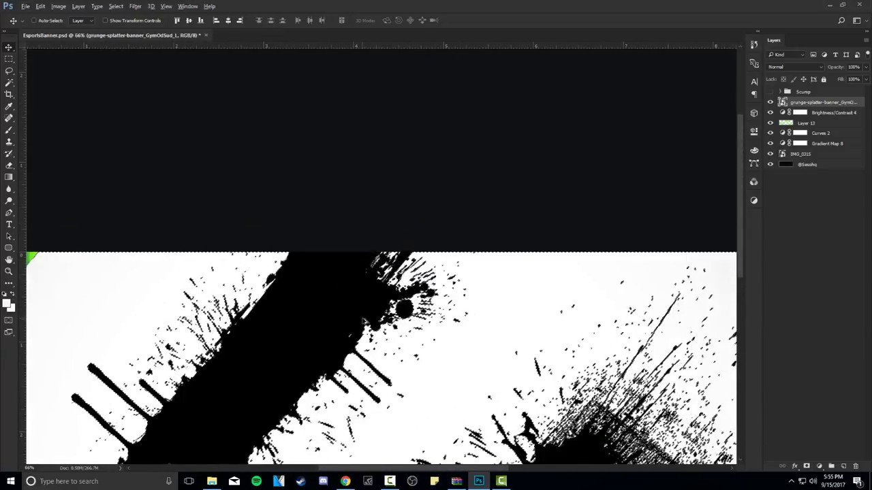
{"action": "scroll", "coordinate": [370, 271], "scroll_direction": "down", "scroll_amount": 2}
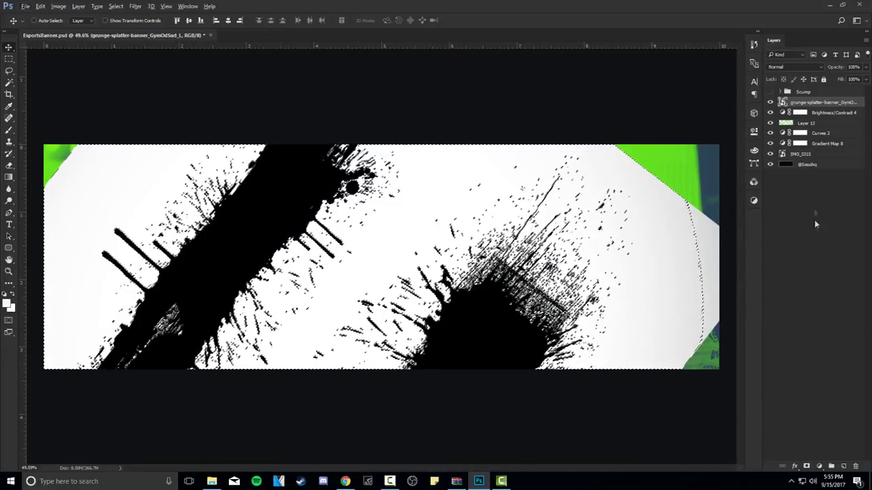
Rasterize the splatter layer, delete its selected white background and deselect.
{"action": "right_click", "coordinate": [804, 102]}
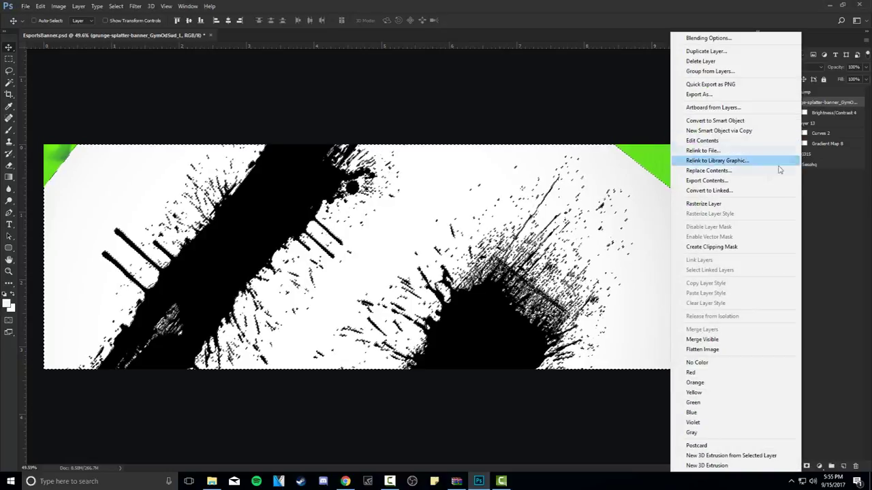
{"action": "left_click", "coordinate": [718, 204]}
{"action": "key", "text": "ctrl+d"}
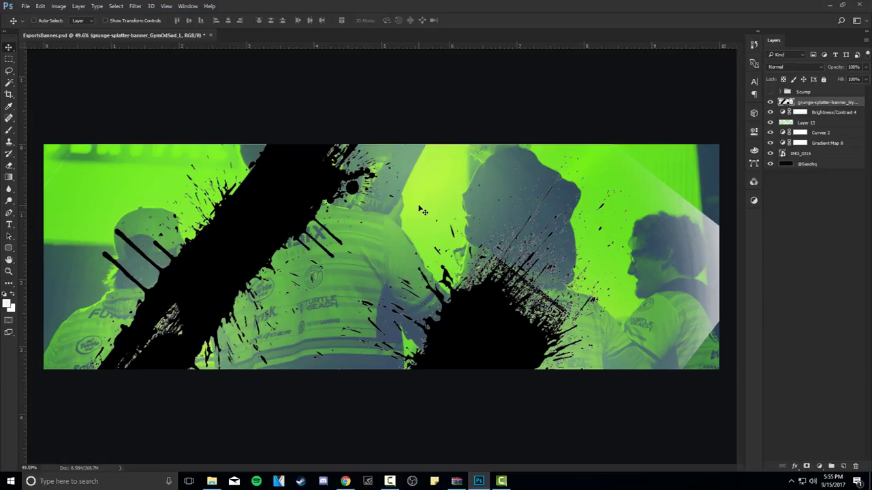
Draw a closed Pen path around the left splatter stroke, extending past the banner's top, left and bottom edges.
{"action": "key", "text": "p"}
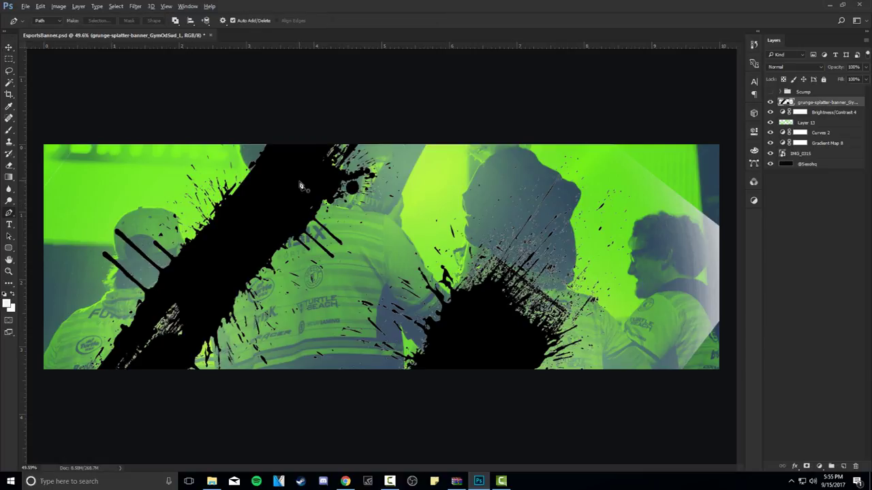
{"action": "scroll", "coordinate": [302, 184], "scroll_direction": "down", "scroll_amount": 1}
{"action": "left_click", "coordinate": [410, 136]}
{"action": "left_click", "coordinate": [435, 212]}
{"action": "left_click", "coordinate": [341, 292]}
{"action": "left_click", "coordinate": [321, 321]}
{"action": "left_click", "coordinate": [285, 380]}
{"action": "left_click", "coordinate": [248, 384]}
{"action": "left_click", "coordinate": [170, 384]}
{"action": "left_click_drag", "start_coordinate": [128, 386], "coordinate": [74, 377]}
{"action": "left_click_drag", "start_coordinate": [56, 265], "coordinate": [56, 255]}
{"action": "left_click", "coordinate": [175, 110]}
{"action": "left_click", "coordinate": [230, 111]}
{"action": "left_click", "coordinate": [409, 137]}
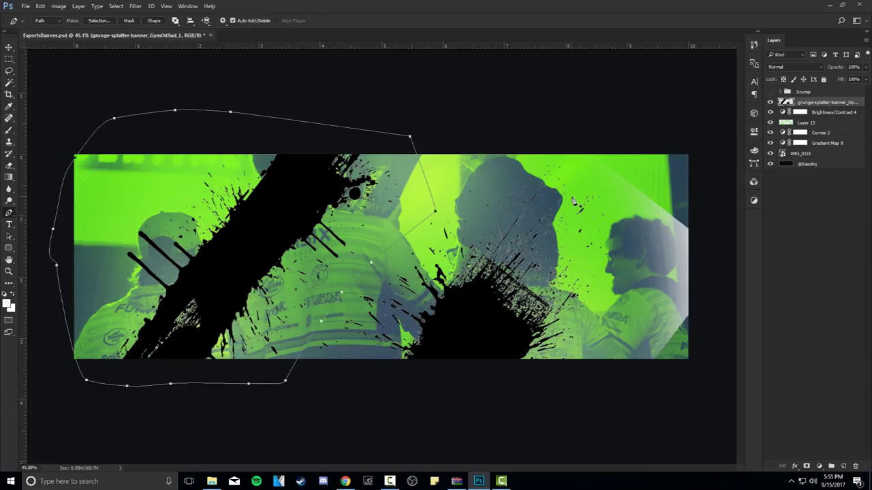
Convert the path around the left splatter stroke to a selection and cut it onto its own layer.
{"action": "right_click", "coordinate": [447, 200]}
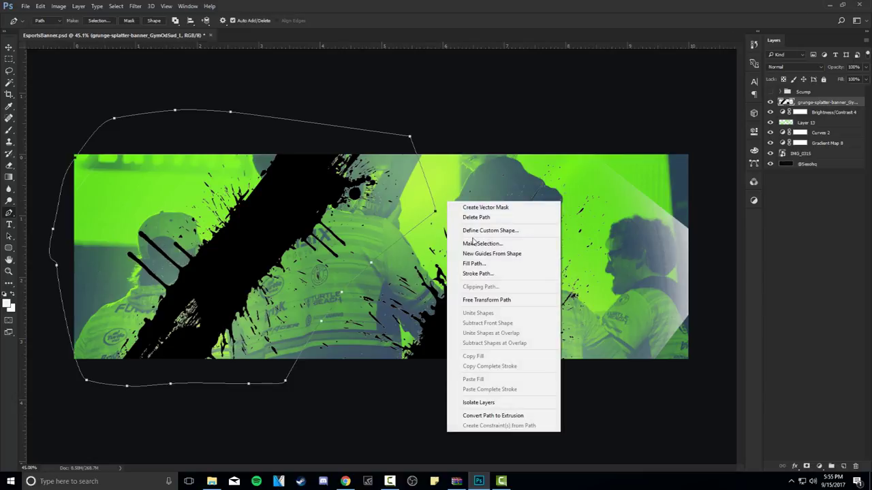
{"action": "left_click", "coordinate": [477, 243]}
{"action": "left_click", "coordinate": [486, 140]}
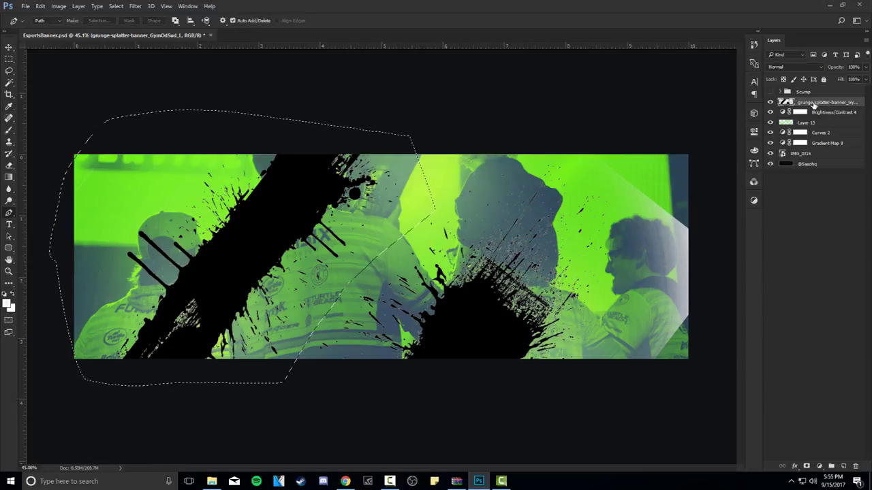
{"action": "key", "text": "m"}
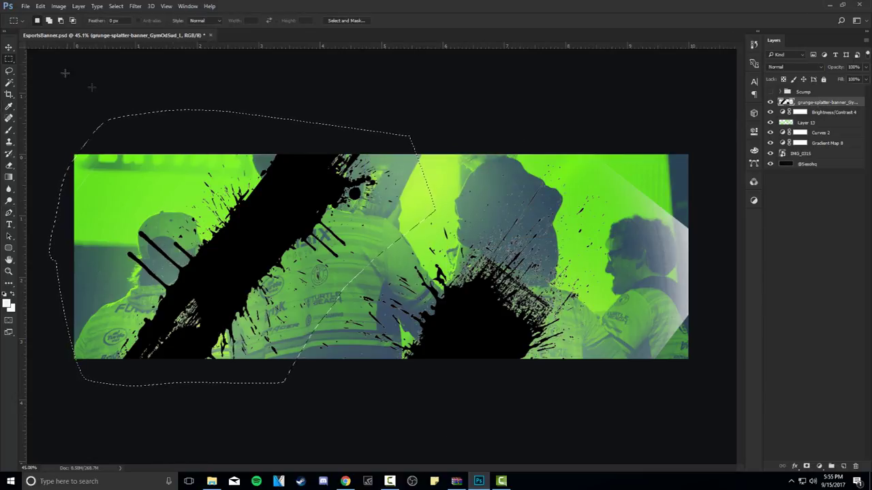
{"action": "right_click", "coordinate": [10, 60]}
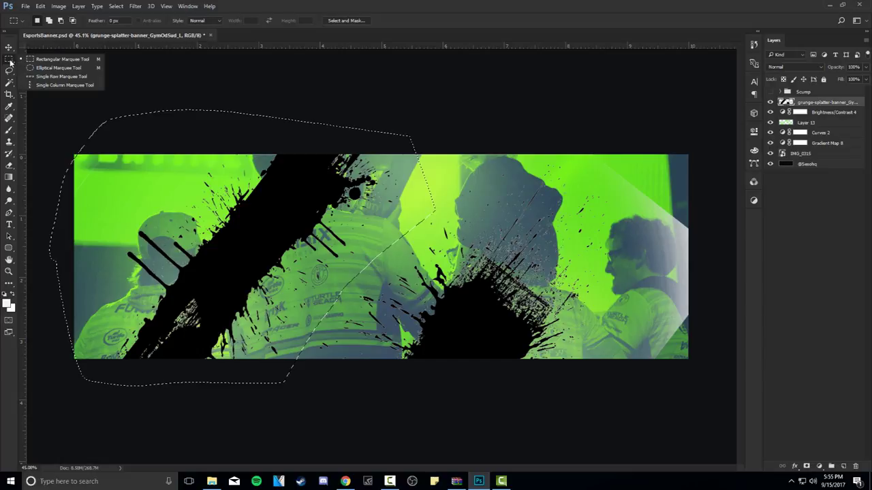
{"action": "left_click", "coordinate": [52, 61]}
{"action": "right_click", "coordinate": [345, 186]}
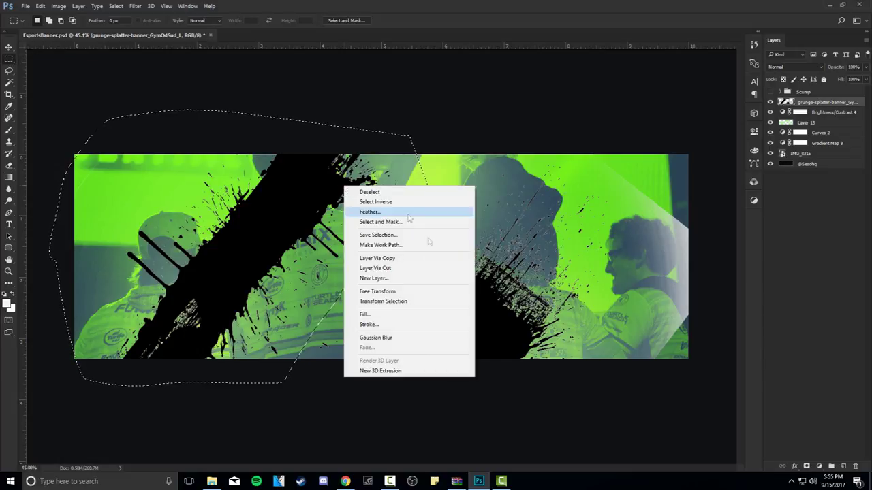
{"action": "left_click", "coordinate": [402, 268]}
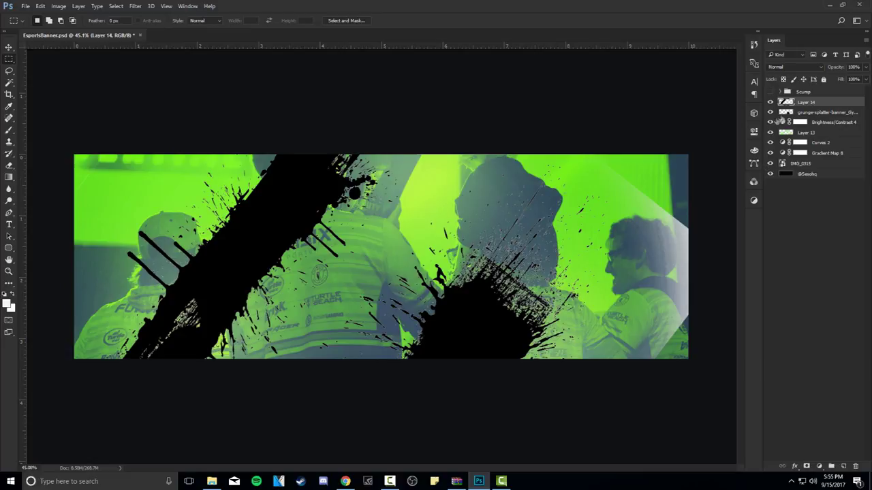
Try moving the cut-out left splatter stroke toward the banner's centre.
{"action": "key", "text": "v"}
{"action": "left_click_drag", "start_coordinate": [336, 223], "coordinate": [378, 233]}
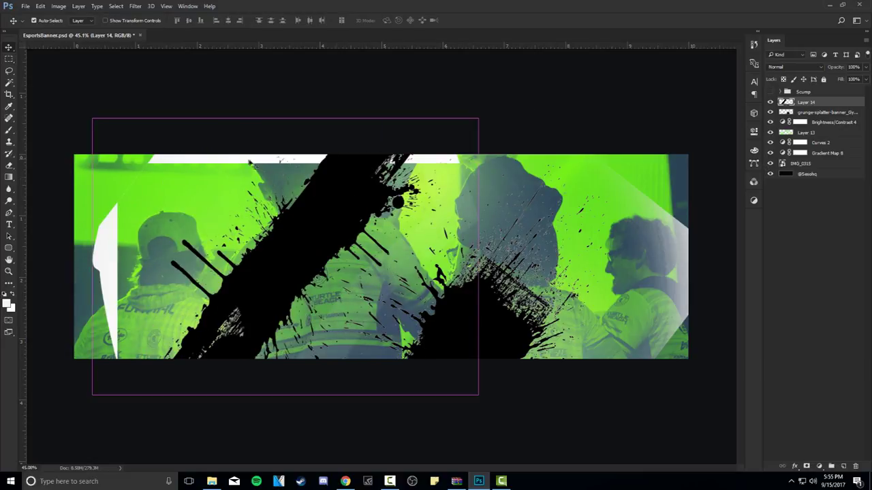
{"action": "left_click_drag", "start_coordinate": [315, 195], "coordinate": [272, 187]}
Select a rectangle around the left splatter stroke within the banner's height and cut it onto a new layer.
{"action": "key", "text": "m"}
{"action": "left_click_drag", "start_coordinate": [100, 155], "coordinate": [406, 366]}
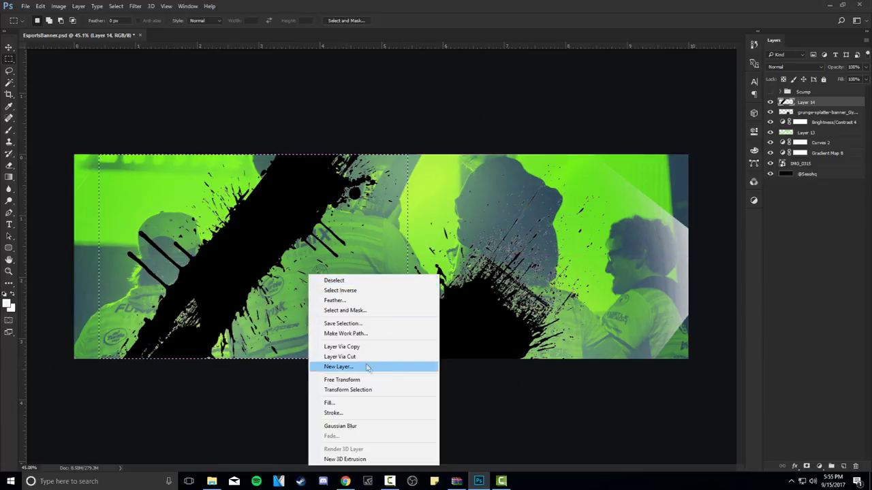
{"action": "left_click", "coordinate": [340, 356]}
{"action": "key", "text": "ctrl+t"}
{"action": "left_click_drag", "start_coordinate": [324, 216], "coordinate": [337, 143]}
{"action": "key", "text": "ctrl+z"}
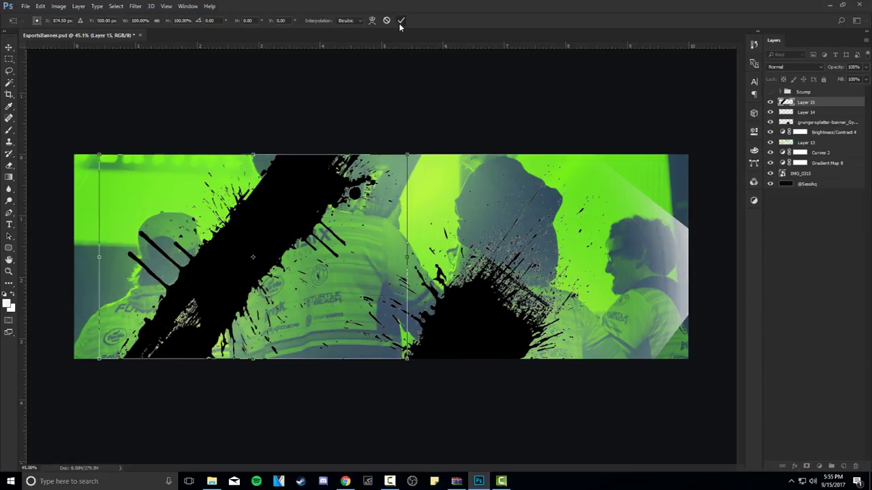
{"action": "left_click", "coordinate": [401, 20]}
Check Layer 14 for white splatter leftovers by moving it, and delete the layer.
{"action": "left_click", "coordinate": [798, 112]}
{"action": "mouse_move", "coordinate": [297, 216]}
{"action": "left_mouse_down"}
{"action": "mouse_move", "coordinate": [574, 293]}
{"action": "mouse_move", "coordinate": [574, 303]}
{"action": "left_mouse_up"}
{"action": "key", "text": "ctrl+d"}
{"action": "key", "text": "v"}
{"action": "mouse_move", "coordinate": [304, 247]}
{"action": "left_mouse_down"}
{"action": "mouse_move", "coordinate": [309, 270]}
{"action": "mouse_move", "coordinate": [462, 236]}
{"action": "mouse_move", "coordinate": [479, 278]}
{"action": "left_mouse_up"}
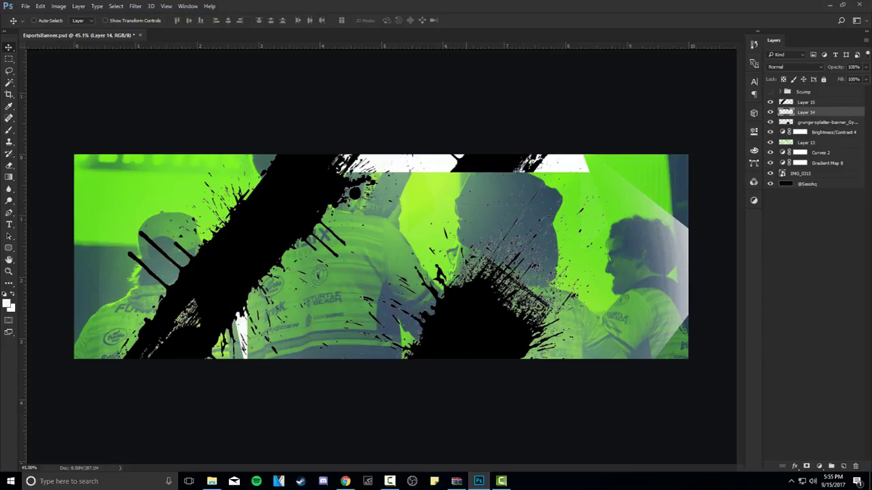
{"action": "key", "text": "Delete"}
Erase the leftover white haze from the right side of the original splatter layer with a hard 382 px eraser.
{"action": "left_click", "coordinate": [797, 105]}
{"action": "left_click", "coordinate": [787, 112]}
{"action": "left_click", "coordinate": [770, 112]}
{"action": "left_click", "coordinate": [770, 113]}
{"action": "left_click_drag", "start_coordinate": [459, 226], "coordinate": [538, 227]}
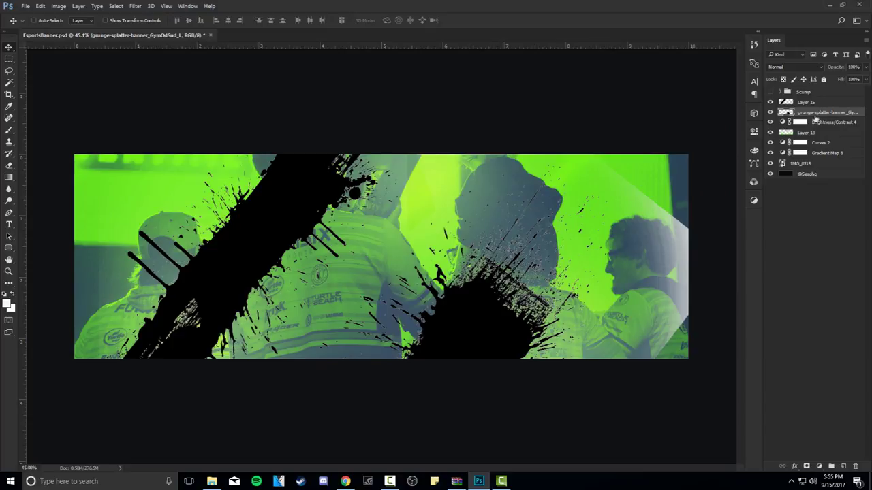
{"action": "key", "text": "e"}
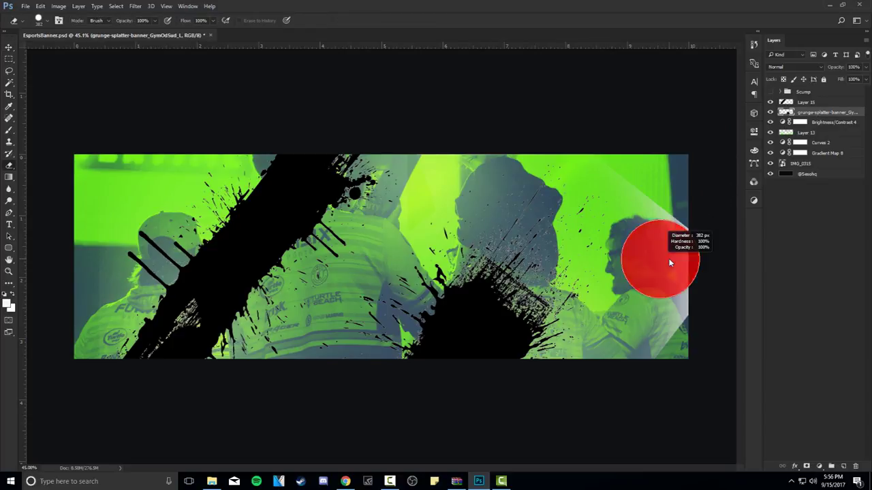
{"action": "left_click_drag", "start_coordinate": [664, 204], "coordinate": [674, 350]}
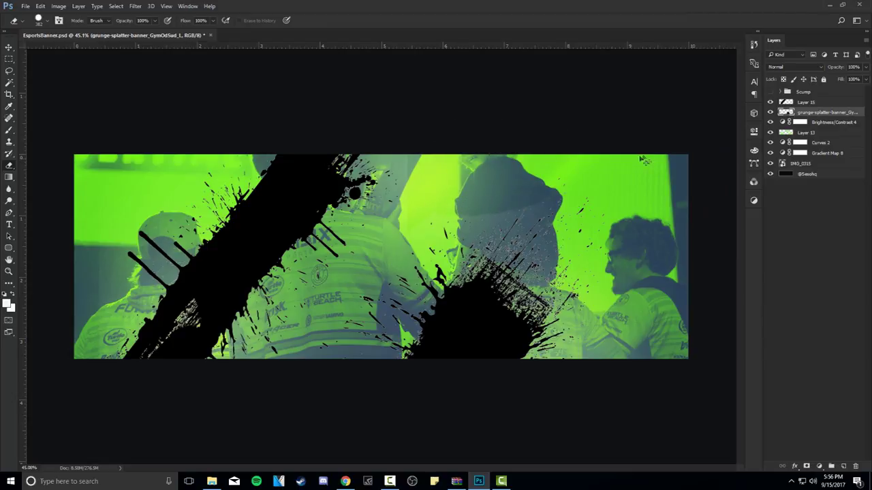
{"action": "key", "text": "ctrl+z"}
{"action": "left_click_drag", "start_coordinate": [674, 197], "coordinate": [700, 311]}
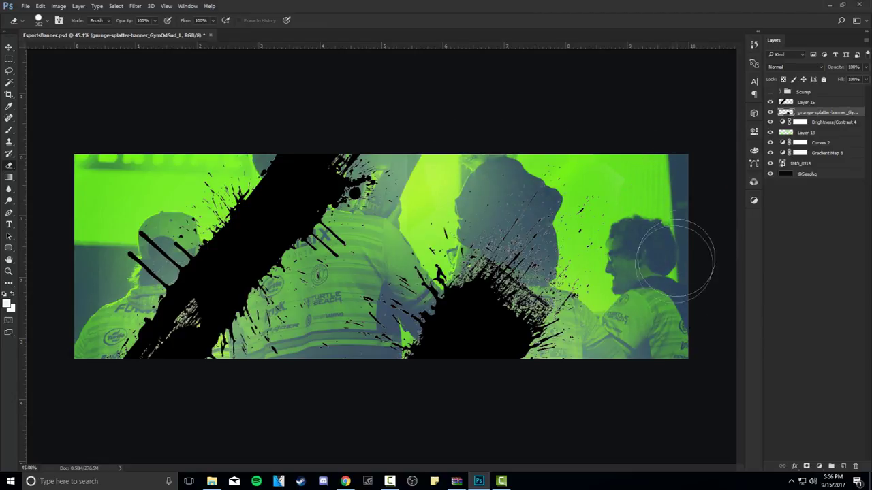
Select a rectangle around the lower-right splatter within the banner's height and cut it onto a new layer.
{"action": "key", "text": "v"}
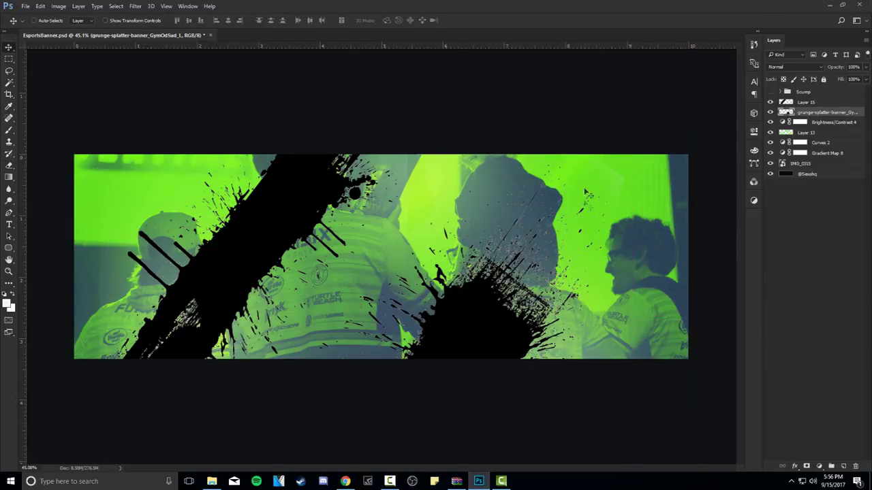
{"action": "key", "text": "m"}
{"action": "left_click_drag", "start_coordinate": [656, 150], "coordinate": [307, 375]}
{"action": "right_click", "coordinate": [467, 241]}
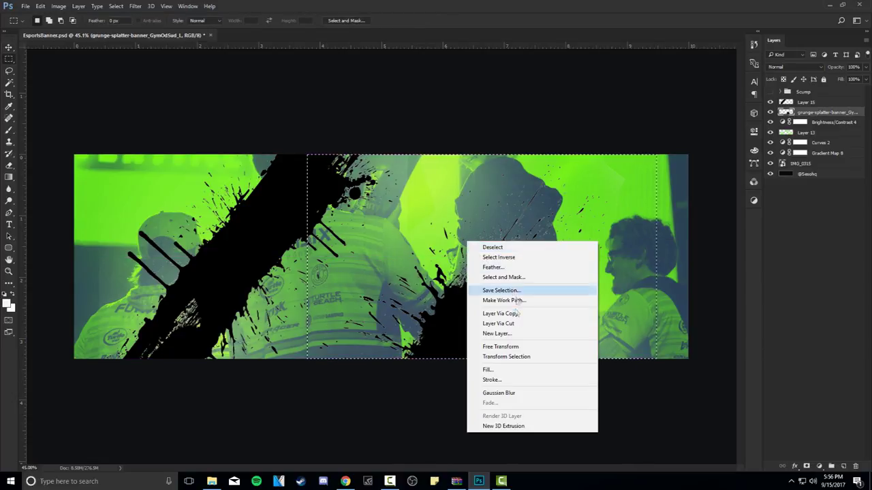
{"action": "left_click", "coordinate": [514, 324]}
Delete the leftover original grunge splatter layer and move the cut-out right splatter down to the banner's bottom edge.
{"action": "key", "text": "v"}
{"action": "left_click_drag", "start_coordinate": [514, 324], "coordinate": [480, 169]}
{"action": "key", "text": "Delete"}
{"action": "key", "text": "m"}
{"action": "left_click", "coordinate": [806, 113]}
{"action": "key", "text": "v"}
{"action": "left_click_drag", "start_coordinate": [521, 221], "coordinate": [529, 339]}
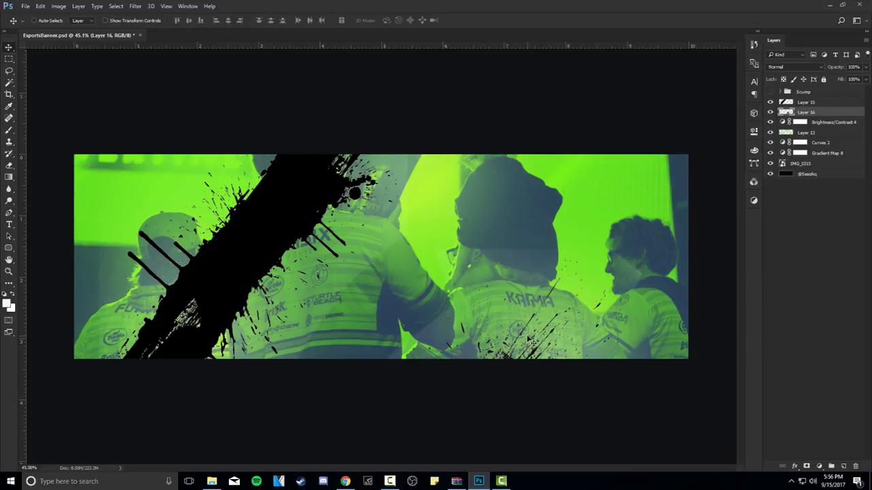
{"action": "left_click_drag", "start_coordinate": [552, 309], "coordinate": [555, 330]}
Add a Color Overlay in black (000000) at 100% opacity to the large splatter on Layer 15.
{"action": "double_click", "coordinate": [832, 104]}
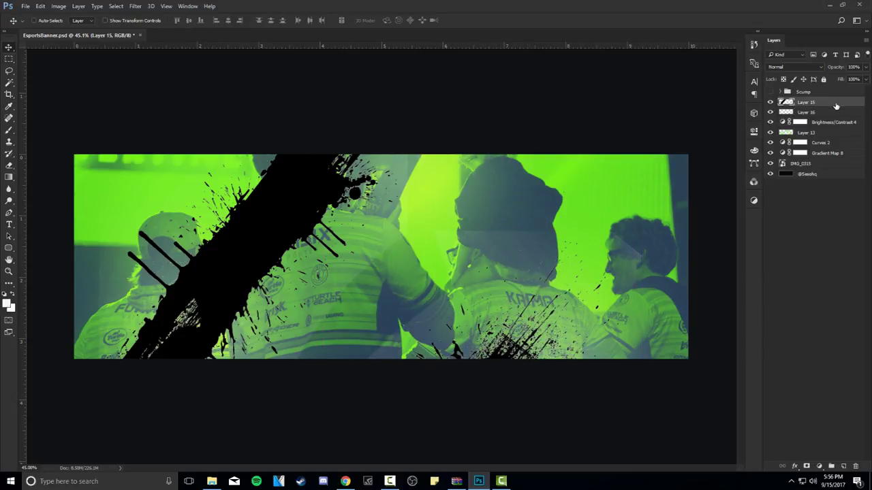
{"action": "left_click_drag", "start_coordinate": [240, 222], "coordinate": [619, 226]}
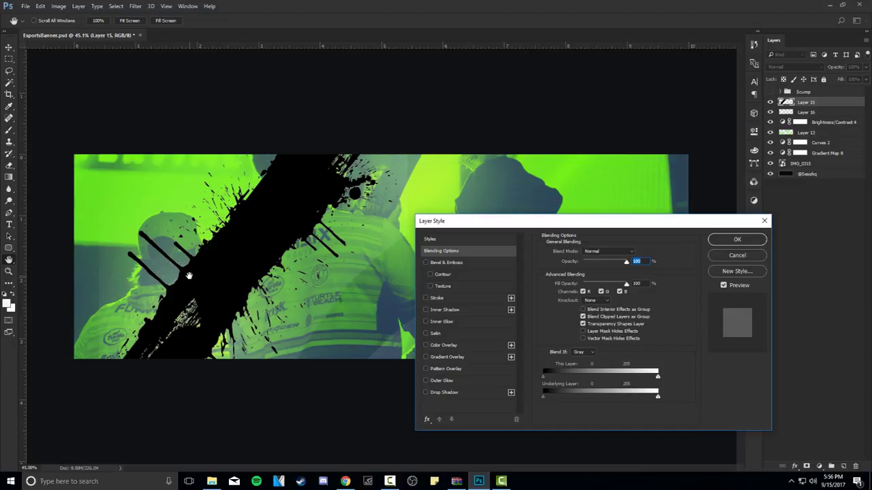
{"action": "left_click", "coordinate": [440, 346]}
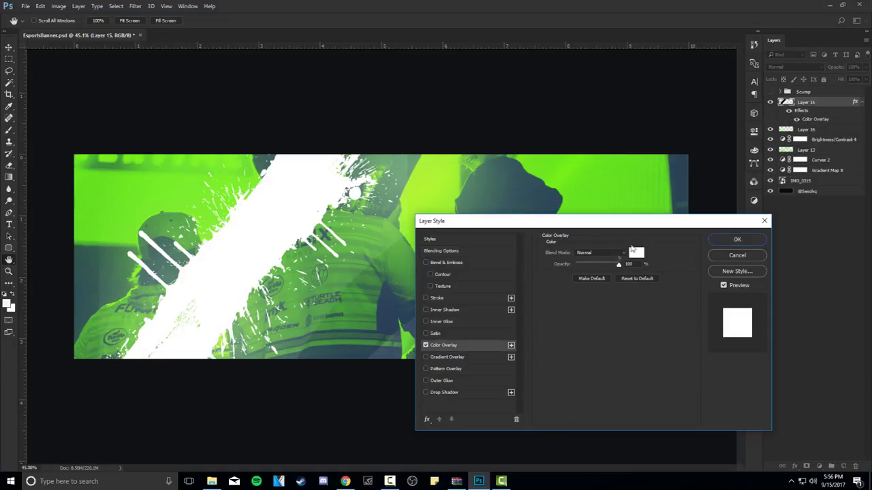
{"action": "left_click", "coordinate": [634, 252]}
{"action": "left_click_drag", "start_coordinate": [579, 313], "coordinate": [432, 447]}
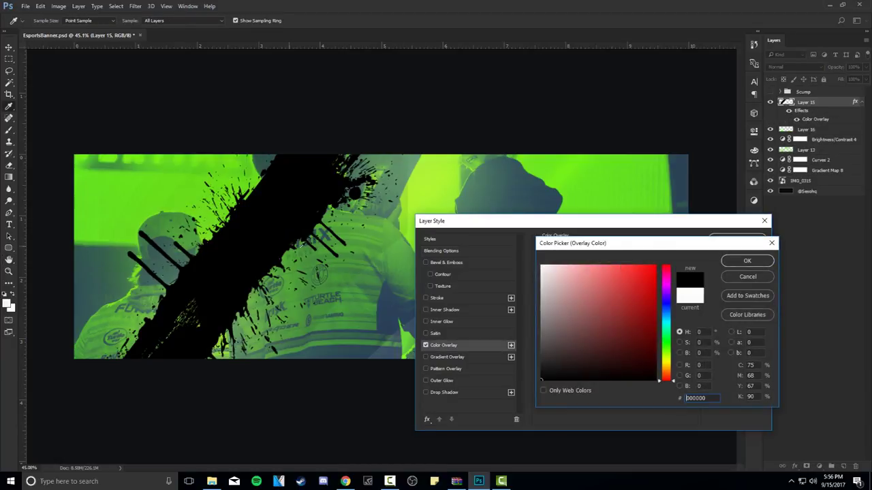
{"action": "left_click", "coordinate": [743, 262]}
{"action": "left_click", "coordinate": [737, 239]}
Select the leftover haze on both sides of the large Layer 15 splatter with the Magic Wand and clear it.
{"action": "key", "text": "w"}
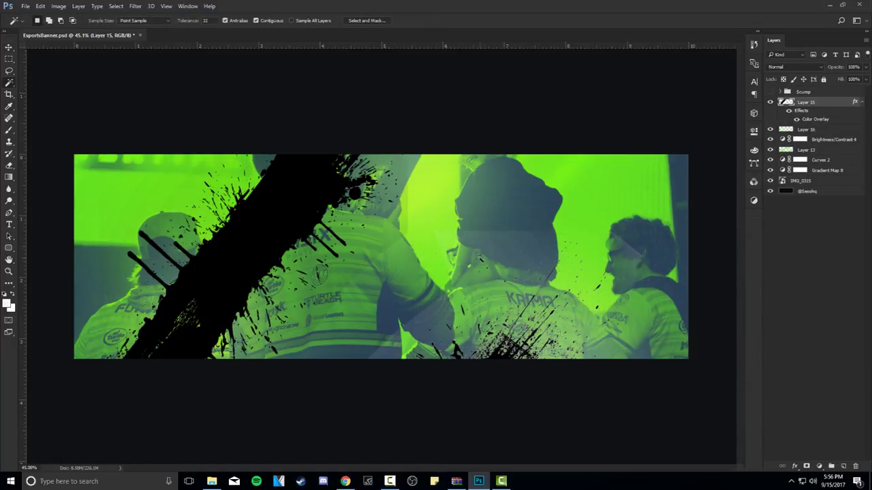
{"action": "scroll", "coordinate": [360, 245], "scroll_direction": "up", "scroll_amount": 2}
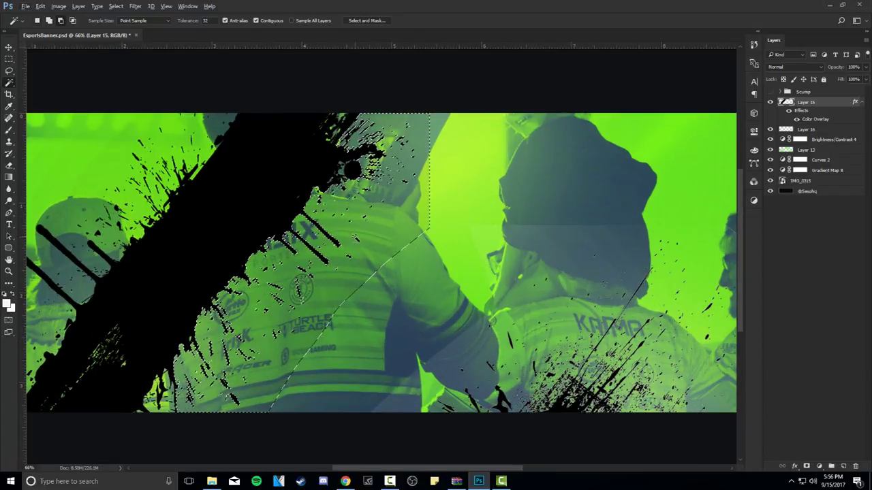
{"action": "left_click", "coordinate": [358, 242]}
{"action": "key", "text": "ctrl+d"}
{"action": "left_click_drag", "start_coordinate": [246, 249], "coordinate": [416, 273]}
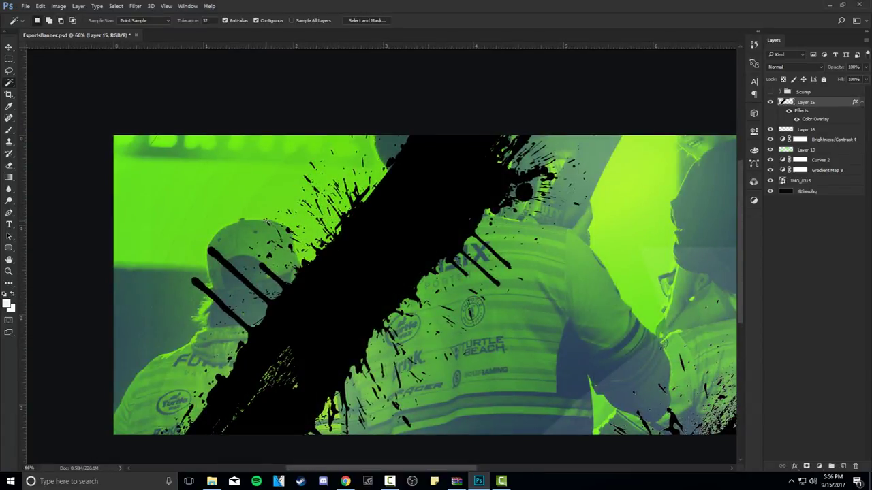
{"action": "left_click", "coordinate": [269, 236]}
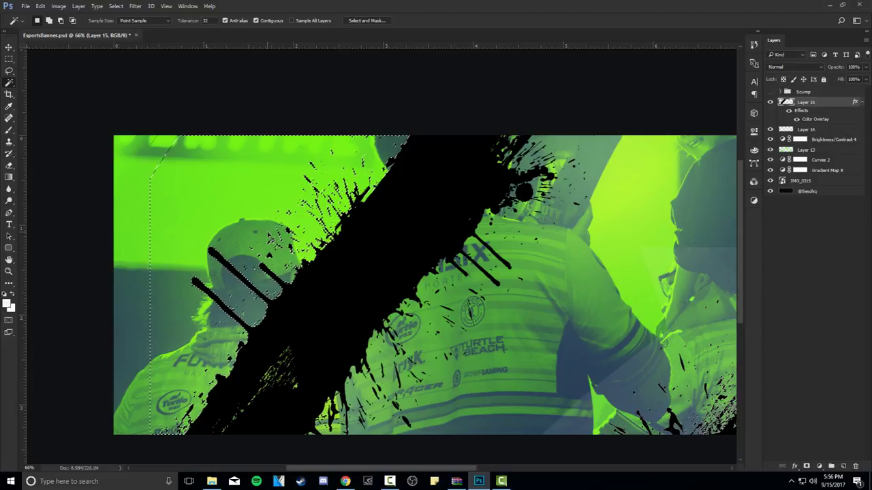
{"action": "key", "text": "v"}
{"action": "key", "text": "ctrl+d"}
Try moving the large Layer 15 splatter across the banner and undo the move.
{"action": "scroll", "coordinate": [315, 252], "scroll_direction": "down", "scroll_amount": 2}
{"action": "left_click_drag", "start_coordinate": [341, 210], "coordinate": [474, 197]}
{"action": "key", "text": "ctrl+z"}
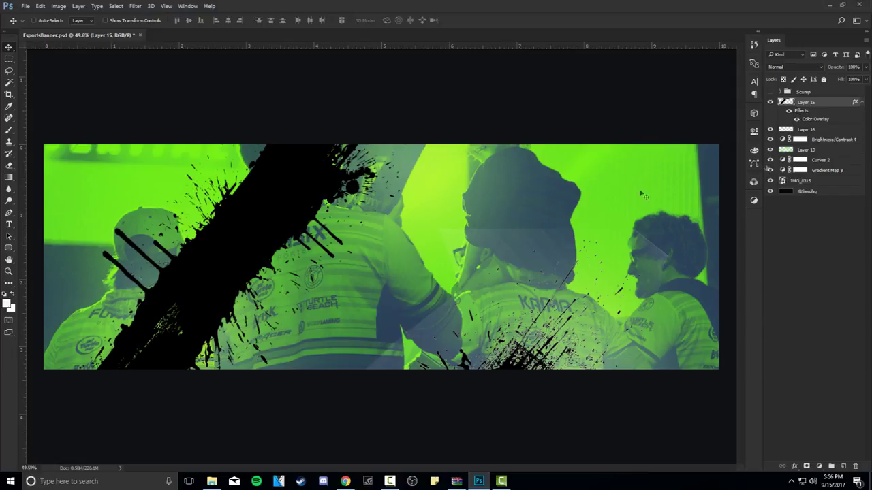
Select the haze around the Layer 16 splatter with the Magic Wand, delete it, and deselect.
{"action": "left_click", "coordinate": [809, 128]}
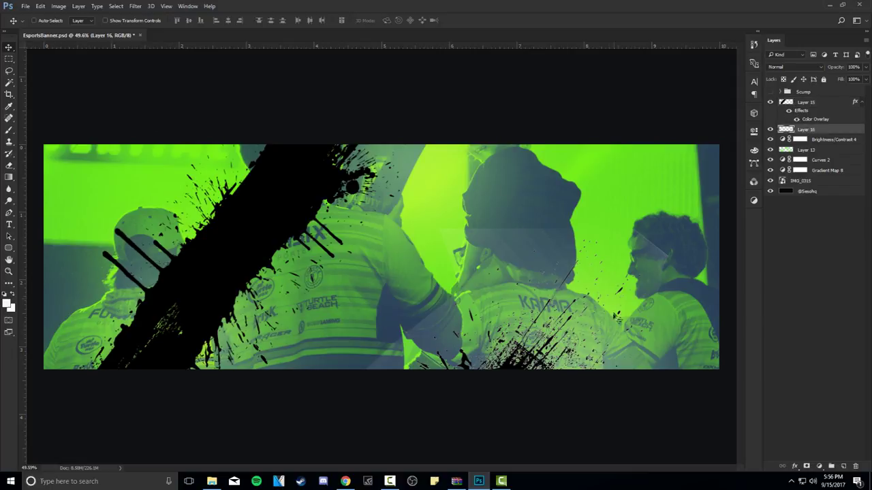
{"action": "key", "text": "w"}
{"action": "left_click", "coordinate": [643, 327]}
{"action": "left_click", "coordinate": [648, 267]}
{"action": "key", "text": "Delete"}
{"action": "left_click", "coordinate": [603, 321]}
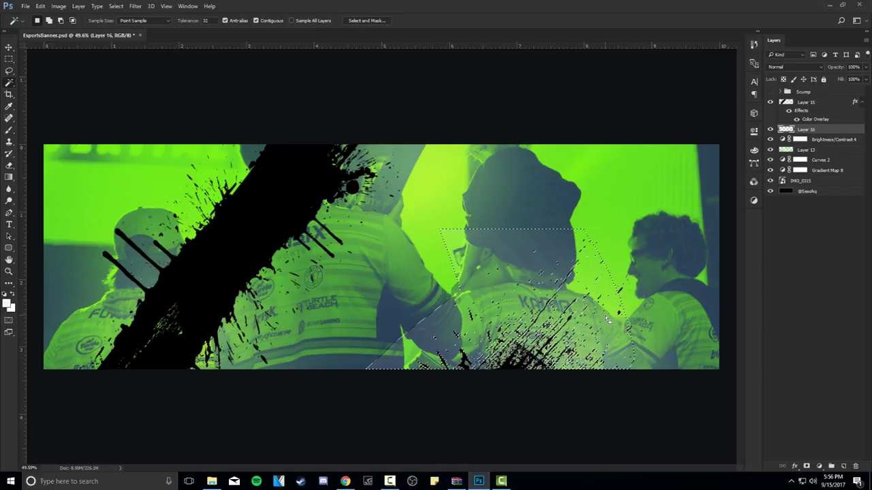
{"action": "key", "text": "Delete"}
{"action": "key", "text": "ctrl+d"}
Test-move the Layer 16 splatter upward, undo that move, and adjust its placement along the banner's bottom edge.
{"action": "key", "text": "v"}
{"action": "left_click_drag", "start_coordinate": [535, 303], "coordinate": [532, 195]}
{"action": "key", "text": "ctrl+z"}
{"action": "left_click_drag", "start_coordinate": [613, 303], "coordinate": [676, 256]}
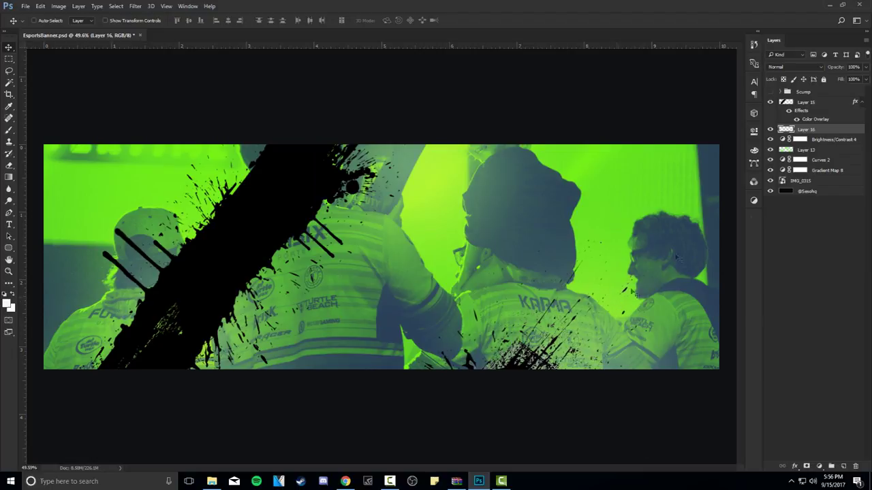
Add a black Color Overlay at 100% opacity to Layer 16 and rasterize its layer style.
{"action": "double_click", "coordinate": [847, 130]}
{"action": "left_click", "coordinate": [443, 345]}
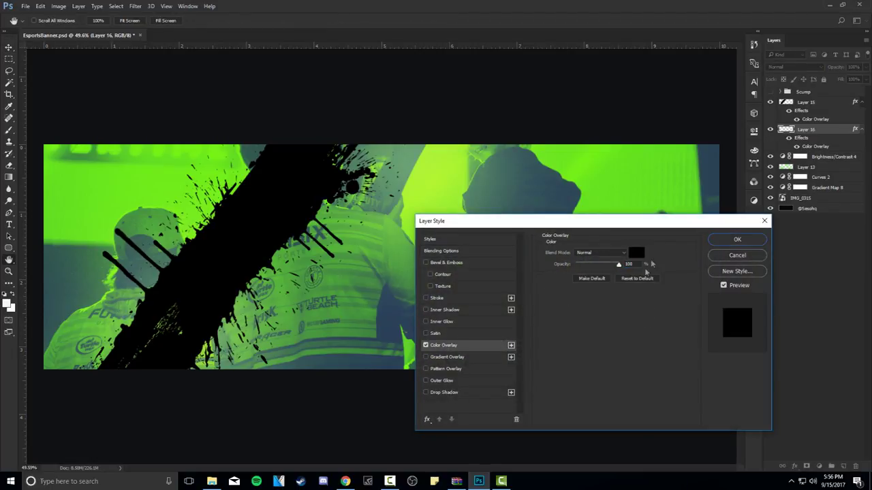
{"action": "left_click", "coordinate": [636, 253]}
{"action": "left_click", "coordinate": [749, 263]}
{"action": "left_click", "coordinate": [736, 239]}
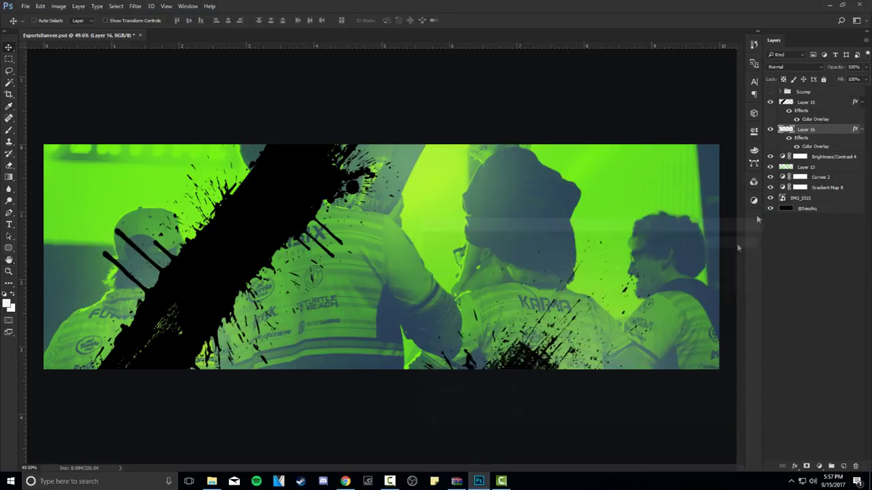
{"action": "right_click", "coordinate": [810, 152]}
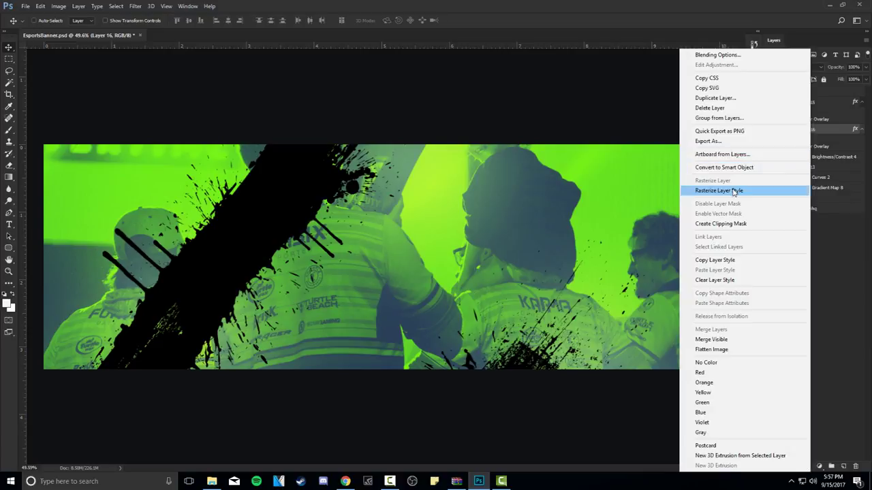
{"action": "left_click", "coordinate": [807, 189]}
Try the rasterized Layer 16 splatter higher on the banner, undo that, and hide Layer 15's effects with that layer selected.
{"action": "left_click_drag", "start_coordinate": [572, 272], "coordinate": [583, 208]}
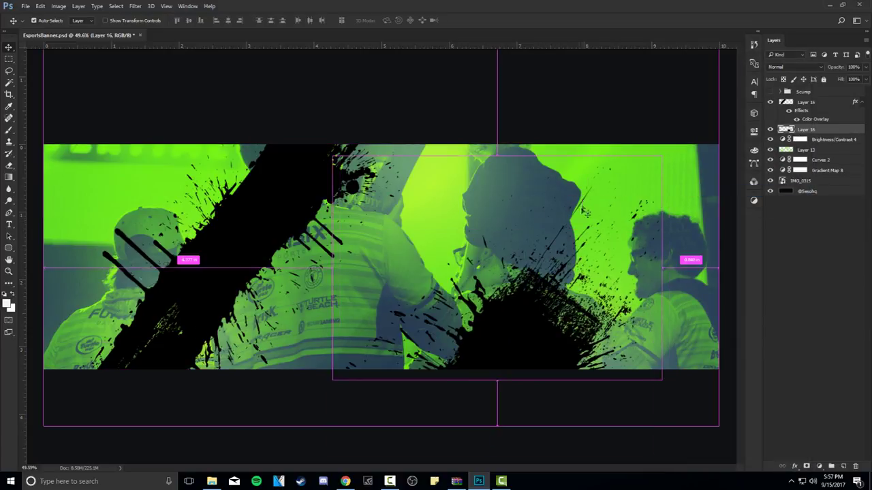
{"action": "key", "text": "ctrl+z"}
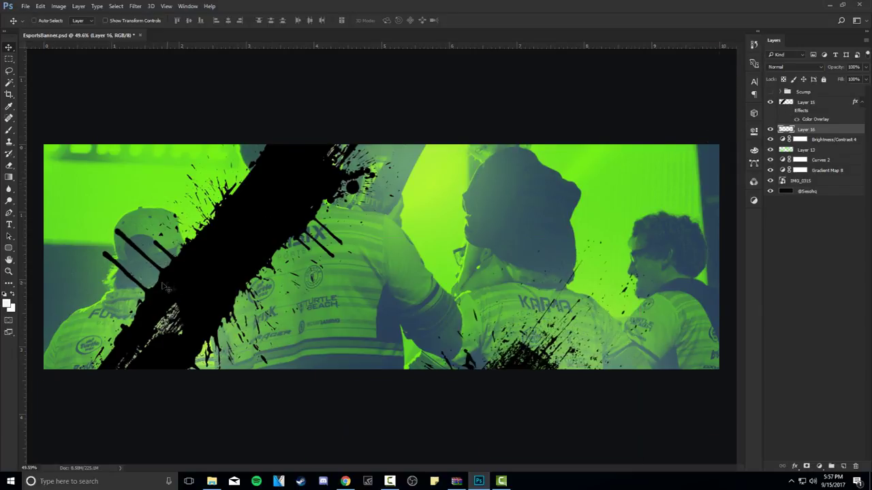
{"action": "left_click", "coordinate": [801, 111]}
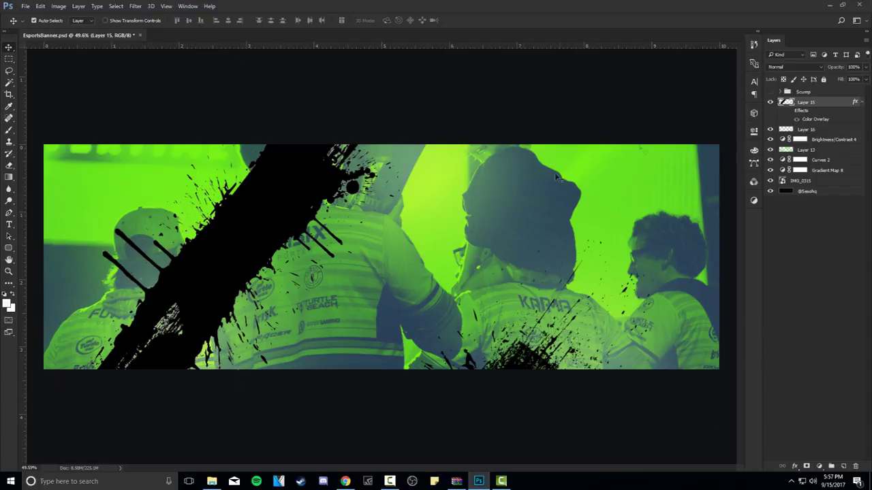
Enlarge the large Layer 15 splatter with Free Transform and shift it slightly down over the banner's left half.
{"action": "key", "text": "ctrl+t"}
{"action": "left_click_drag", "start_coordinate": [406, 144], "coordinate": [442, 133]}
{"action": "left_click_drag", "start_coordinate": [388, 178], "coordinate": [381, 184]}
{"action": "left_click_drag", "start_coordinate": [438, 136], "coordinate": [462, 121]}
{"action": "left_click", "coordinate": [401, 20]}
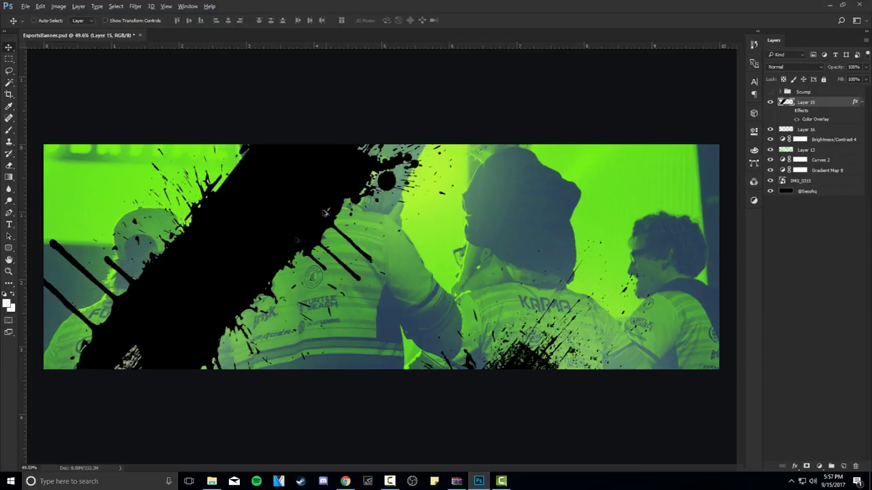
{"action": "scroll", "coordinate": [284, 259], "scroll_direction": "up", "scroll_amount": 1}
{"action": "scroll", "coordinate": [285, 259], "scroll_direction": "down", "scroll_amount": 1}
{"action": "mouse_move", "coordinate": [347, 252]}
{"action": "left_mouse_down"}
{"action": "mouse_move", "coordinate": [362, 257]}
{"action": "mouse_move", "coordinate": [355, 267]}
{"action": "left_mouse_up"}
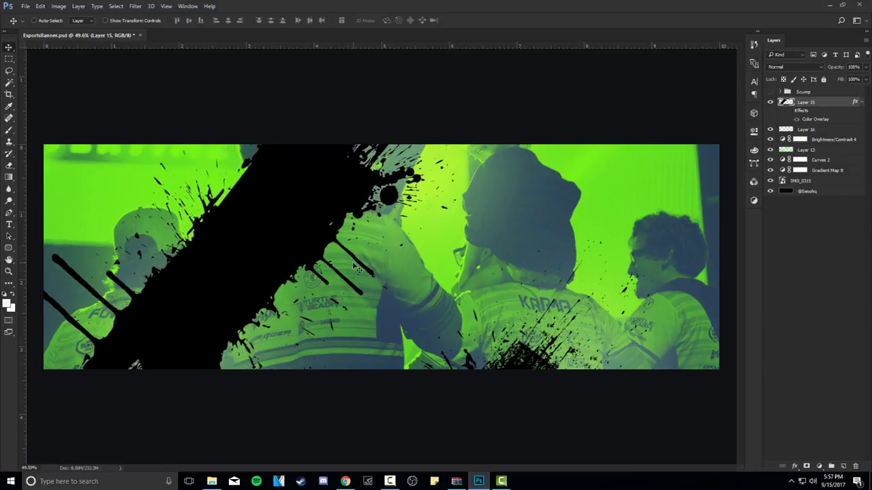
Rasterize the layer style of Layer 15.
{"action": "right_click", "coordinate": [822, 104]}
{"action": "left_click", "coordinate": [734, 191]}
{"action": "scroll", "coordinate": [171, 200], "scroll_direction": "up", "scroll_amount": 3}
{"action": "scroll", "coordinate": [179, 198], "scroll_direction": "down", "scroll_amount": 1}
{"action": "scroll", "coordinate": [181, 198], "scroll_direction": "down", "scroll_amount": 2}
Darken the Layer 15 splatter to solid black with Hue/Saturation, setting Lightness to -100.
{"action": "double_click", "coordinate": [841, 105]}
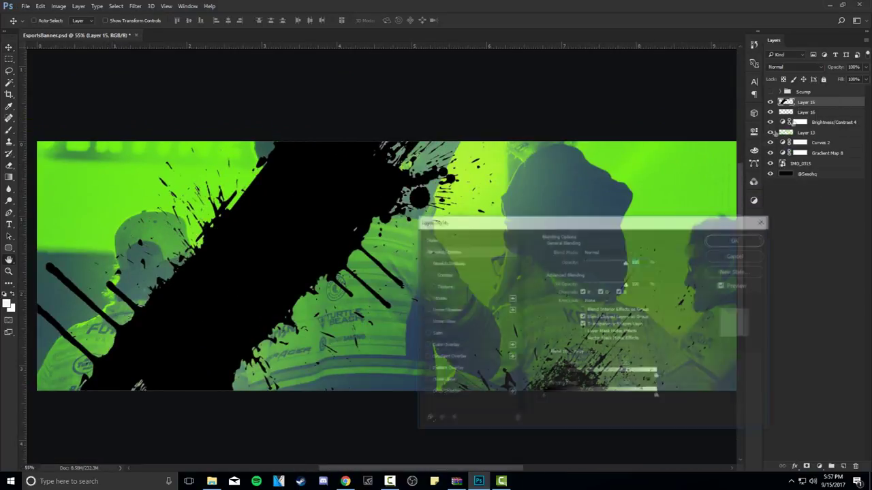
{"action": "left_click", "coordinate": [738, 256]}
{"action": "key", "text": "ctrl+u"}
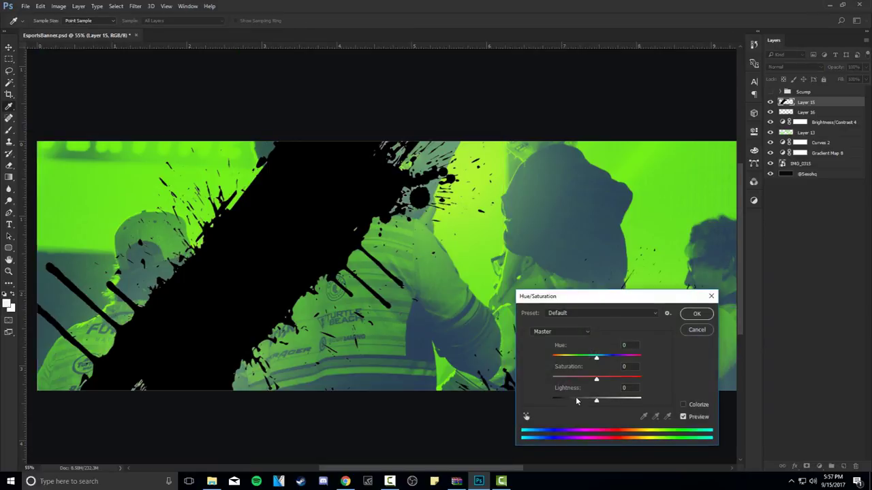
{"action": "left_click_drag", "start_coordinate": [579, 402], "coordinate": [486, 394]}
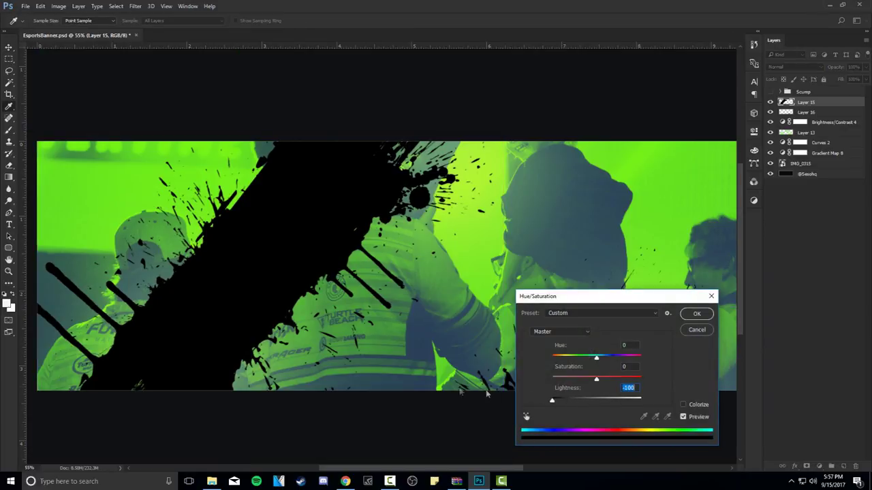
{"action": "left_click", "coordinate": [696, 313]}
{"action": "scroll", "coordinate": [317, 271], "scroll_direction": "down", "scroll_amount": 1}
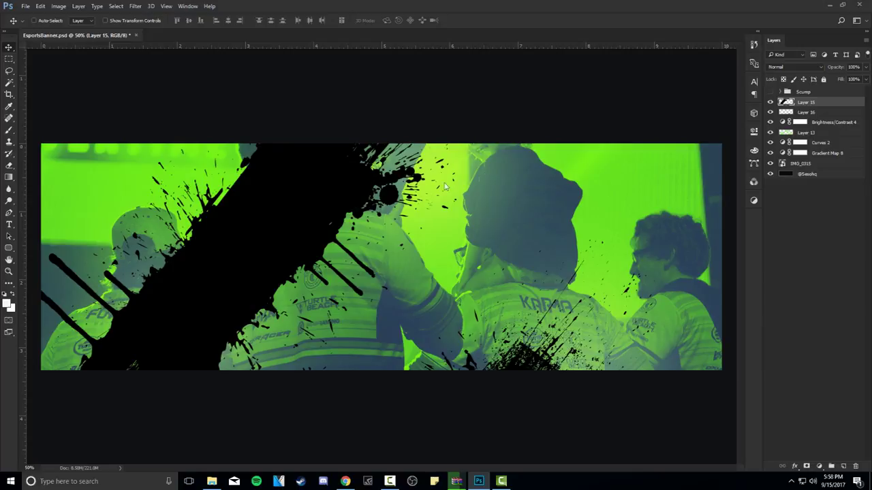
Place the raw photo IMG_0296.CR2 into the banner with Camera Raw exposure +0.15 and whites +51.
{"action": "key", "text": "ctrl+shift+a"}
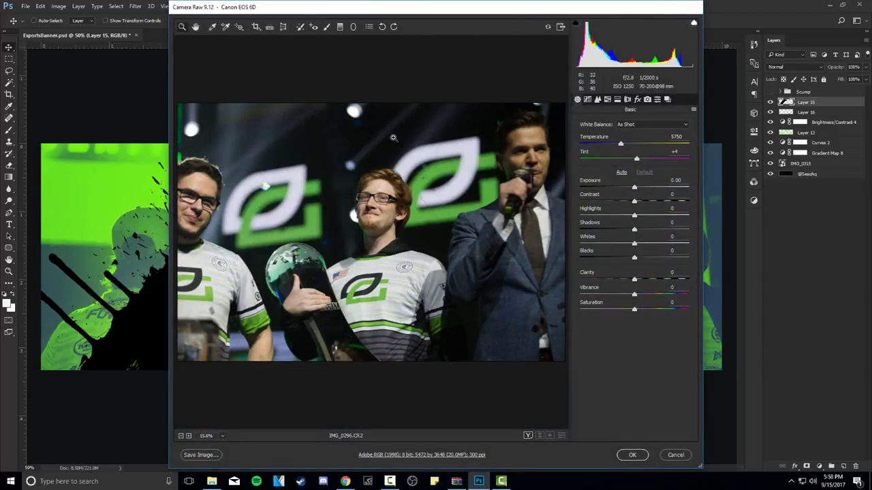
{"action": "left_click_drag", "start_coordinate": [634, 188], "coordinate": [636, 188]}
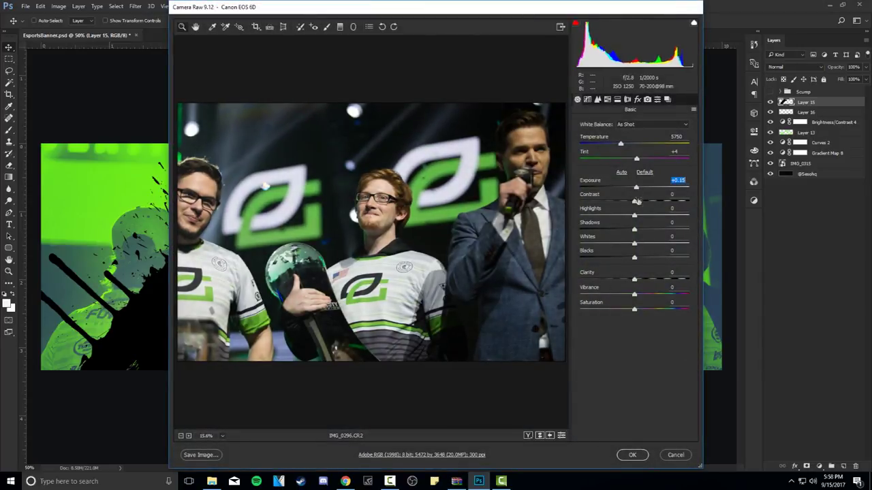
{"action": "left_click_drag", "start_coordinate": [634, 243], "coordinate": [664, 245]}
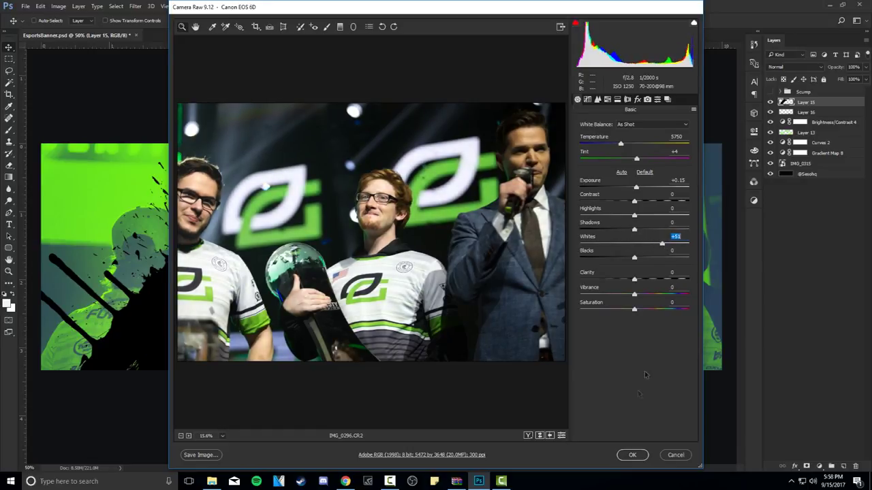
{"action": "left_click", "coordinate": [633, 456]}
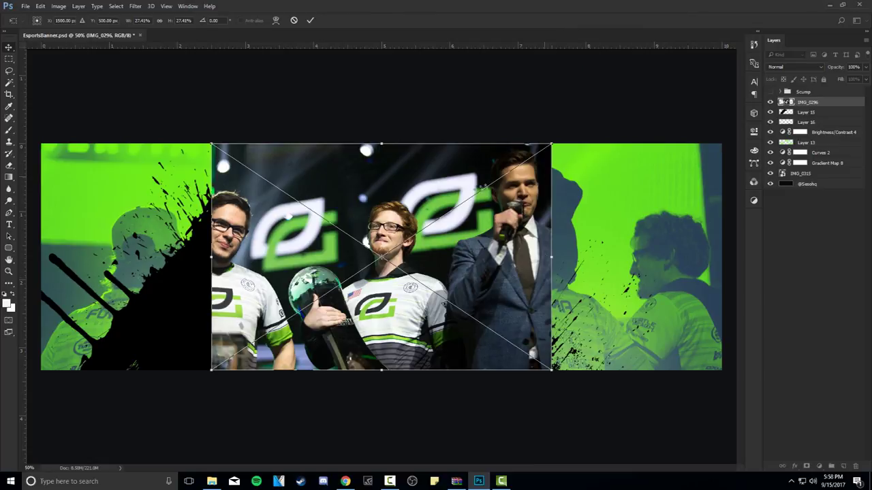
Scale the placed IMG_0296 photo to about 36% and move it to the banner's left side over the large splatter.
{"action": "left_click_drag", "start_coordinate": [553, 143], "coordinate": [603, 111]}
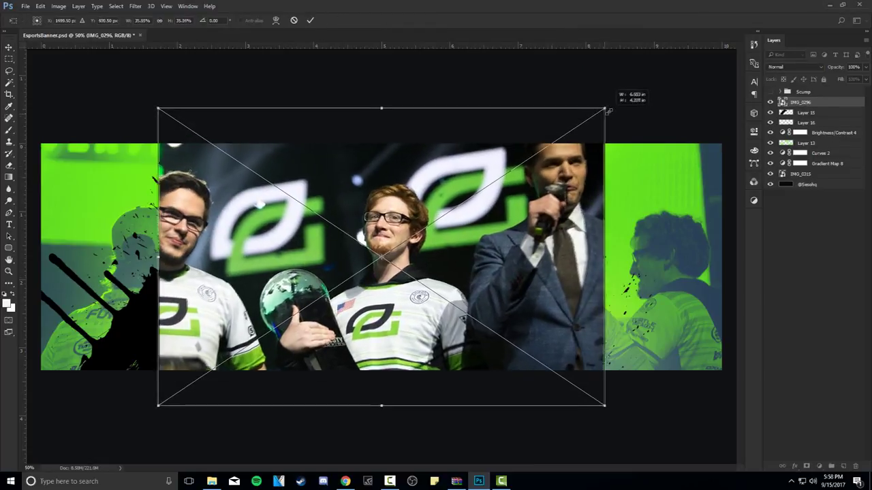
{"action": "key", "text": "Return"}
{"action": "left_click_drag", "start_coordinate": [490, 203], "coordinate": [381, 218]}
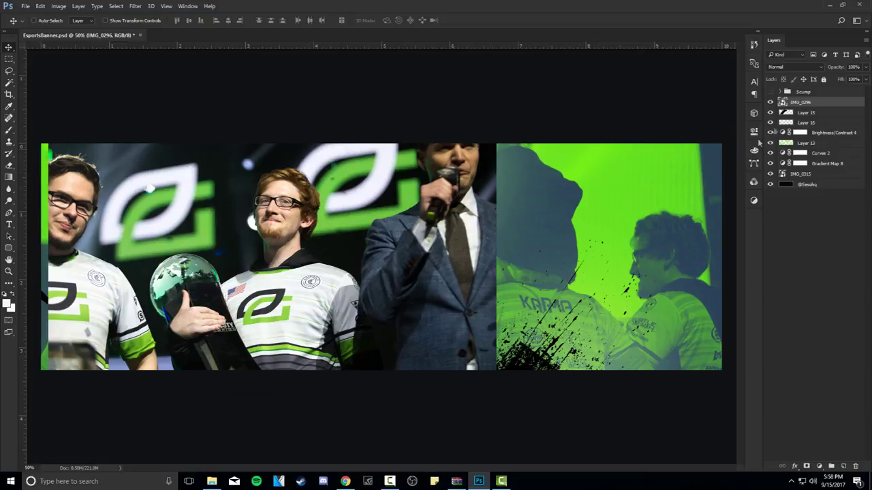
Clip the IMG_0296 photo to the Layer 15 splatter and reposition it so the trophy-holding player sits inside the stroke.
{"action": "right_click", "coordinate": [810, 104]}
{"action": "left_click", "coordinate": [712, 245]}
{"action": "left_click_drag", "start_coordinate": [391, 222], "coordinate": [398, 247]}
{"action": "left_click_drag", "start_coordinate": [492, 291], "coordinate": [507, 263]}
{"action": "left_click_drag", "start_coordinate": [440, 204], "coordinate": [467, 207]}
Enlarge the clipped IMG_0296 photo slightly with Free Transform and nudge it left within the splatter.
{"action": "key", "text": "ctrl+t"}
{"action": "left_click_drag", "start_coordinate": [492, 80], "coordinate": [509, 70]}
{"action": "left_click_drag", "start_coordinate": [448, 172], "coordinate": [454, 185]}
{"action": "key", "text": "Return"}
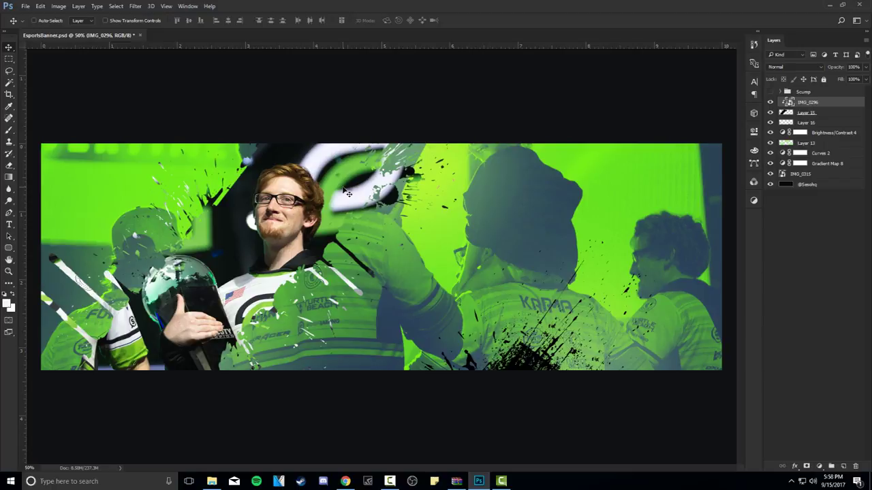
{"action": "mouse_move", "coordinate": [337, 232]}
{"action": "left_mouse_down"}
{"action": "mouse_move", "coordinate": [325, 226]}
{"action": "mouse_move", "coordinate": [332, 236]}
{"action": "mouse_move", "coordinate": [318, 239]}
{"action": "mouse_move", "coordinate": [326, 233]}
{"action": "left_mouse_up"}
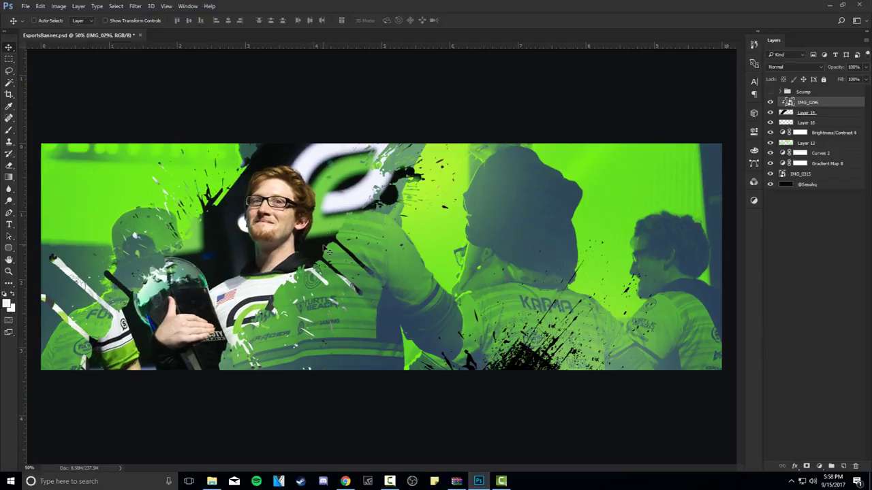
Add a layer mask to Layer 15 and start brushing black on it over the stray splatter left of the trophy.
{"action": "left_click", "coordinate": [804, 114]}
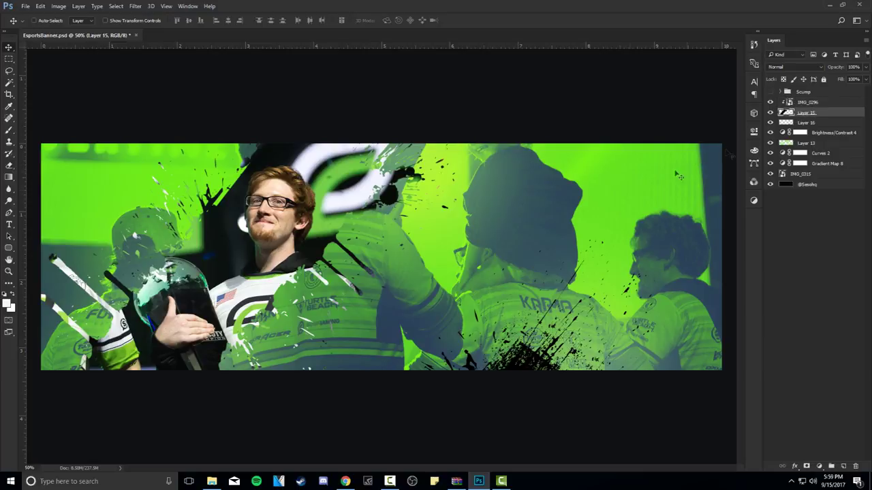
{"action": "key", "text": "e"}
{"action": "left_click", "coordinate": [807, 467]}
{"action": "key", "text": "b"}
{"action": "mouse_move", "coordinate": [338, 244]}
{"action": "left_mouse_down"}
{"action": "mouse_move", "coordinate": [343, 235]}
{"action": "mouse_move", "coordinate": [313, 238]}
{"action": "left_mouse_up"}
{"action": "left_click_drag", "start_coordinate": [284, 189], "coordinate": [293, 369]}
{"action": "left_click_drag", "start_coordinate": [286, 265], "coordinate": [272, 334]}
{"action": "left_click", "coordinate": [98, 298]}
{"action": "key", "text": "ctrl+z"}
{"action": "left_click_drag", "start_coordinate": [151, 289], "coordinate": [64, 271]}
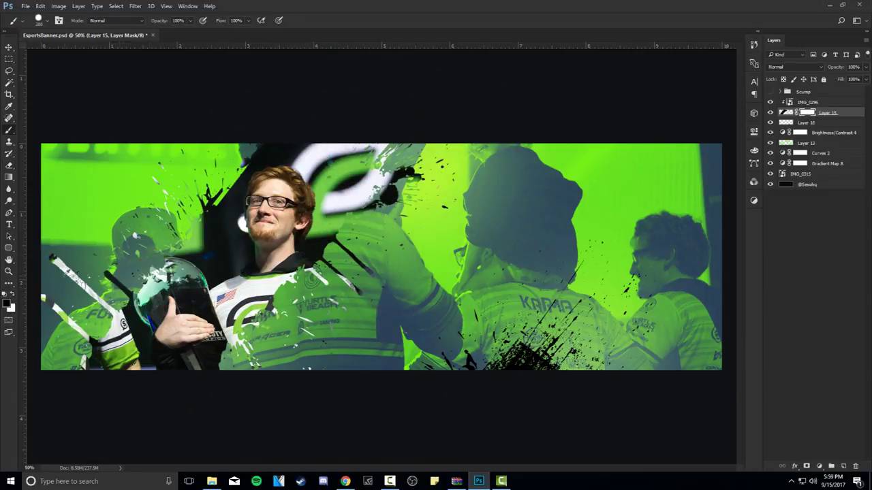
Mask out the long diagonal streaks over the leftmost player's jersey on the Layer 15 mask.
{"action": "scroll", "coordinate": [59, 272], "scroll_direction": "up", "scroll_amount": 5}
{"action": "left_click_drag", "start_coordinate": [138, 278], "coordinate": [220, 255]}
{"action": "mouse_move", "coordinate": [135, 204]}
{"action": "left_mouse_down"}
{"action": "mouse_move", "coordinate": [245, 317]}
{"action": "mouse_move", "coordinate": [222, 312]}
{"action": "left_mouse_up"}
{"action": "mouse_move", "coordinate": [227, 254]}
{"action": "left_mouse_down"}
{"action": "mouse_move", "coordinate": [277, 274]}
{"action": "mouse_move", "coordinate": [304, 297]}
{"action": "left_mouse_up"}
{"action": "mouse_move", "coordinate": [112, 309]}
{"action": "left_mouse_down"}
{"action": "mouse_move", "coordinate": [205, 381]}
{"action": "mouse_move", "coordinate": [154, 405]}
{"action": "mouse_move", "coordinate": [212, 403]}
{"action": "mouse_move", "coordinate": [196, 422]}
{"action": "mouse_move", "coordinate": [219, 373]}
{"action": "mouse_move", "coordinate": [245, 360]}
{"action": "left_mouse_up"}
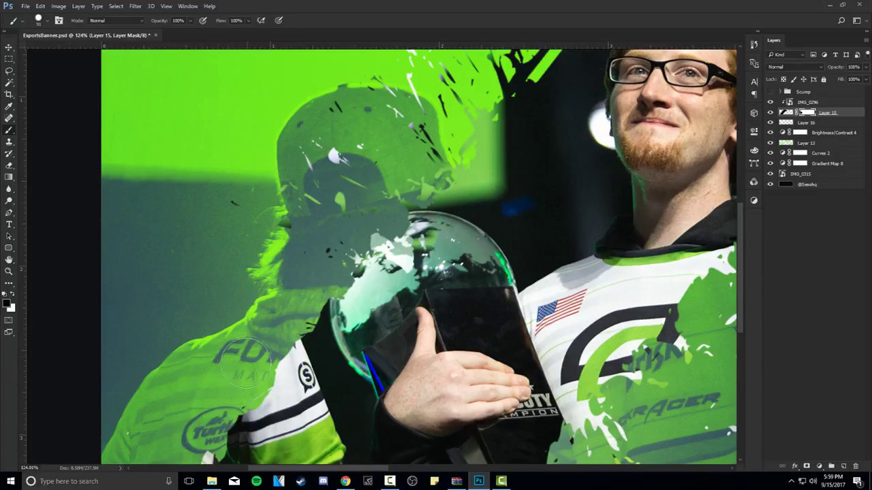
{"action": "key", "text": "ctrl+z"}
{"action": "mouse_move", "coordinate": [91, 321]}
{"action": "left_mouse_down"}
{"action": "mouse_move", "coordinate": [101, 343]}
{"action": "mouse_move", "coordinate": [133, 364]}
{"action": "mouse_move", "coordinate": [155, 396]}
{"action": "mouse_move", "coordinate": [217, 396]}
{"action": "mouse_move", "coordinate": [203, 428]}
{"action": "mouse_move", "coordinate": [225, 392]}
{"action": "left_mouse_up"}
{"action": "scroll", "coordinate": [317, 320], "scroll_direction": "down", "scroll_amount": 11}
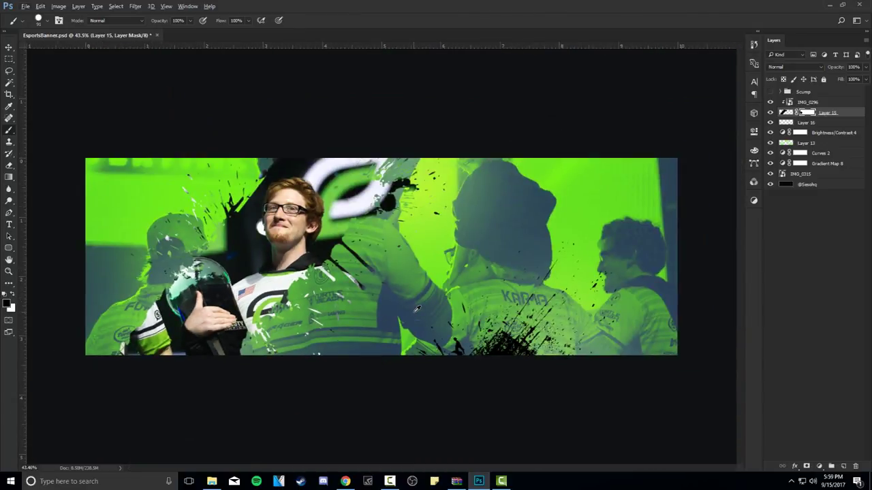
Mask out the dark and white streaks beside the Chipotle logo on the centre player's jersey.
{"action": "scroll", "coordinate": [320, 286], "scroll_direction": "up", "scroll_amount": 5}
{"action": "mouse_move", "coordinate": [429, 283]}
{"action": "left_mouse_down"}
{"action": "mouse_move", "coordinate": [443, 299]}
{"action": "mouse_move", "coordinate": [402, 245]}
{"action": "mouse_move", "coordinate": [408, 211]}
{"action": "mouse_move", "coordinate": [388, 194]}
{"action": "mouse_move", "coordinate": [398, 182]}
{"action": "mouse_move", "coordinate": [378, 195]}
{"action": "mouse_move", "coordinate": [361, 227]}
{"action": "mouse_move", "coordinate": [368, 229]}
{"action": "mouse_move", "coordinate": [350, 217]}
{"action": "mouse_move", "coordinate": [361, 251]}
{"action": "mouse_move", "coordinate": [339, 244]}
{"action": "mouse_move", "coordinate": [341, 251]}
{"action": "left_mouse_up"}
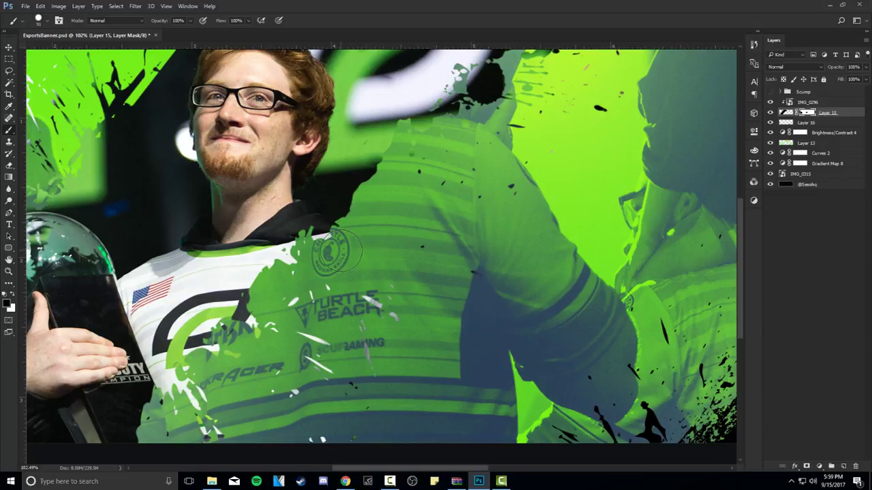
{"action": "scroll", "coordinate": [412, 246], "scroll_direction": "down", "scroll_amount": 2}
{"action": "scroll", "coordinate": [413, 246], "scroll_direction": "down", "scroll_amount": 2}
{"action": "scroll", "coordinate": [533, 154], "scroll_direction": "up", "scroll_amount": 2}
{"action": "scroll", "coordinate": [533, 153], "scroll_direction": "up", "scroll_amount": 2}
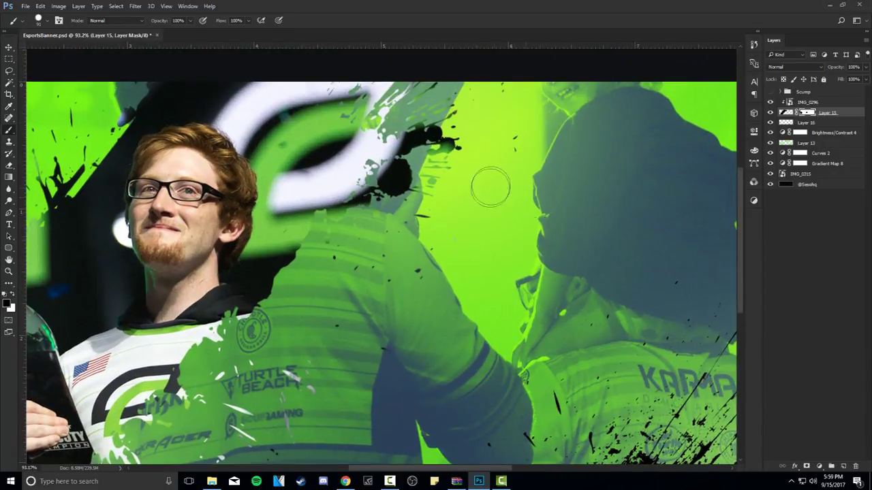
Mask out the small flecks beneath the black blot beside the OpTic logo, undoing the stroke that removes the blot.
{"action": "mouse_move", "coordinate": [430, 178]}
{"action": "left_mouse_down"}
{"action": "mouse_move", "coordinate": [404, 197]}
{"action": "mouse_move", "coordinate": [398, 189]}
{"action": "mouse_move", "coordinate": [408, 178]}
{"action": "mouse_move", "coordinate": [394, 179]}
{"action": "mouse_move", "coordinate": [409, 175]}
{"action": "mouse_move", "coordinate": [403, 193]}
{"action": "left_mouse_up"}
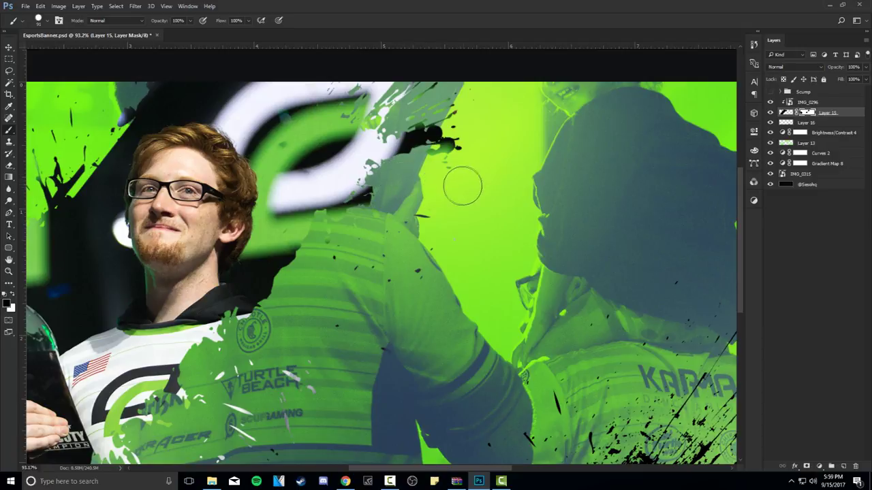
{"action": "key", "text": "ctrl+z"}
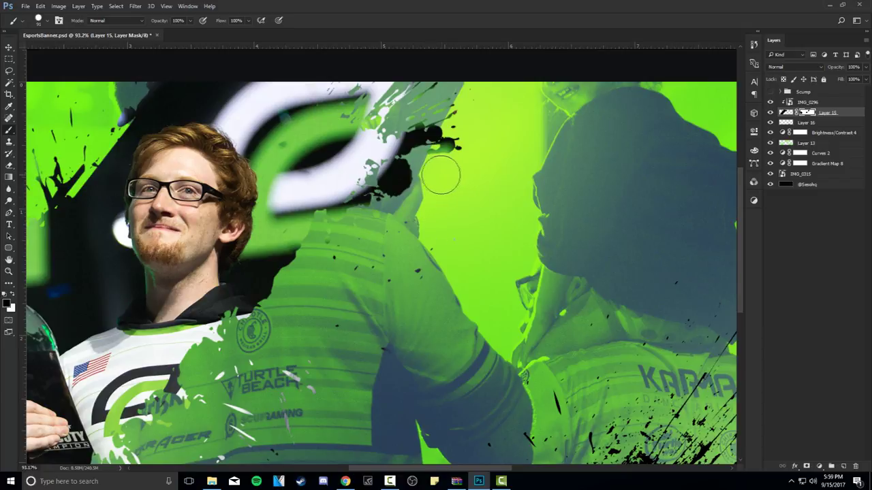
{"action": "scroll", "coordinate": [441, 191], "scroll_direction": "up", "scroll_amount": 3}
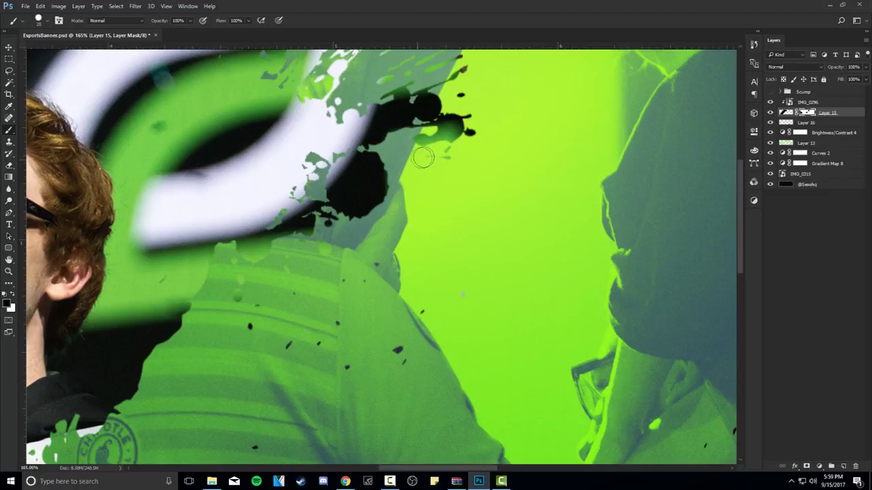
{"action": "scroll", "coordinate": [504, 176], "scroll_direction": "down", "scroll_amount": 3}
{"action": "scroll", "coordinate": [503, 176], "scroll_direction": "down", "scroll_amount": 2}
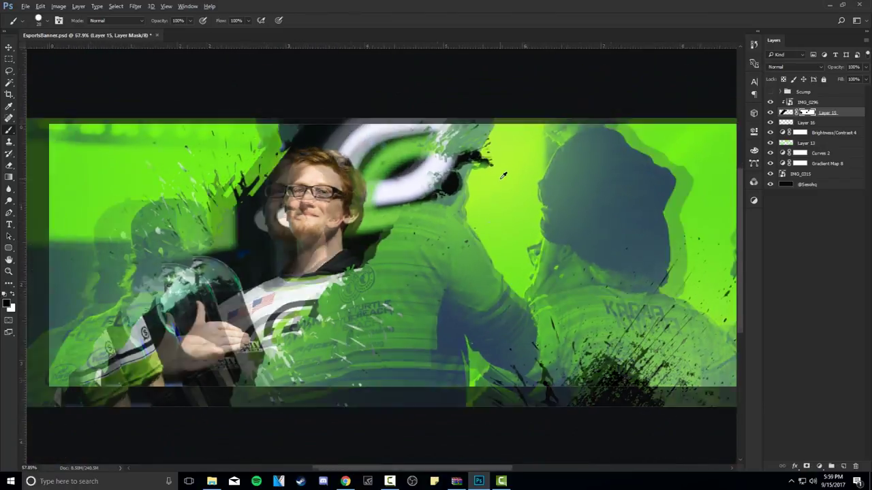
Mask out the stray flecks over the centre jersey and the white specks over and above the capped player.
{"action": "right_click", "coordinate": [369, 303], "text": "alt"}
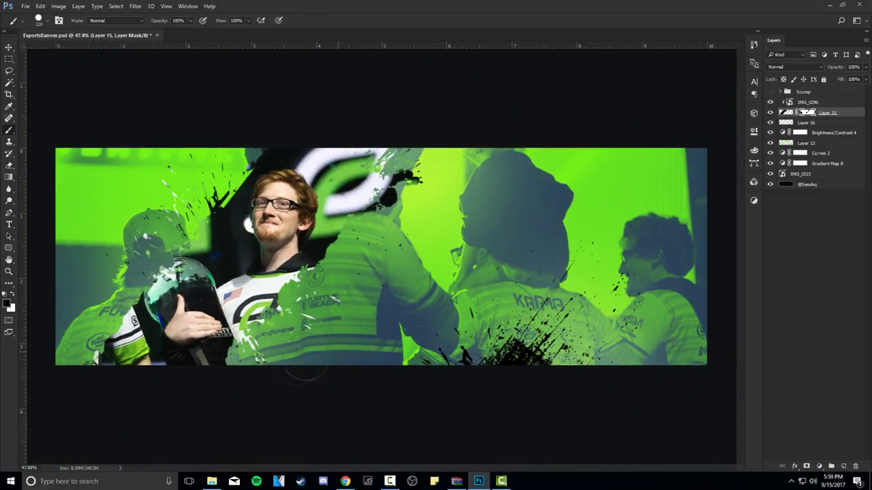
{"action": "left_click_drag", "start_coordinate": [348, 310], "coordinate": [406, 246]}
{"action": "scroll", "coordinate": [156, 178], "scroll_direction": "up", "scroll_amount": 3}
{"action": "right_click", "coordinate": [238, 162], "text": "alt"}
{"action": "left_click_drag", "start_coordinate": [282, 131], "coordinate": [306, 146]}
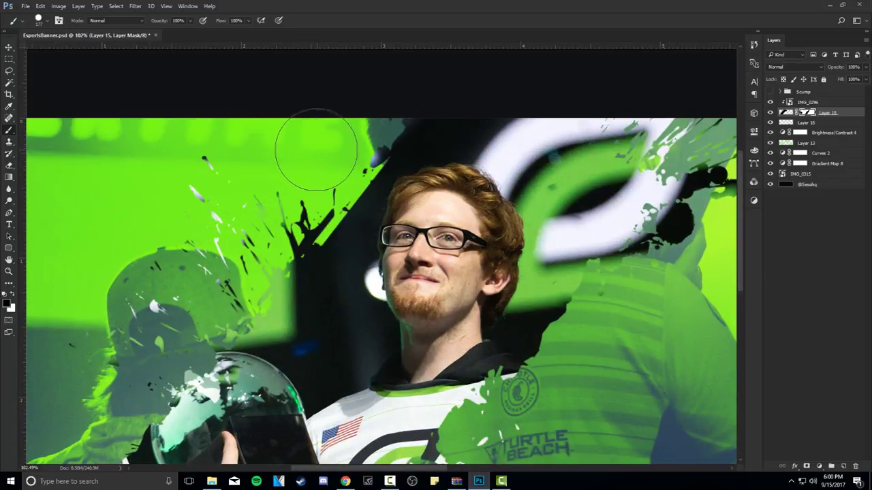
{"action": "right_click", "coordinate": [289, 154], "text": "alt"}
{"action": "mouse_move", "coordinate": [218, 158]}
{"action": "left_mouse_down"}
{"action": "mouse_move", "coordinate": [197, 187]}
{"action": "mouse_move", "coordinate": [209, 227]}
{"action": "mouse_move", "coordinate": [140, 252]}
{"action": "mouse_move", "coordinate": [85, 317]}
{"action": "mouse_move", "coordinate": [113, 355]}
{"action": "mouse_move", "coordinate": [182, 296]}
{"action": "mouse_move", "coordinate": [156, 326]}
{"action": "mouse_move", "coordinate": [163, 290]}
{"action": "mouse_move", "coordinate": [197, 273]}
{"action": "mouse_move", "coordinate": [205, 243]}
{"action": "left_mouse_up"}
{"action": "right_click", "coordinate": [196, 173], "text": "alt"}
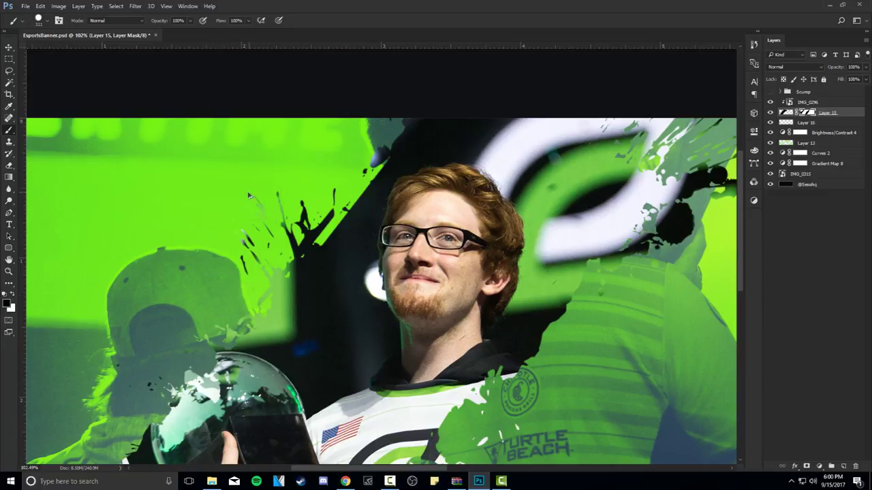
{"action": "scroll", "coordinate": [276, 188], "scroll_direction": "down", "scroll_amount": 4}
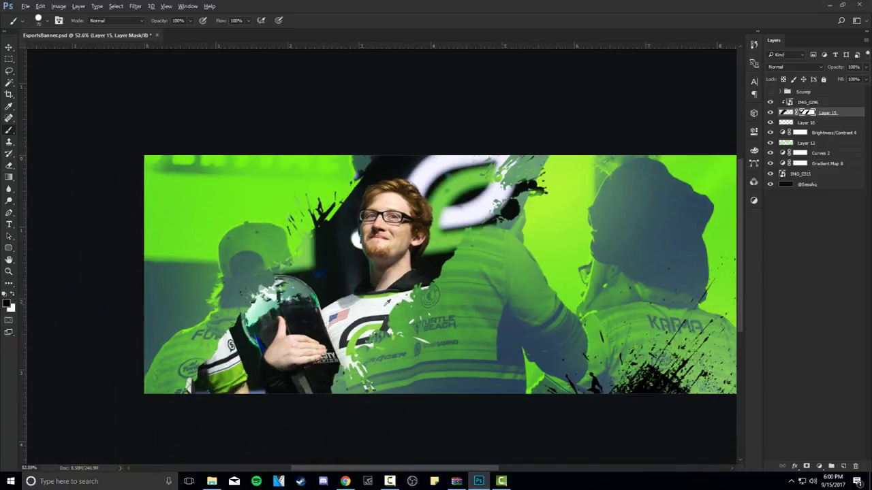
{"action": "scroll", "coordinate": [383, 300], "scroll_direction": "down", "scroll_amount": 1}
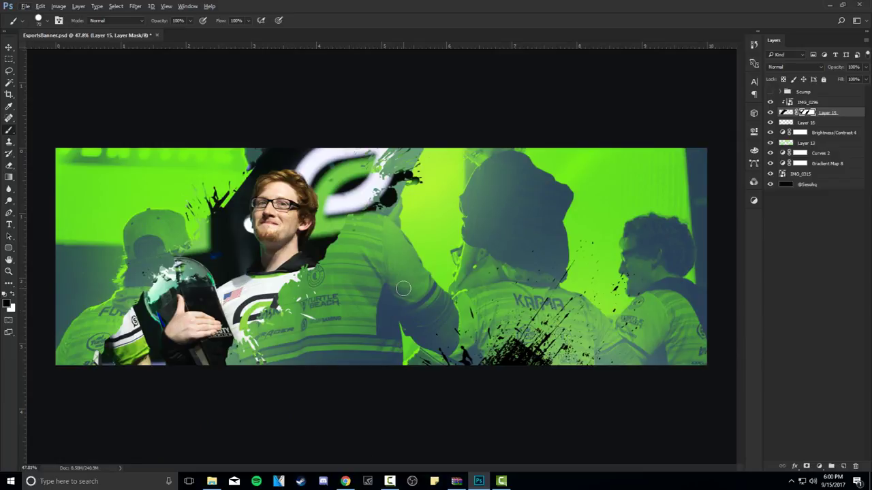
{"action": "key", "text": "v"}
{"action": "key", "text": "alt+v"}
{"action": "left_click", "coordinate": [356, 306], "text": "ctrl"}
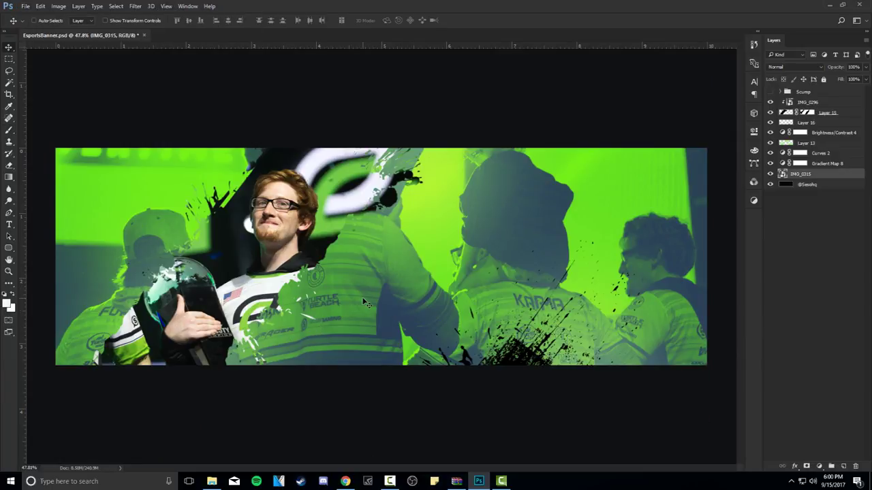
{"action": "key", "text": "b"}
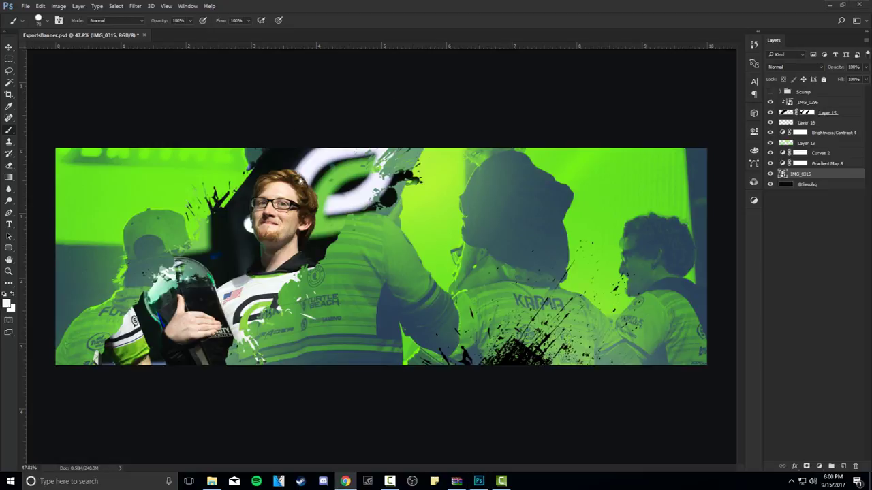
{"action": "key", "text": "v"}
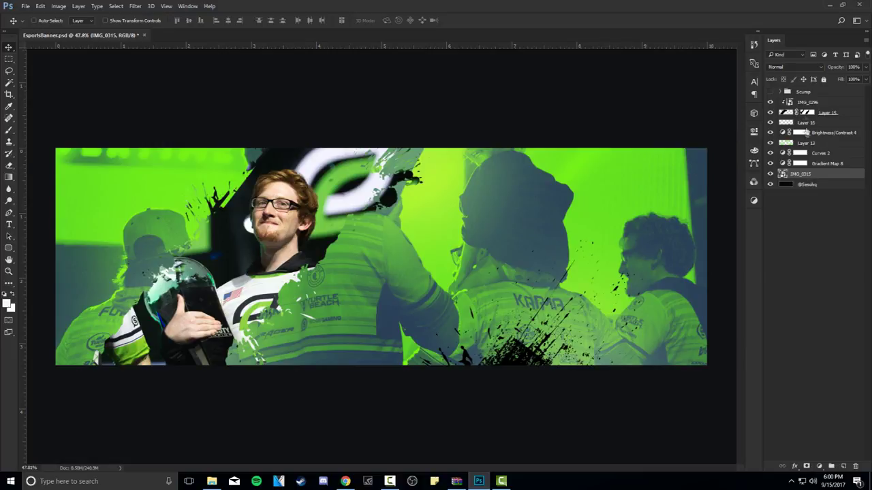
Give Layer 15 a red color label and rename it Black splat.
{"action": "left_click", "coordinate": [771, 111]}
{"action": "left_click", "coordinate": [770, 112]}
{"action": "left_click", "coordinate": [780, 122]}
{"action": "left_click", "coordinate": [770, 112]}
{"action": "left_click", "coordinate": [770, 112]}
{"action": "right_click", "coordinate": [772, 112]}
{"action": "left_click", "coordinate": [776, 150]}
{"action": "double_click", "coordinate": [827, 112]}
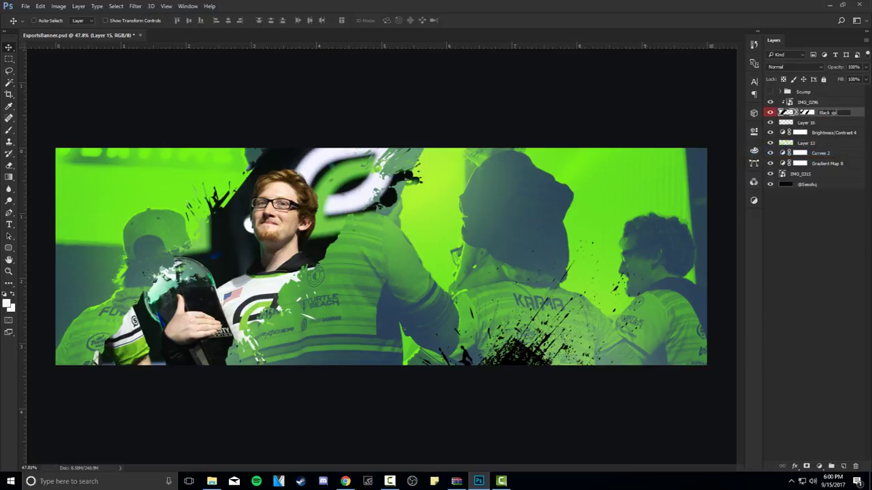
{"action": "type", "text": "Black splat"}
{"action": "key", "text": "Return"}
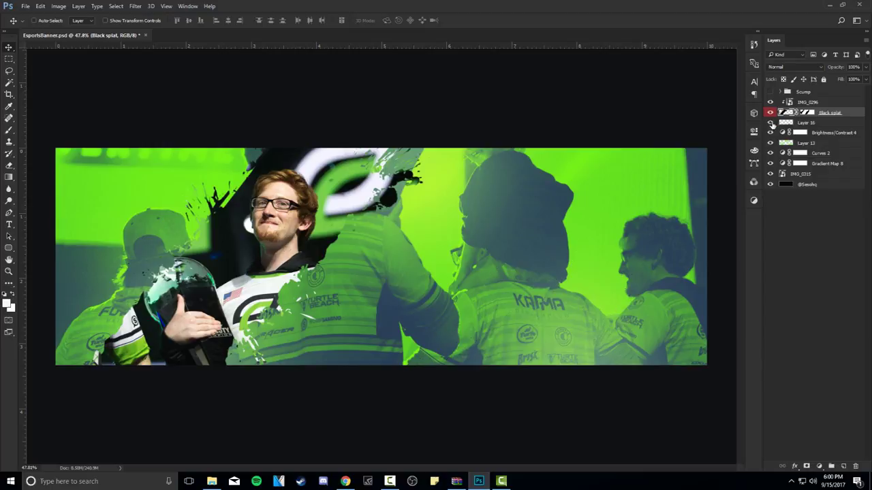
Rename Layer 16 as splat and Layer 13 as Lighting.
{"action": "double_click", "coordinate": [807, 123]}
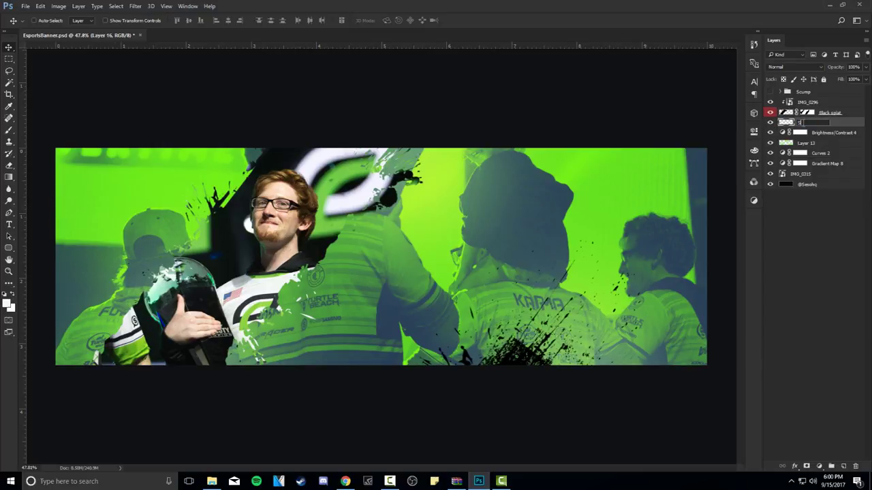
{"action": "key", "text": "Return"}
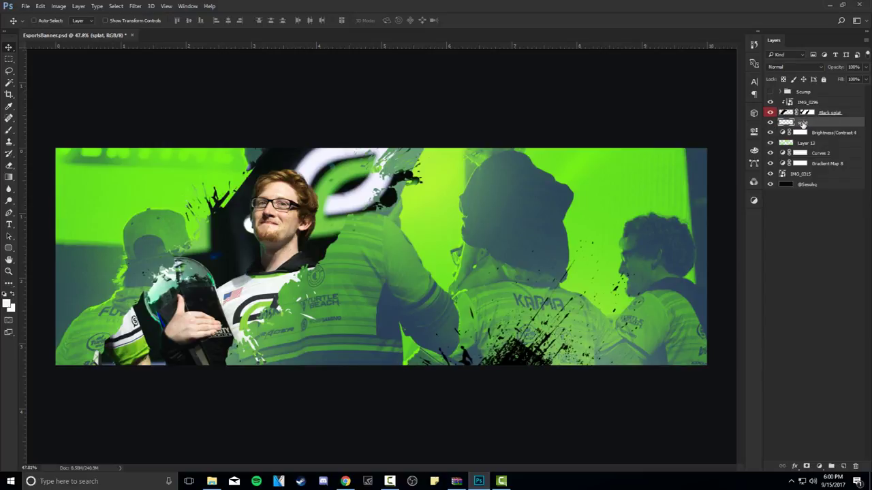
{"action": "double_click", "coordinate": [801, 143]}
{"action": "type", "text": "Lighting"}
{"action": "key", "text": "Return"}
Rename the IMG_0315 layer as Main background picture and the IMG_0296 layer as Scump pic.
{"action": "double_click", "coordinate": [801, 174]}
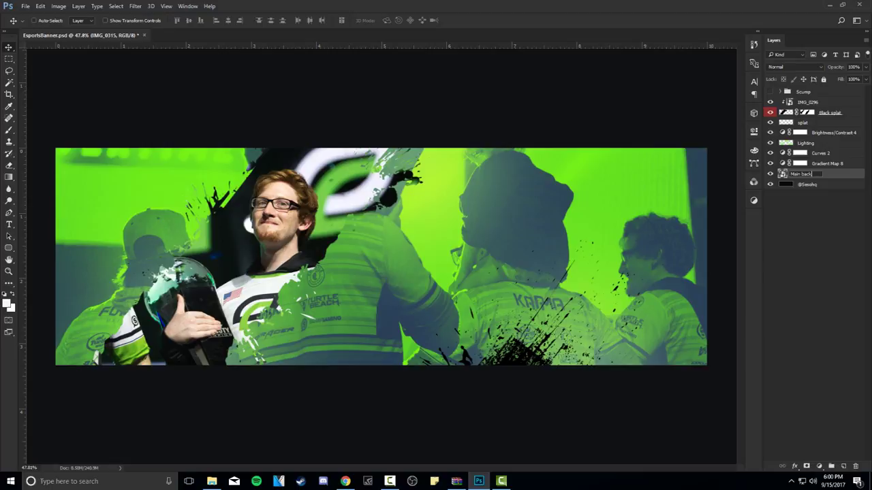
{"action": "type", "text": "Main background picture"}
{"action": "key", "text": "Return"}
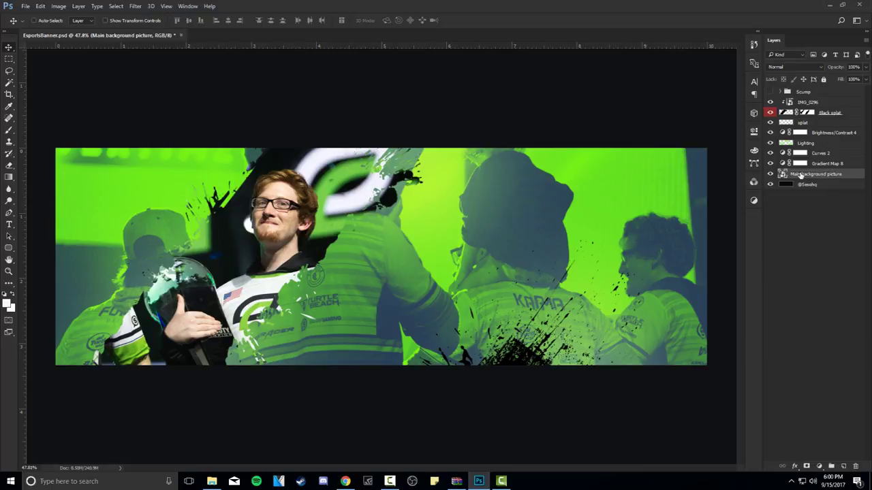
{"action": "double_click", "coordinate": [808, 102]}
{"action": "type", "text": "Scump pic"}
{"action": "key", "text": "Return"}
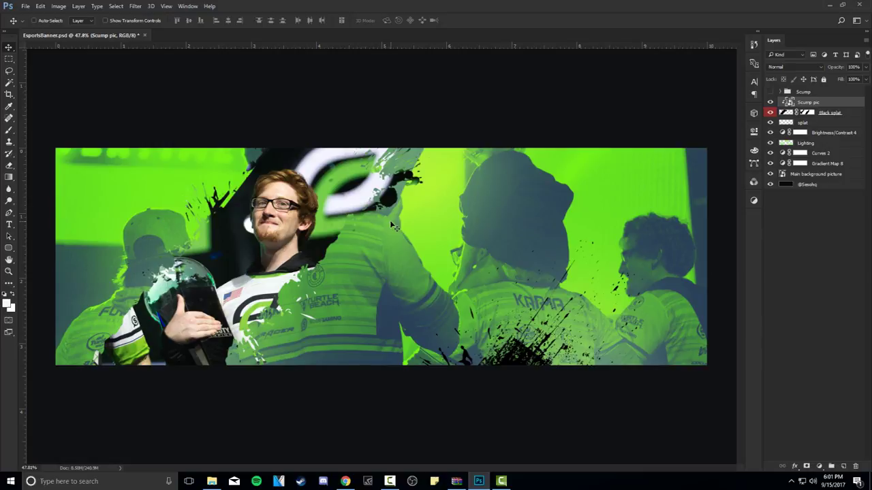
Add a new layer above splat and draw a closed Pen path enclosing the banner's lower-left area behind the trophy.
{"action": "left_click", "coordinate": [811, 123]}
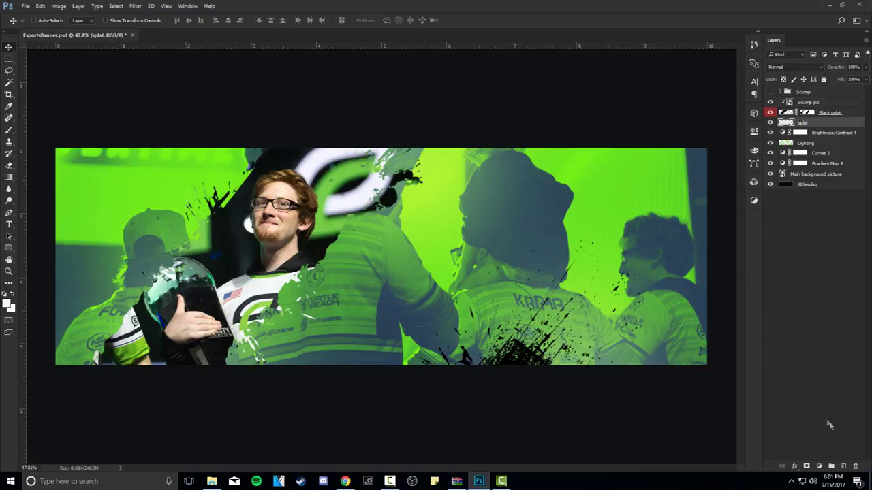
{"action": "left_click", "coordinate": [845, 466]}
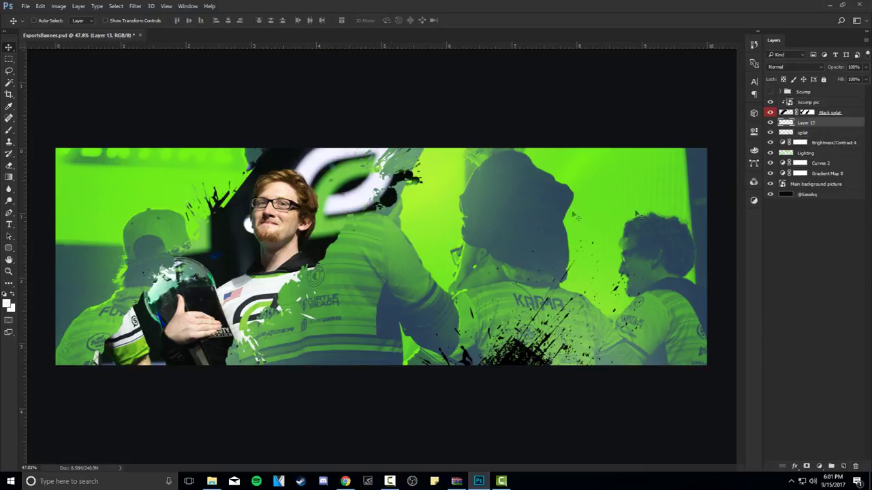
{"action": "key", "text": "p"}
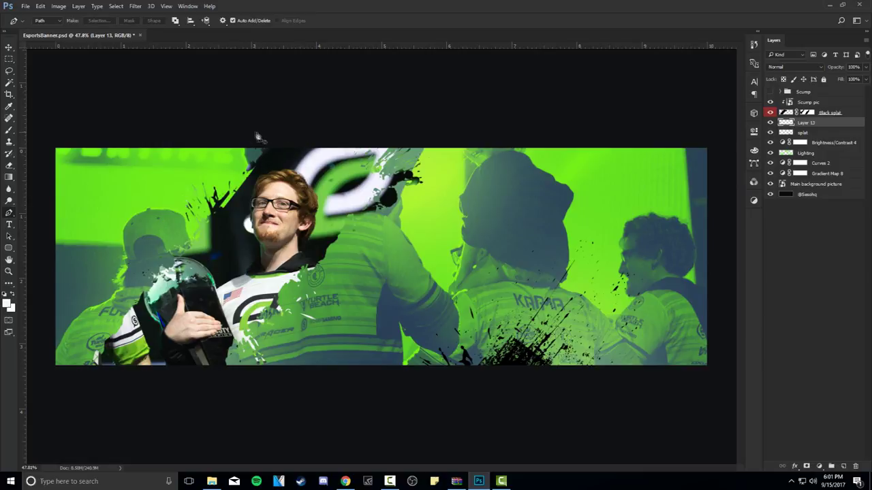
{"action": "left_click", "coordinate": [276, 127]}
{"action": "left_click", "coordinate": [38, 265]}
{"action": "left_click", "coordinate": [45, 388]}
{"action": "left_click_drag", "start_coordinate": [120, 403], "coordinate": [152, 388]}
{"action": "left_click", "coordinate": [166, 374]}
{"action": "left_click", "coordinate": [275, 126]}
Try filling the path with white on the new layer and deleting the path.
{"action": "right_click", "coordinate": [342, 212]}
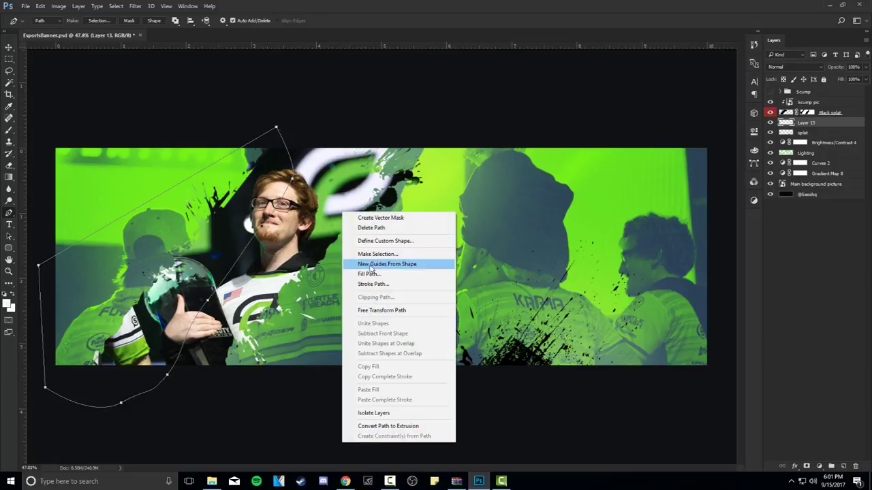
{"action": "left_click", "coordinate": [368, 274]}
{"action": "left_click", "coordinate": [442, 134]}
{"action": "left_click", "coordinate": [429, 156]}
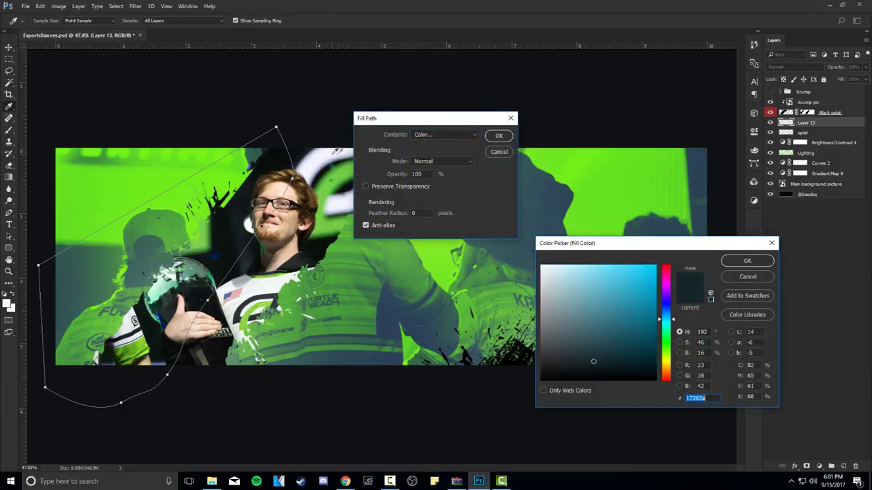
{"action": "left_click", "coordinate": [333, 154]}
{"action": "left_click_drag", "start_coordinate": [615, 309], "coordinate": [516, 239]}
{"action": "left_click", "coordinate": [732, 265]}
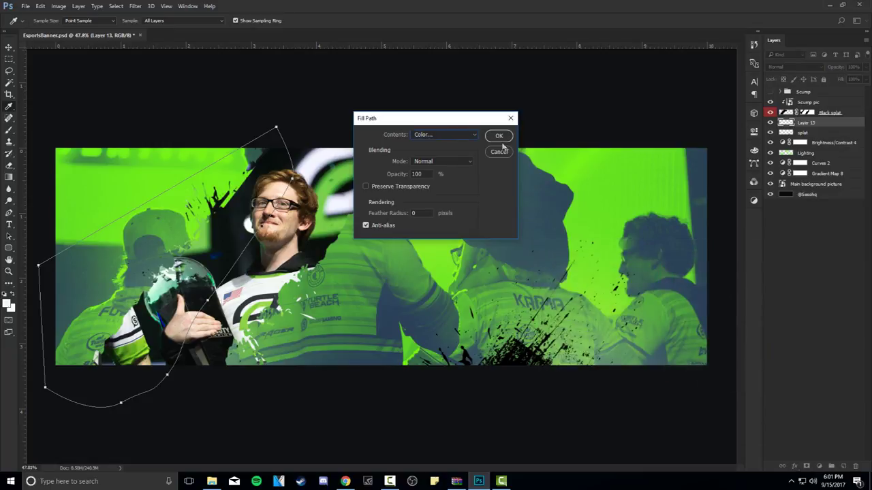
{"action": "left_click", "coordinate": [498, 136]}
{"action": "right_click", "coordinate": [470, 207]}
{"action": "left_click", "coordinate": [504, 225]}
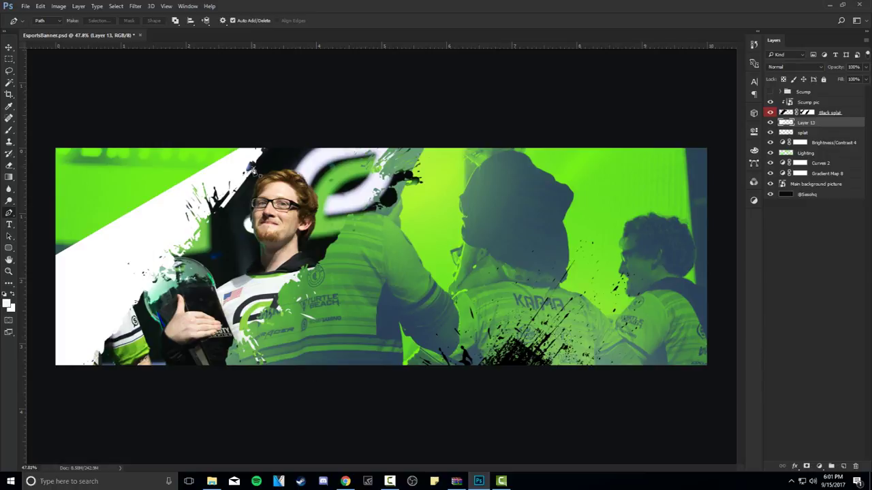
{"action": "key", "text": "ctrl+alt+z"}
{"action": "key", "text": "ctrl+alt+z"}
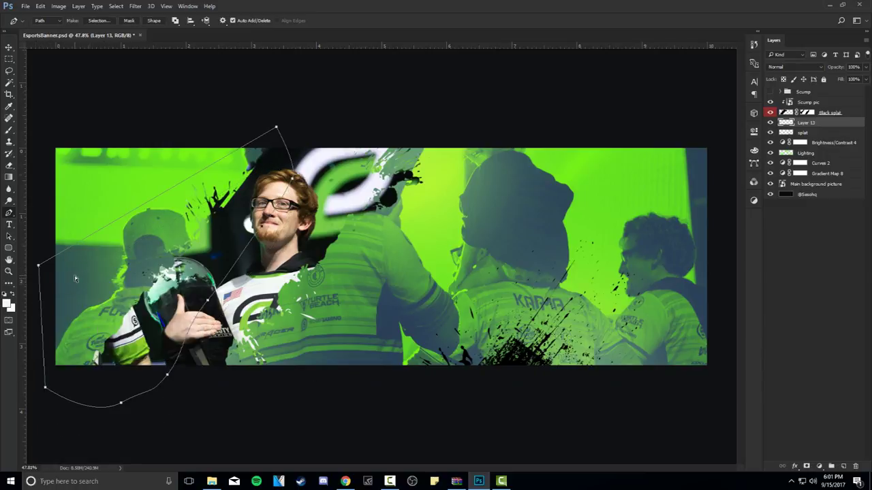
Shift the path's left anchor outward and down, fill the path with white on Layer 13, and delete the path.
{"action": "left_click_drag", "start_coordinate": [39, 267], "coordinate": [30, 310]}
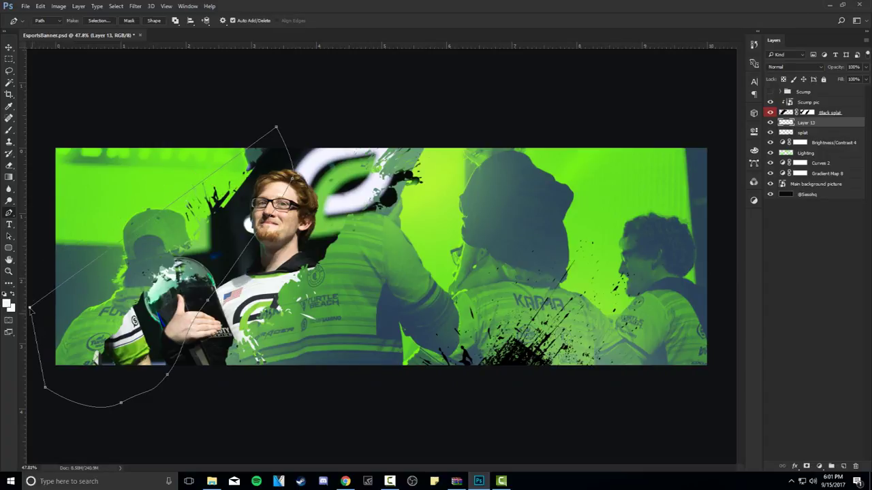
{"action": "right_click", "coordinate": [181, 36]}
{"action": "left_click", "coordinate": [204, 98]}
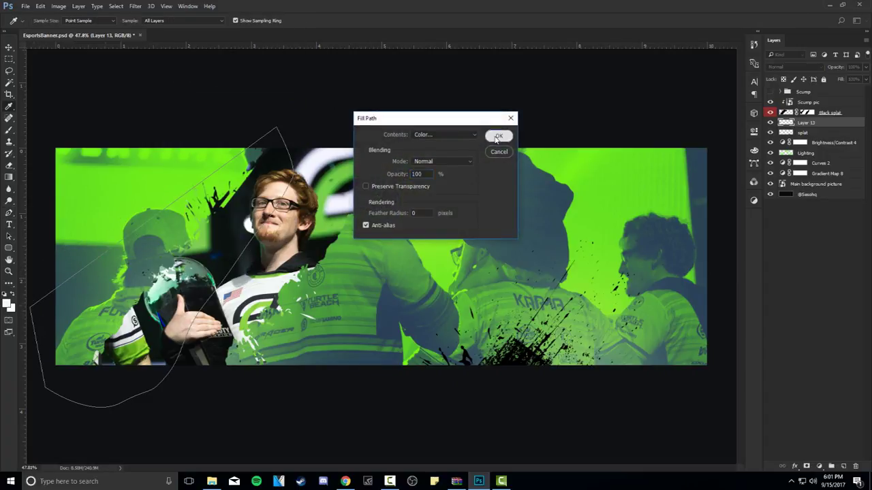
{"action": "left_click", "coordinate": [499, 137]}
{"action": "right_click", "coordinate": [400, 195]}
{"action": "left_click", "coordinate": [429, 210]}
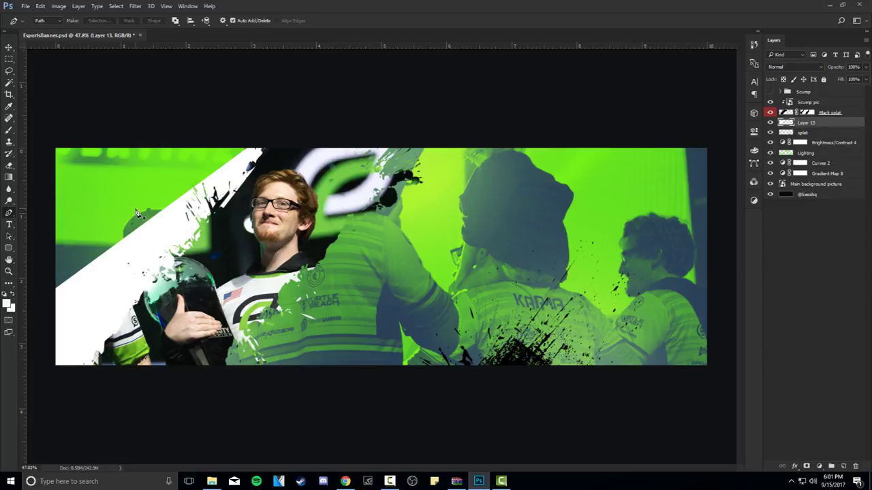
Move the splat layer slightly right and down along the banner's lower edge.
{"action": "key", "text": "v"}
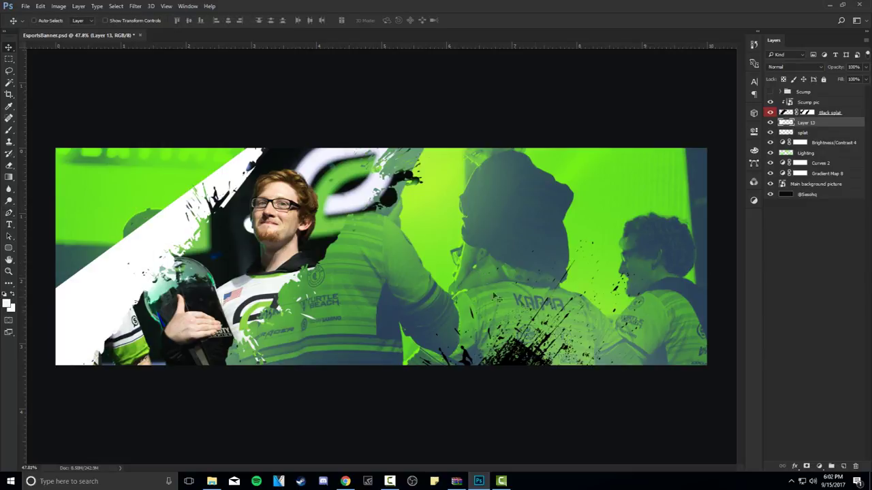
{"action": "left_click", "coordinate": [810, 134]}
{"action": "left_click_drag", "start_coordinate": [508, 269], "coordinate": [522, 275]}
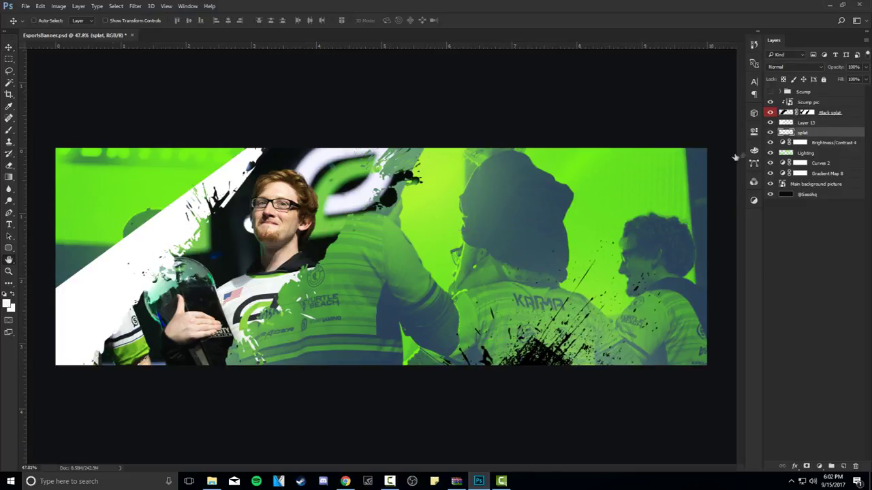
Add a Color Overlay to the splat layer using the dark blue sampled from the background player's jersey.
{"action": "double_click", "coordinate": [838, 133]}
{"action": "left_click_drag", "start_coordinate": [478, 221], "coordinate": [546, 65]}
{"action": "left_click", "coordinate": [513, 190]}
{"action": "left_click", "coordinate": [704, 96]}
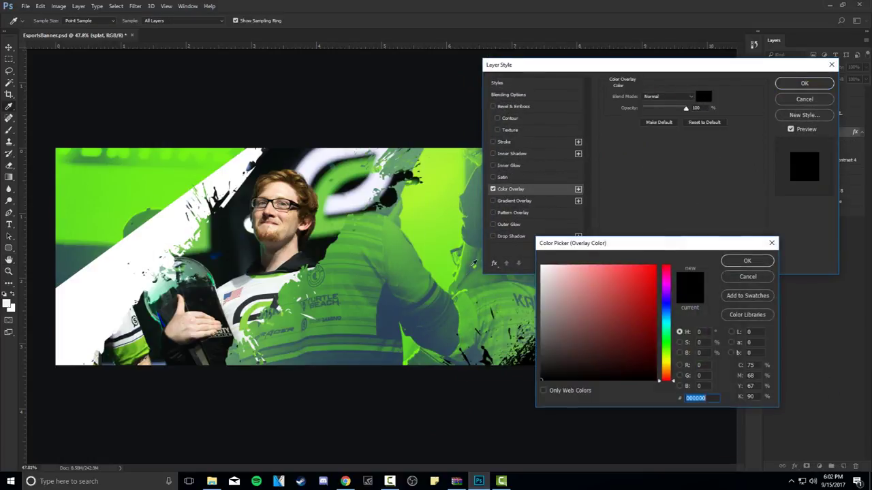
{"action": "left_click_drag", "start_coordinate": [568, 247], "coordinate": [623, 281]}
{"action": "left_click", "coordinate": [423, 315]}
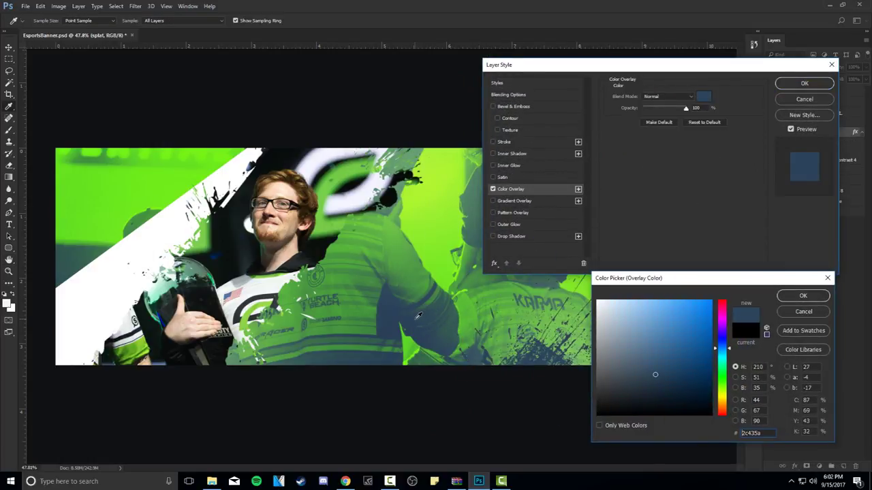
{"action": "left_click_drag", "start_coordinate": [442, 310], "coordinate": [411, 314]}
{"action": "left_click", "coordinate": [803, 296]}
{"action": "left_click", "coordinate": [805, 83]}
Duplicate the splat layer, then rotate and position the copy at the banner's upper edge beside the hooded player.
{"action": "key", "text": "v"}
{"action": "left_click_drag", "start_coordinate": [561, 310], "coordinate": [448, 72]}
{"action": "key", "text": "ctrl+t"}
{"action": "left_click_drag", "start_coordinate": [688, 248], "coordinate": [126, 289]}
{"action": "left_click_drag", "start_coordinate": [354, 225], "coordinate": [466, 217]}
{"action": "left_click_drag", "start_coordinate": [594, 312], "coordinate": [488, 351]}
{"action": "left_click_drag", "start_coordinate": [413, 231], "coordinate": [420, 225]}
{"action": "left_click_drag", "start_coordinate": [477, 250], "coordinate": [472, 256]}
{"action": "key", "text": "Return"}
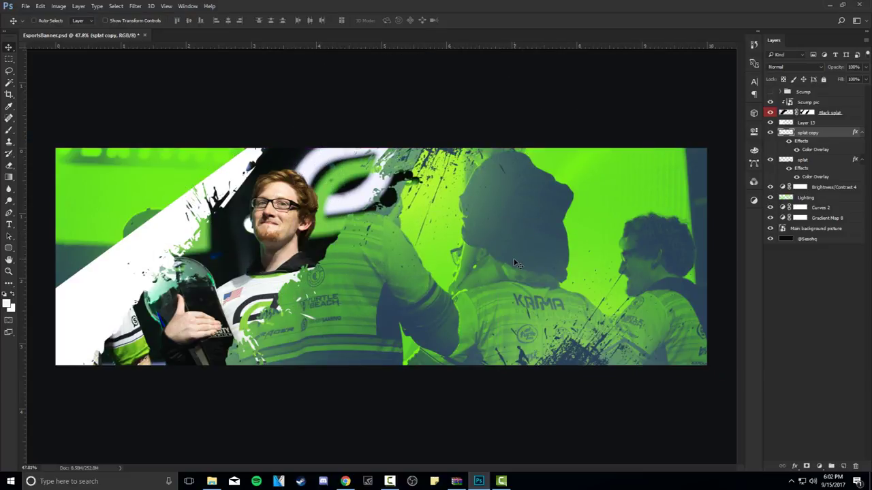
Try the Overlay blend mode on the original splat layer with its Color Overlay hidden.
{"action": "left_click", "coordinate": [810, 163]}
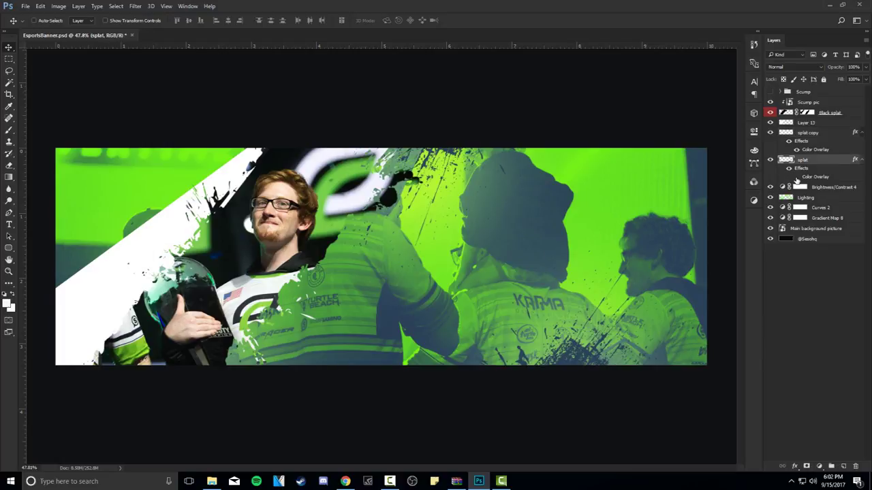
{"action": "left_click", "coordinate": [796, 177]}
{"action": "left_click", "coordinate": [794, 67]}
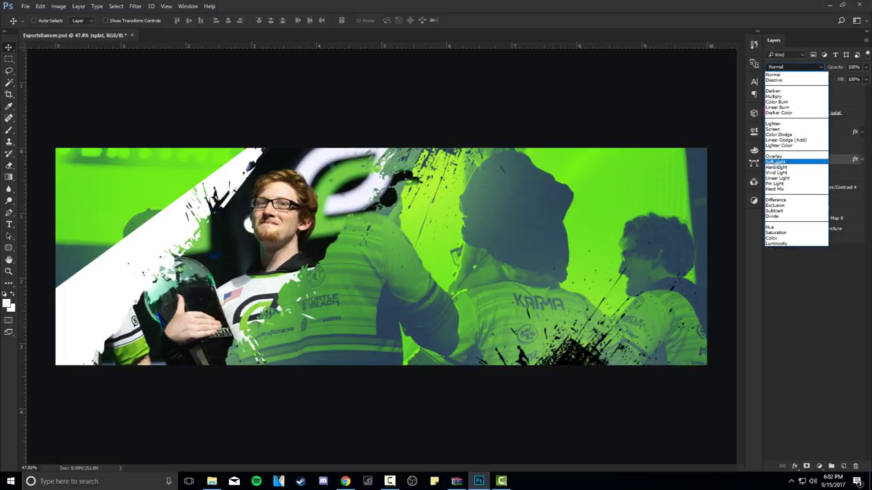
{"action": "left_click", "coordinate": [797, 164]}
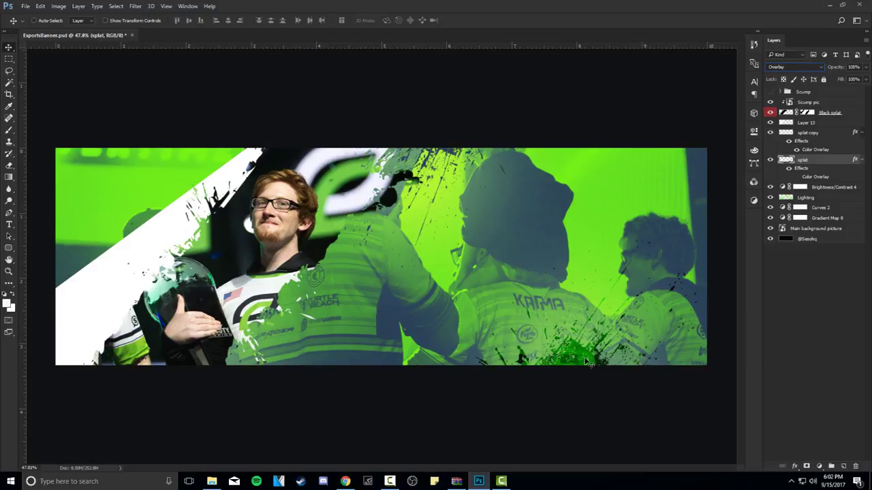
{"action": "left_click", "coordinate": [793, 67]}
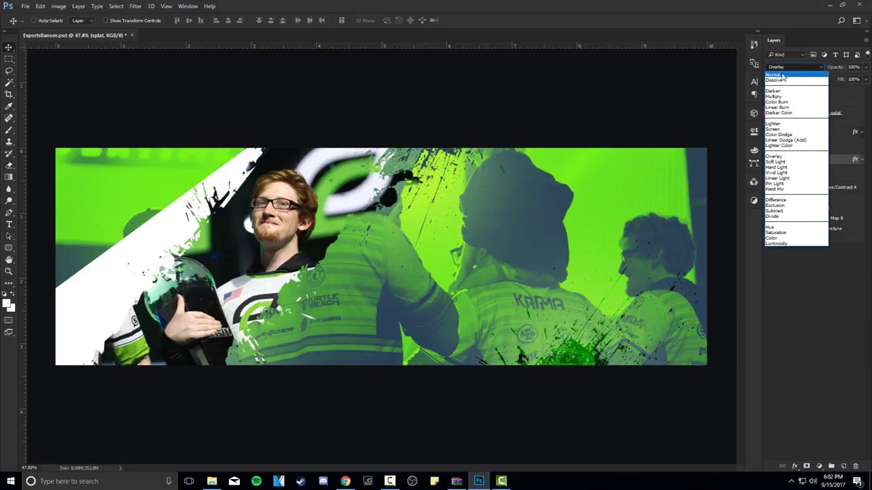
{"action": "left_click", "coordinate": [783, 69]}
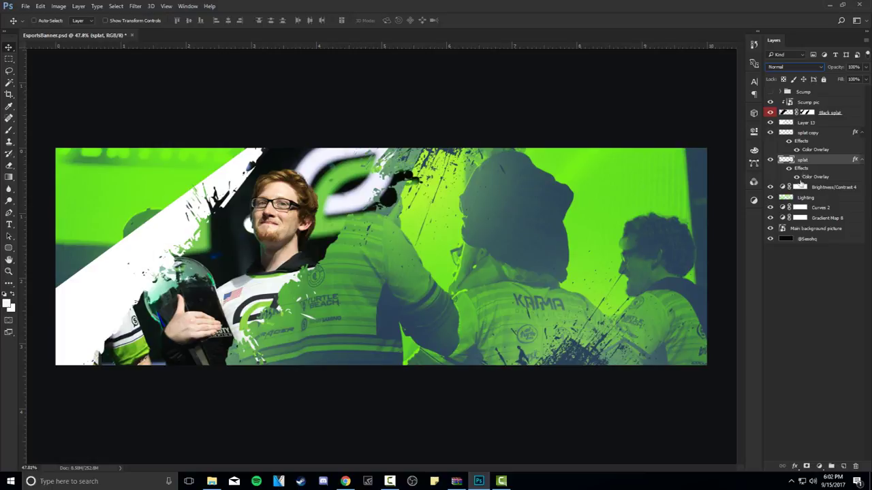
Collapse the effects of splat and splat copy, and add a new layer directly above Brightness/Contrast 4.
{"action": "left_click", "coordinate": [859, 160]}
{"action": "left_click", "coordinate": [861, 132]}
{"action": "left_click", "coordinate": [817, 154]}
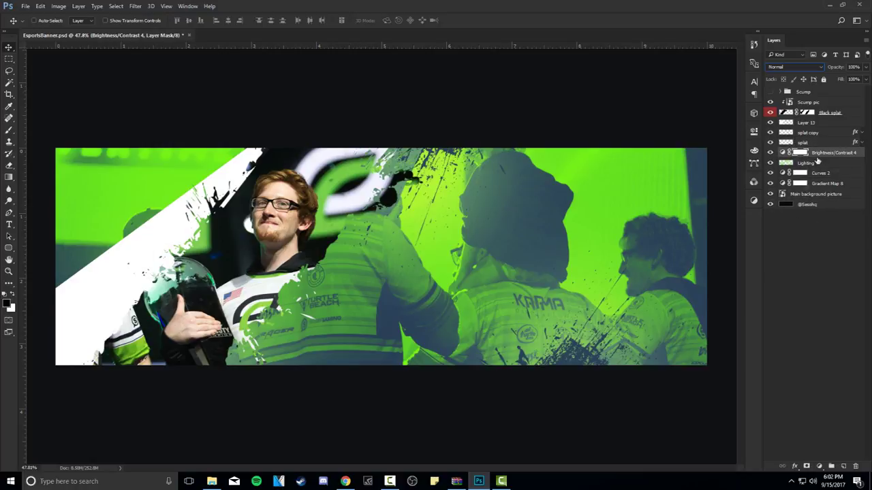
{"action": "left_click", "coordinate": [843, 466]}
Choose a large tech-circle stock brush with concentric rings for the Brush tool.
{"action": "key", "text": "b"}
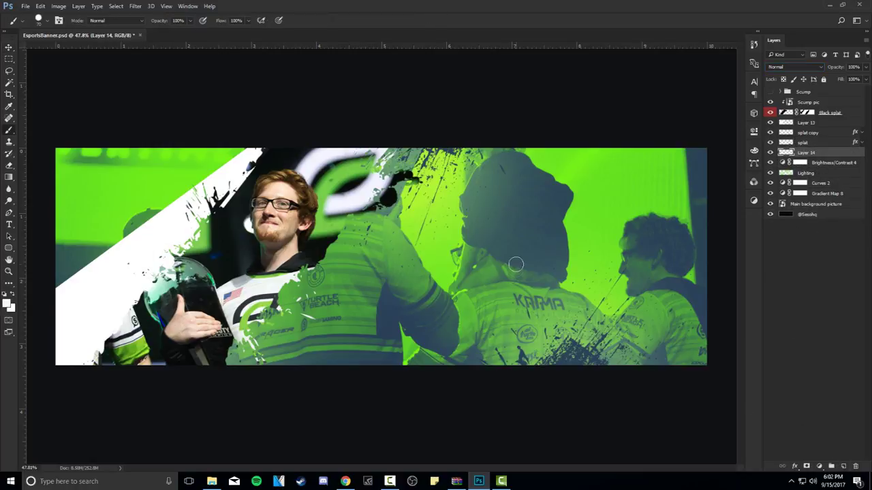
{"action": "right_click", "coordinate": [498, 252]}
{"action": "scroll", "coordinate": [603, 371], "scroll_direction": "down", "scroll_amount": 3}
{"action": "left_click", "coordinate": [603, 381]}
{"action": "left_click", "coordinate": [617, 380]}
{"action": "key", "text": "Return"}
{"action": "right_click", "coordinate": [498, 265]}
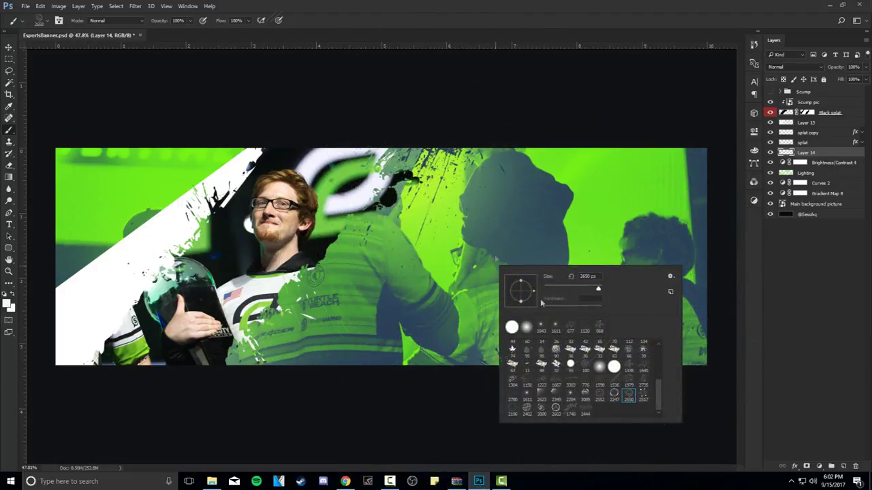
{"action": "left_click", "coordinate": [542, 400]}
{"action": "left_click", "coordinate": [600, 394]}
{"action": "left_click", "coordinate": [614, 395]}
Resize the brush, stamp one white tech circle around the hooded player on Layer 14, and nudge it into place.
{"action": "left_click_drag", "start_coordinate": [505, 246], "coordinate": [451, 245]}
{"action": "mouse_move", "coordinate": [499, 279]}
{"action": "left_mouse_down"}
{"action": "mouse_move", "coordinate": [477, 271]}
{"action": "mouse_move", "coordinate": [502, 259]}
{"action": "left_mouse_up"}
{"action": "left_click", "coordinate": [496, 261]}
{"action": "key", "text": "ctrl+z"}
{"action": "left_click", "coordinate": [596, 262]}
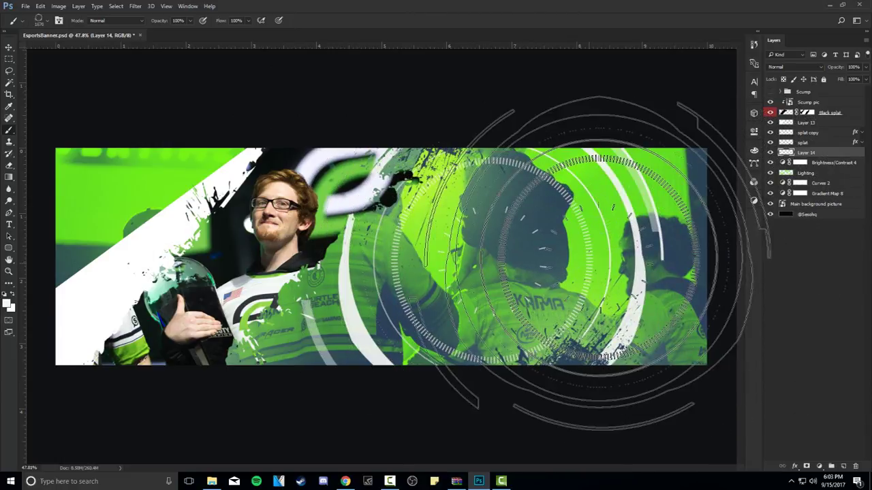
{"action": "key", "text": "ctrl+z"}
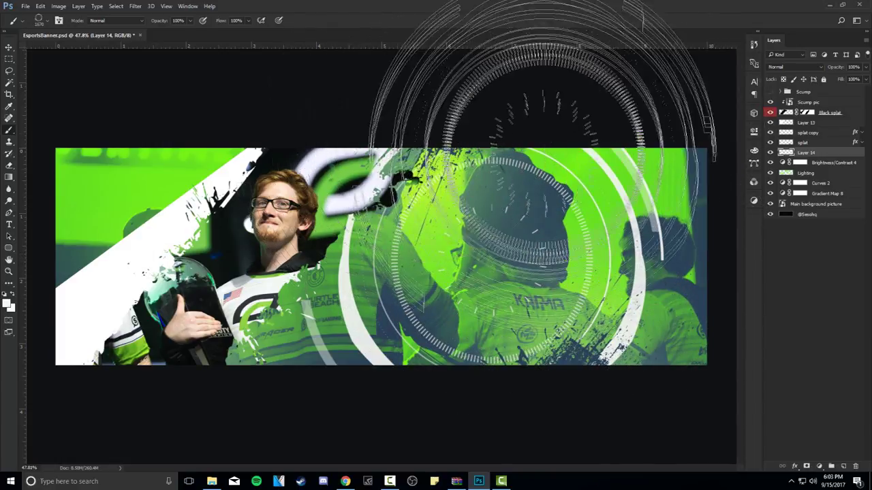
{"action": "left_click", "coordinate": [589, 251]}
{"action": "key", "text": "v"}
{"action": "left_click_drag", "start_coordinate": [664, 250], "coordinate": [518, 256]}
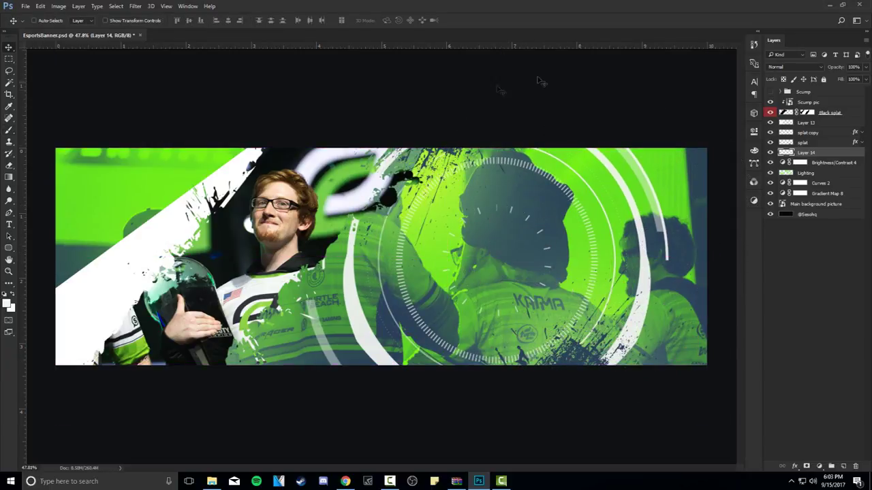
Apply a Color Overlay of dark blue 2b4158, sampled from the jersey, to the tech circle's layer.
{"action": "double_click", "coordinate": [839, 157]}
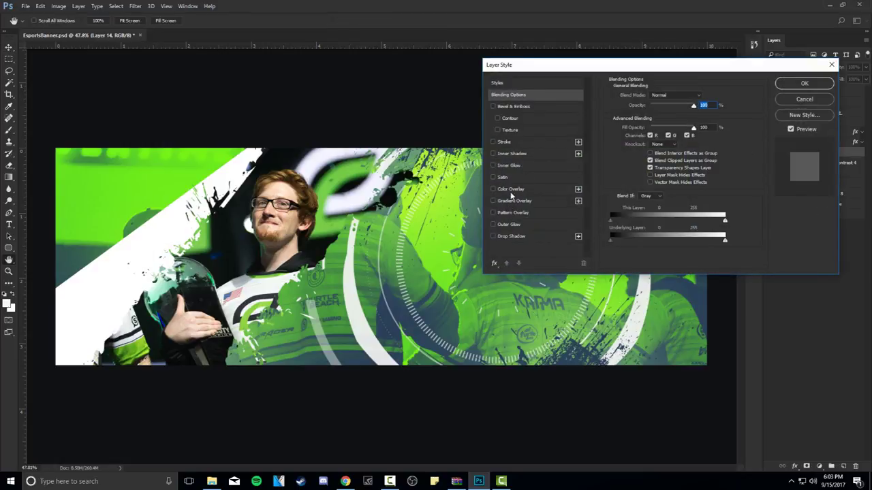
{"action": "left_click", "coordinate": [511, 189]}
{"action": "left_click", "coordinate": [702, 98]}
{"action": "left_click", "coordinate": [430, 254]}
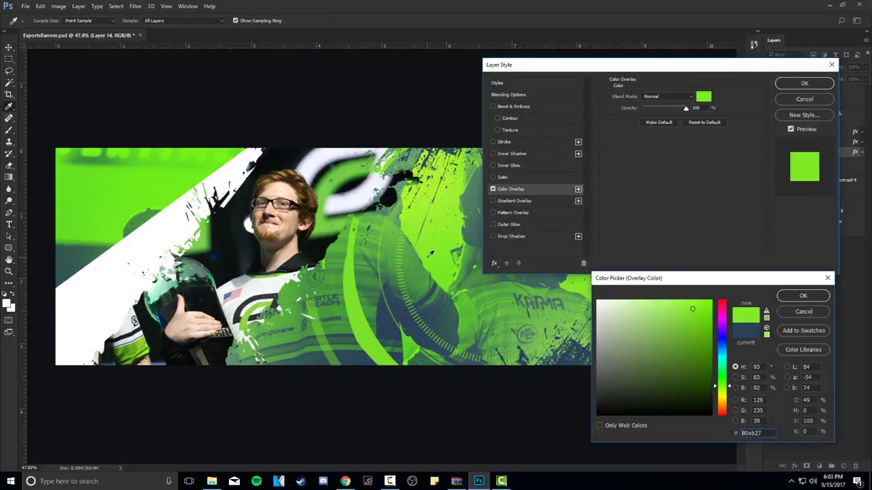
{"action": "left_click", "coordinate": [401, 309]}
{"action": "left_click", "coordinate": [382, 315]}
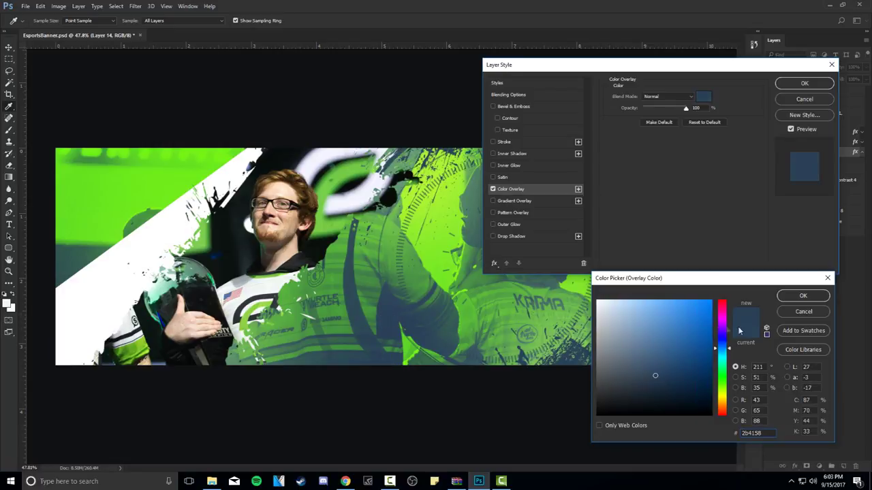
{"action": "left_click", "coordinate": [803, 296]}
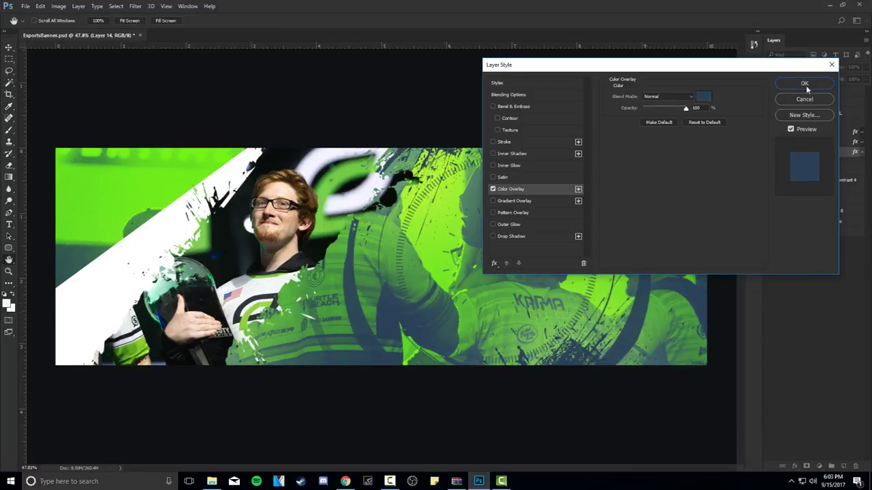
{"action": "left_click", "coordinate": [804, 83]}
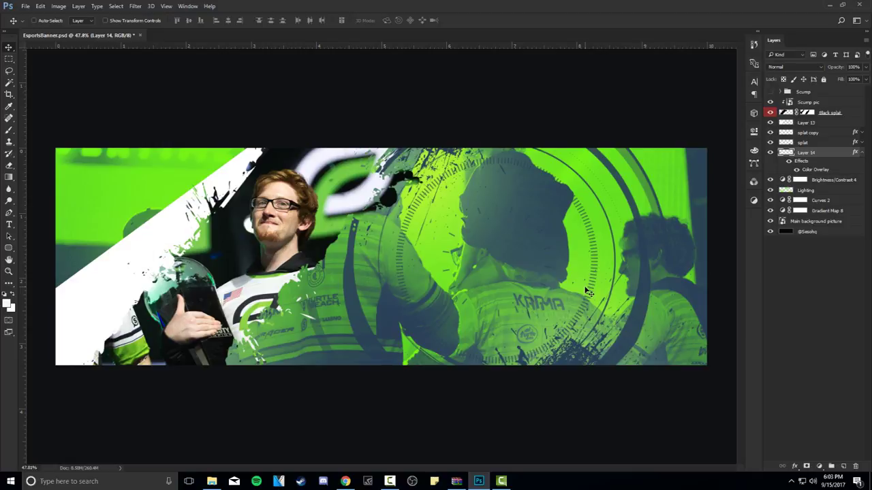
Give the tech circle's layer a green color label and release the clipping mask tried on it.
{"action": "right_click", "coordinate": [821, 158]}
{"action": "left_click", "coordinate": [742, 223]}
{"action": "right_click", "coordinate": [770, 156]}
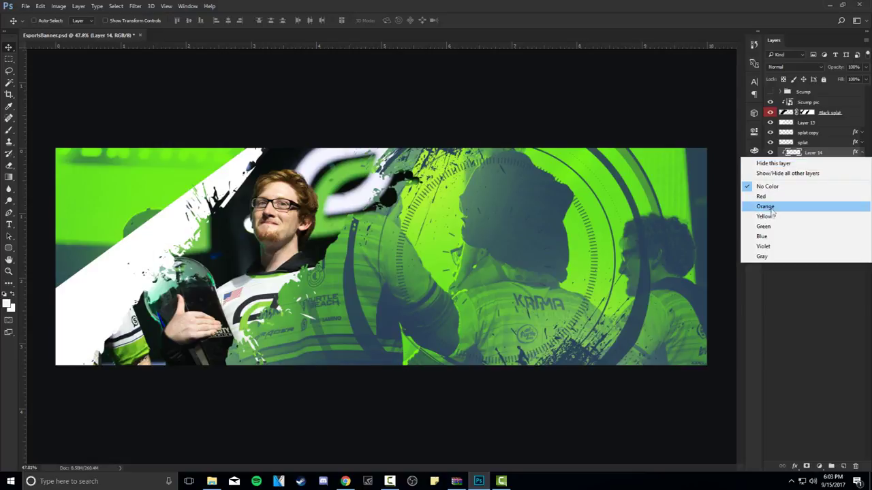
{"action": "left_click", "coordinate": [761, 227]}
{"action": "right_click", "coordinate": [807, 156]}
{"action": "left_click", "coordinate": [717, 224]}
Rasterize the layer style of the tech circle's layer and rename the layer Stock.
{"action": "right_click", "coordinate": [808, 159]}
{"action": "left_click", "coordinate": [714, 190]}
{"action": "double_click", "coordinate": [808, 153]}
{"action": "type", "text": "Stock"}
{"action": "key", "text": "Return"}
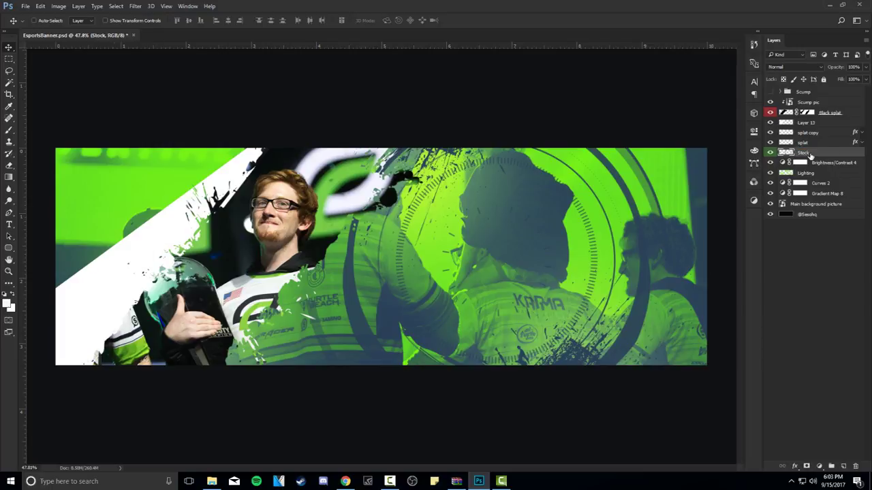
Nudge the Stock circle slightly sideways and add a new layer above it as a clipping mask.
{"action": "left_click_drag", "start_coordinate": [604, 273], "coordinate": [589, 273]}
{"action": "left_click", "coordinate": [843, 465]}
{"action": "right_click", "coordinate": [816, 155]}
{"action": "left_click", "coordinate": [742, 224]}
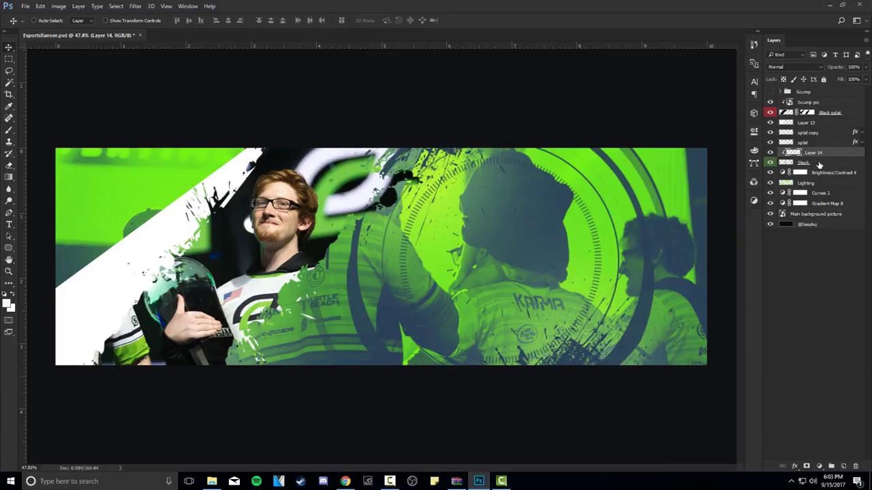
Draw a closed Pen path running diagonally across the tech circle and around the banner's lower-right area.
{"action": "key", "text": "p"}
{"action": "left_click", "coordinate": [690, 152]}
{"action": "left_click", "coordinate": [342, 411]}
{"action": "left_click", "coordinate": [425, 429]}
{"action": "left_click", "coordinate": [582, 419]}
{"action": "left_click", "coordinate": [691, 388]}
{"action": "left_click", "coordinate": [728, 354]}
{"action": "left_click", "coordinate": [689, 153]}
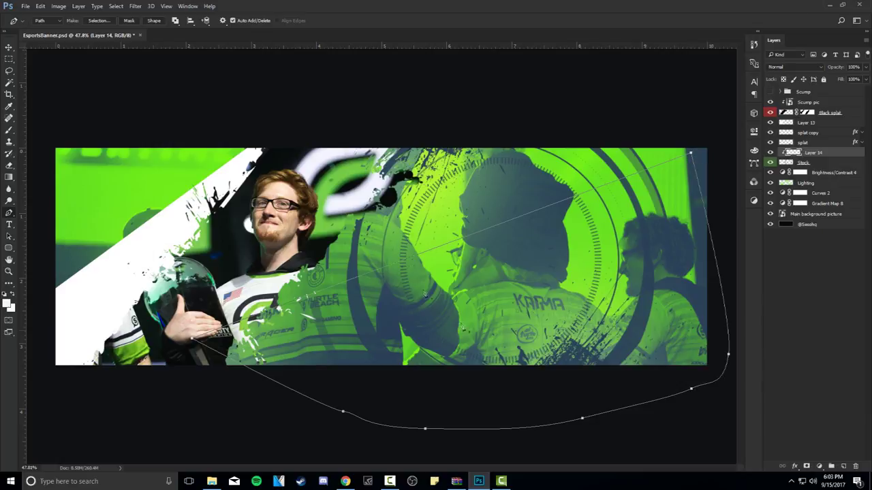
Fill the path with bright green on the clipped layer and delete the path.
{"action": "right_click", "coordinate": [566, 233]}
{"action": "left_click", "coordinate": [587, 294]}
{"action": "left_click", "coordinate": [443, 134]}
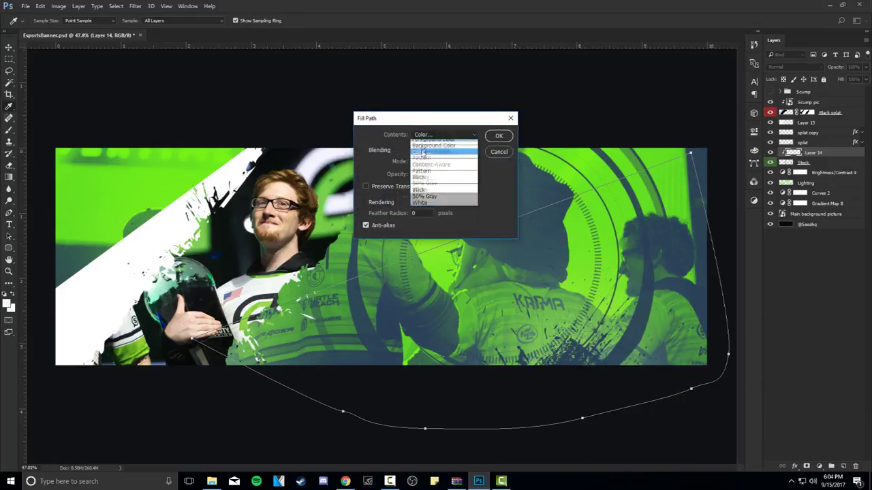
{"action": "left_click", "coordinate": [423, 152]}
{"action": "left_click", "coordinate": [801, 297]}
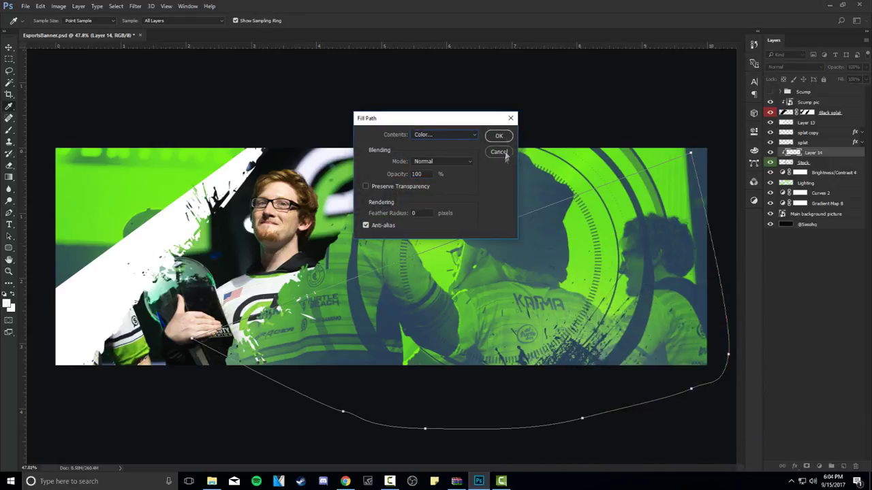
{"action": "left_click", "coordinate": [498, 135]}
{"action": "right_click", "coordinate": [597, 231]}
{"action": "left_click", "coordinate": [627, 248]}
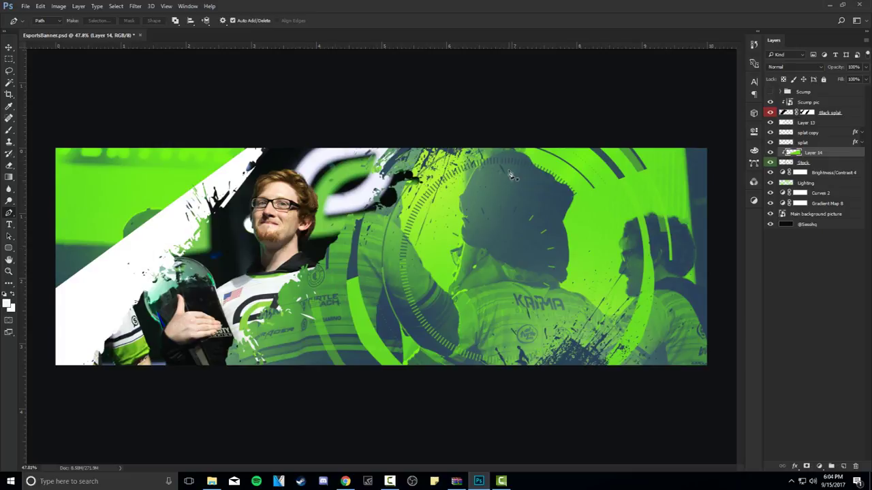
Erase part of the green fill on the circle's left arc using a large textured eraser brush.
{"action": "key", "text": "e"}
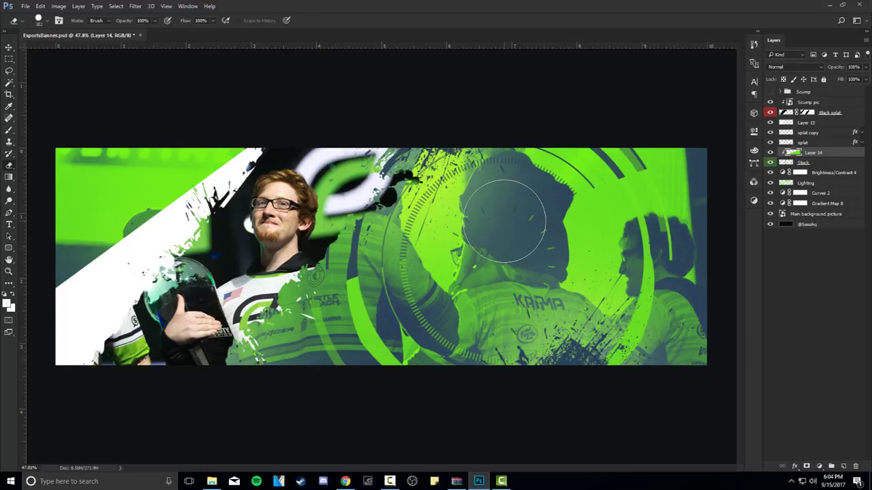
{"action": "right_click", "coordinate": [506, 220]}
{"action": "scroll", "coordinate": [597, 339], "scroll_direction": "down", "scroll_amount": 5}
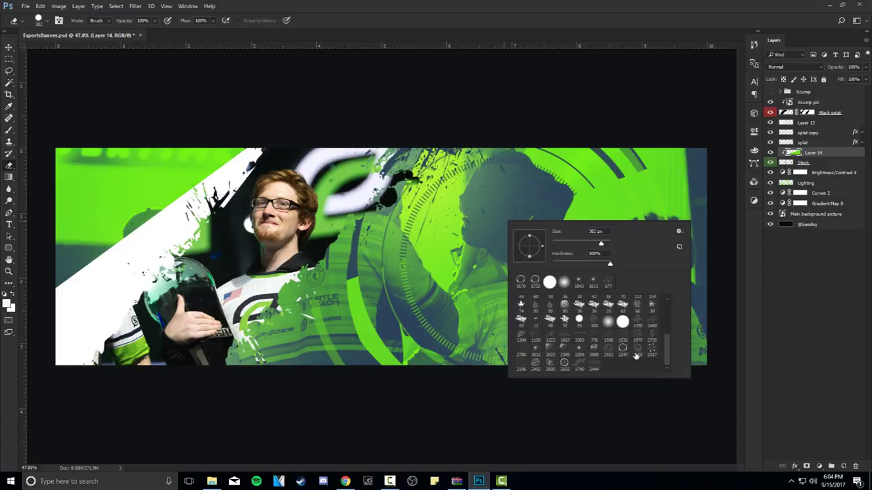
{"action": "left_click", "coordinate": [623, 322]}
{"action": "left_click", "coordinate": [364, 251]}
{"action": "right_click", "coordinate": [362, 250], "text": "alt"}
{"action": "right_click", "coordinate": [385, 268], "text": "alt"}
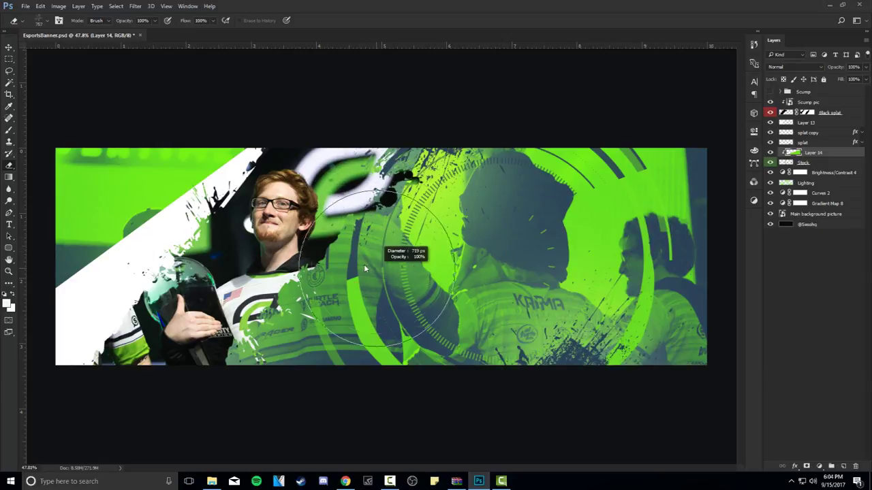
{"action": "left_click_drag", "start_coordinate": [378, 260], "coordinate": [306, 269]}
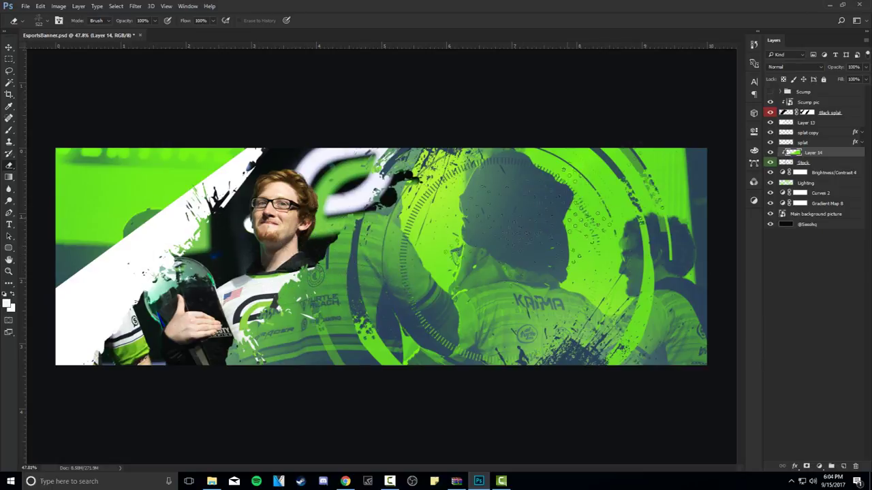
Erase part of the green fill along the circle's right arc and add another layer above it as a clipping mask.
{"action": "mouse_move", "coordinate": [660, 198]}
{"action": "left_mouse_down"}
{"action": "mouse_move", "coordinate": [596, 235]}
{"action": "mouse_move", "coordinate": [606, 305]}
{"action": "mouse_move", "coordinate": [559, 353]}
{"action": "mouse_move", "coordinate": [633, 371]}
{"action": "left_mouse_up"}
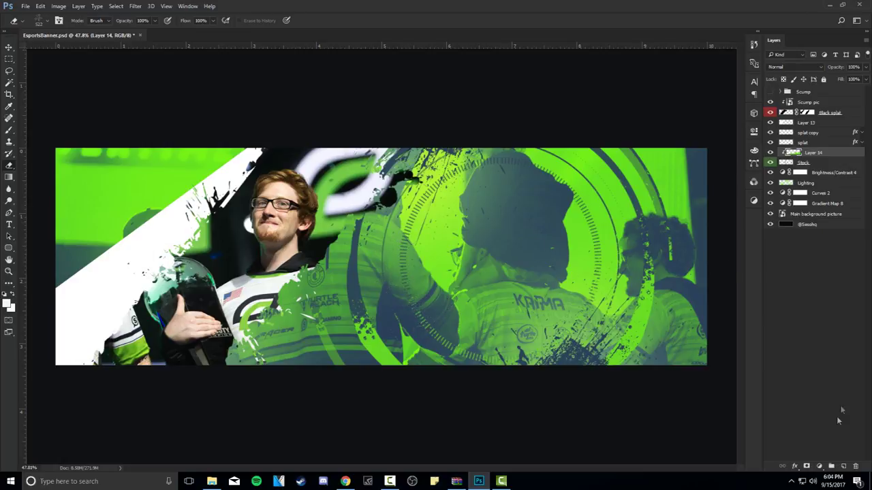
{"action": "left_click", "coordinate": [843, 467]}
{"action": "right_click", "coordinate": [835, 152]}
{"action": "left_click", "coordinate": [784, 223]}
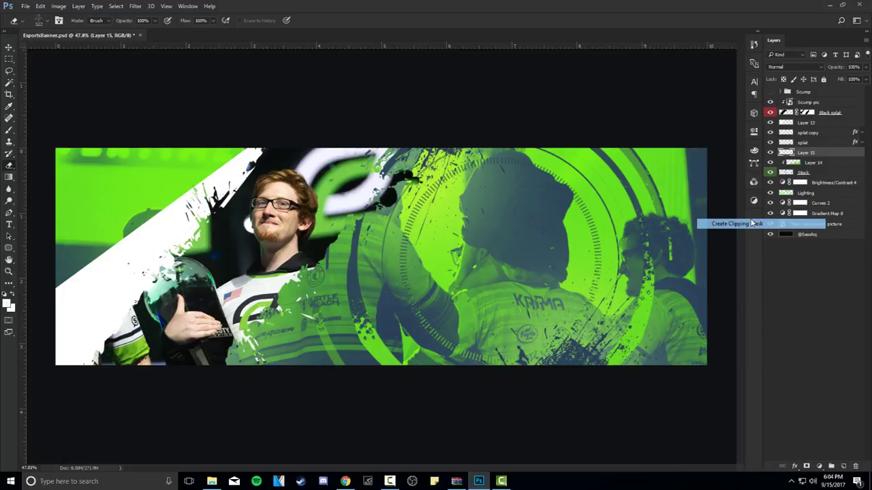
Draw a closed curved Pen path from above the player's head across the upper-left part of the tech circle.
{"action": "key", "text": "p"}
{"action": "left_click", "coordinate": [341, 235]}
{"action": "left_click", "coordinate": [627, 109]}
{"action": "left_click", "coordinate": [363, 81]}
{"action": "left_click_drag", "start_coordinate": [295, 104], "coordinate": [259, 146]}
{"action": "left_click_drag", "start_coordinate": [259, 199], "coordinate": [282, 222]}
{"action": "left_click", "coordinate": [323, 240]}
Fill the upper path with green on the new clipped layer and delete the path.
{"action": "right_click", "coordinate": [404, 235]}
{"action": "left_click", "coordinate": [419, 291]}
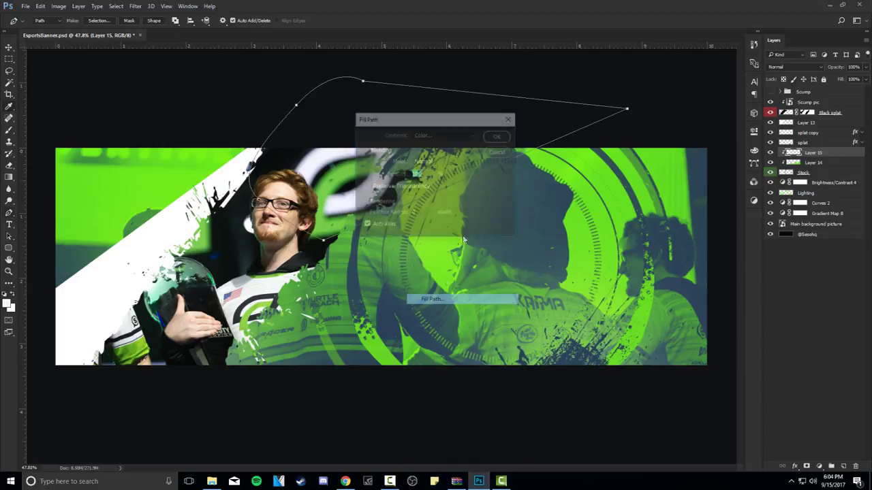
{"action": "left_click", "coordinate": [499, 151]}
{"action": "right_click", "coordinate": [467, 247]}
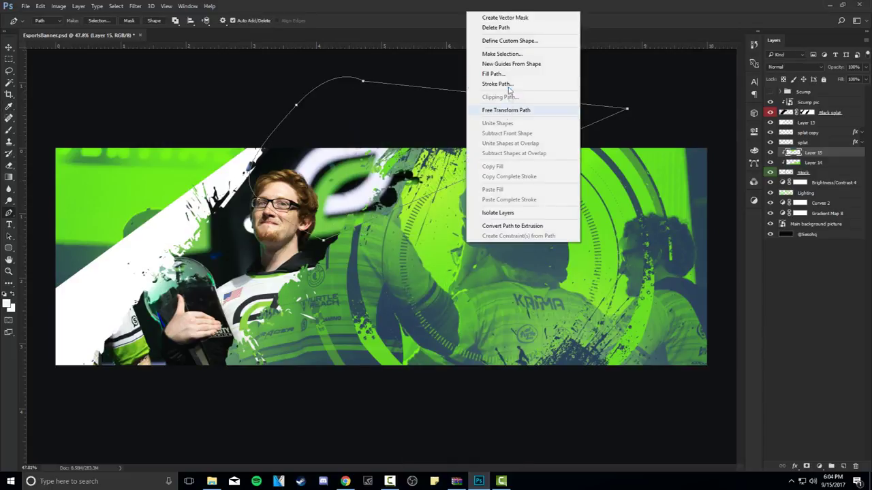
{"action": "left_click", "coordinate": [521, 73]}
{"action": "left_click", "coordinate": [498, 136]}
{"action": "right_click", "coordinate": [543, 197]}
{"action": "left_click", "coordinate": [565, 214]}
Show the Scump reference group briefly to compare it with the current banner, and hide it again.
{"action": "key", "text": "e"}
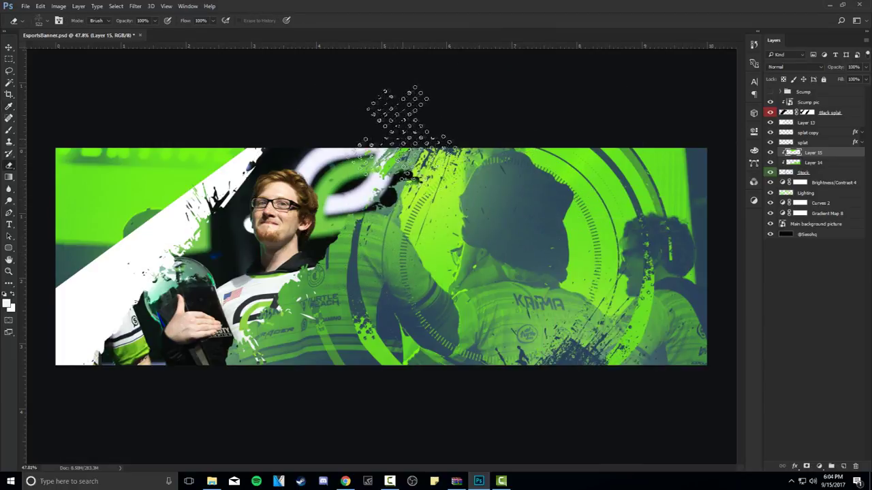
{"action": "key", "text": "v"}
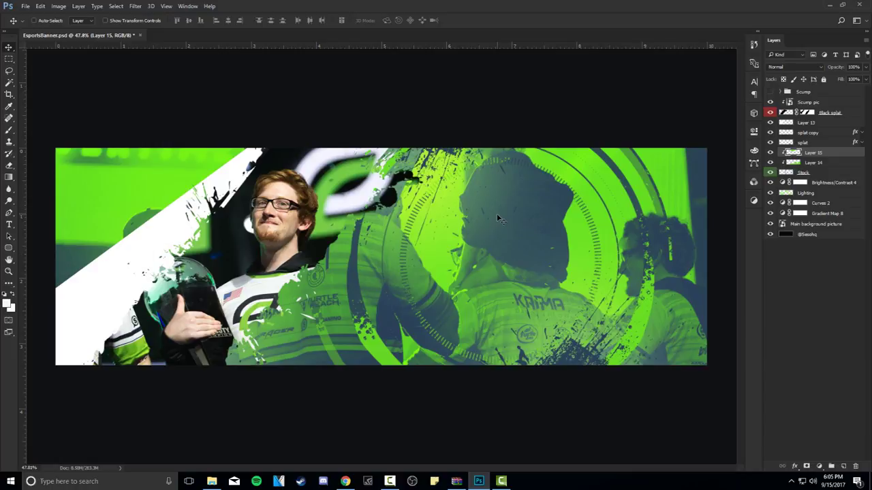
{"action": "left_click", "coordinate": [770, 91]}
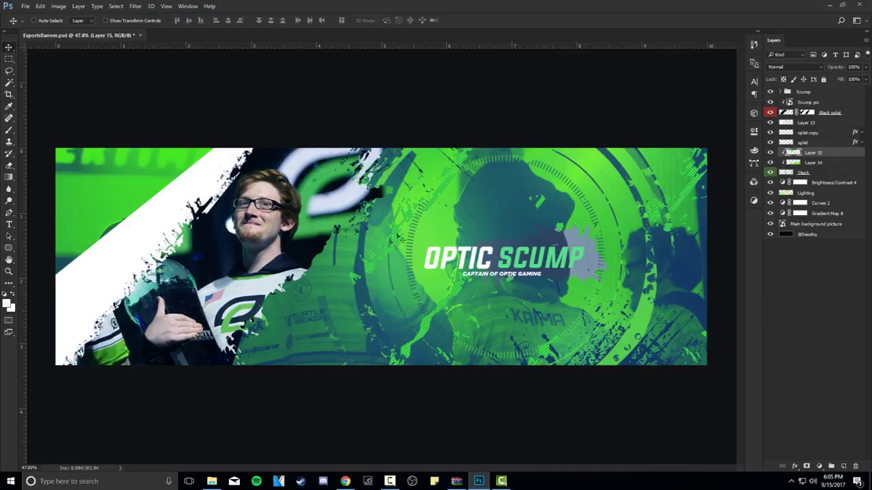
{"action": "left_click", "coordinate": [771, 92]}
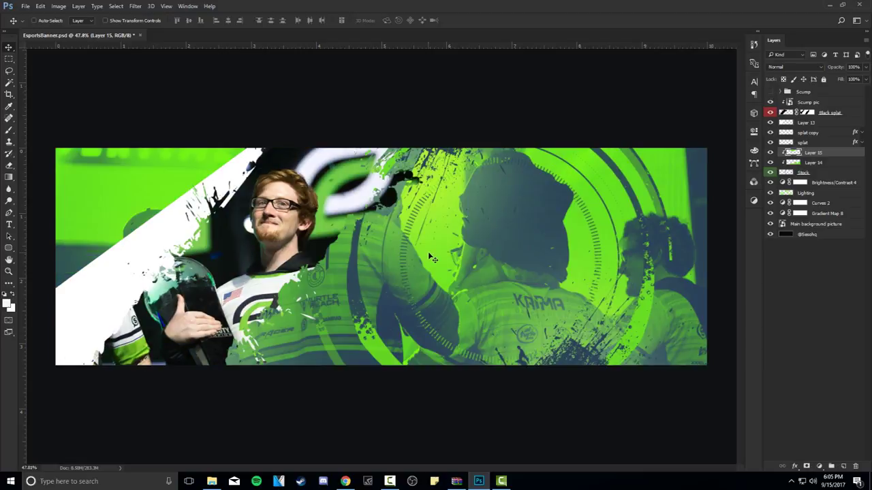
Duplicate the Black splat layer and place the original above the Scump pic layer.
{"action": "left_click", "coordinate": [837, 114]}
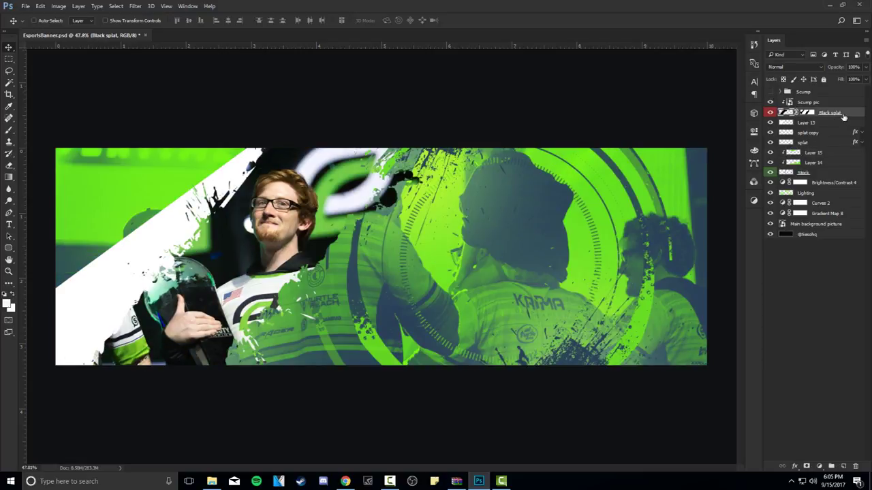
{"action": "key", "text": "ctrl+j"}
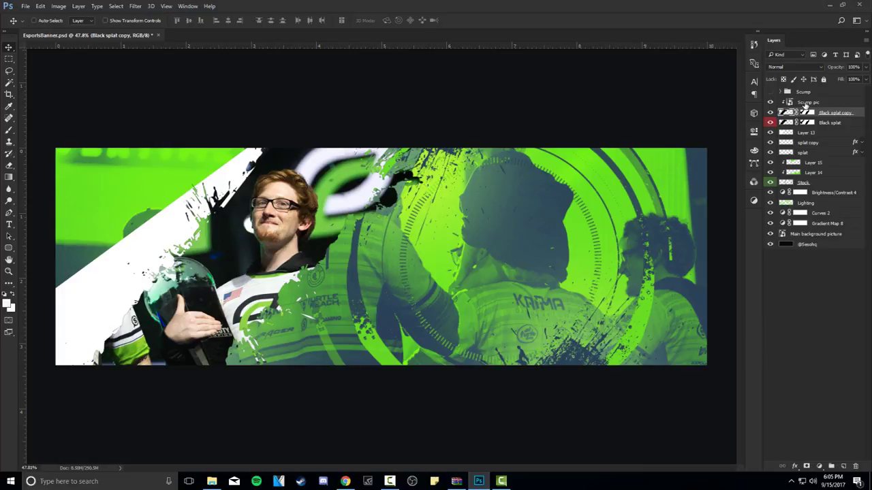
{"action": "left_click", "coordinate": [771, 102]}
{"action": "left_click", "coordinate": [770, 102]}
{"action": "left_click", "coordinate": [830, 122]}
{"action": "left_click_drag", "start_coordinate": [830, 124], "coordinate": [827, 99]}
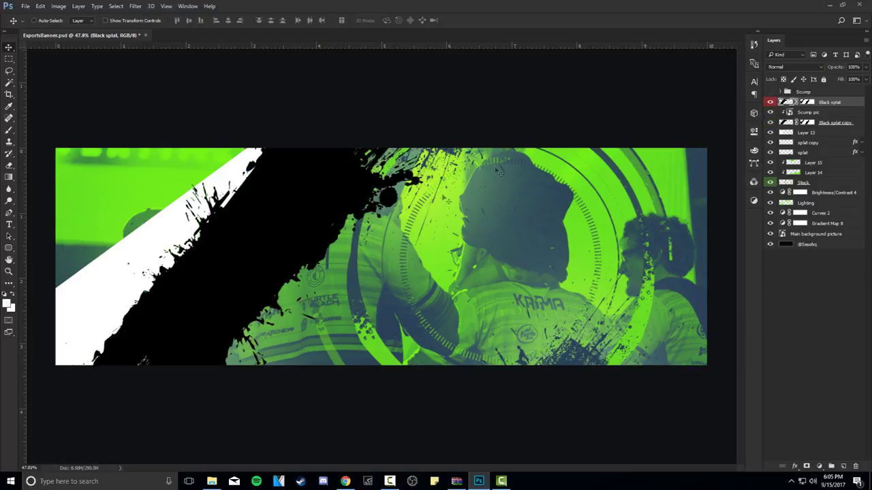
Set the Black splat layer's fill to 0% with the splatter kept in its original position.
{"action": "left_click_drag", "start_coordinate": [268, 235], "coordinate": [481, 190]}
{"action": "key", "text": "ctrl+z"}
{"action": "left_click", "coordinate": [866, 80]}
{"action": "left_click_drag", "start_coordinate": [847, 91], "coordinate": [340, 242]}
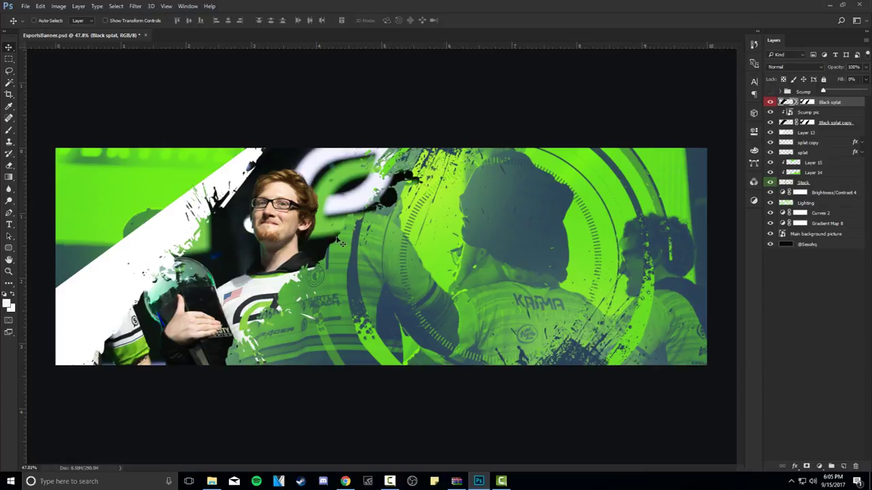
Add a dark drop shadow to Black splat with 100% opacity, 55 px distance, 0% spread and 0 px size.
{"action": "double_click", "coordinate": [847, 102]}
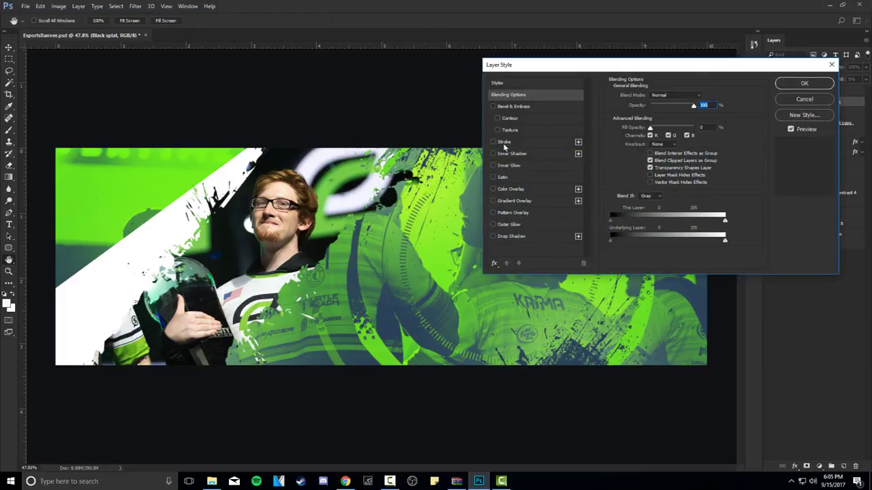
{"action": "left_click", "coordinate": [503, 141]}
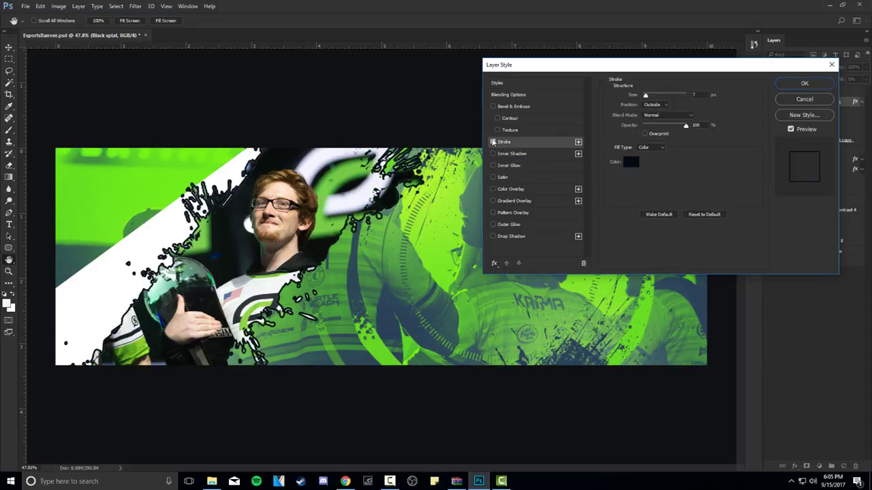
{"action": "left_click", "coordinate": [493, 142]}
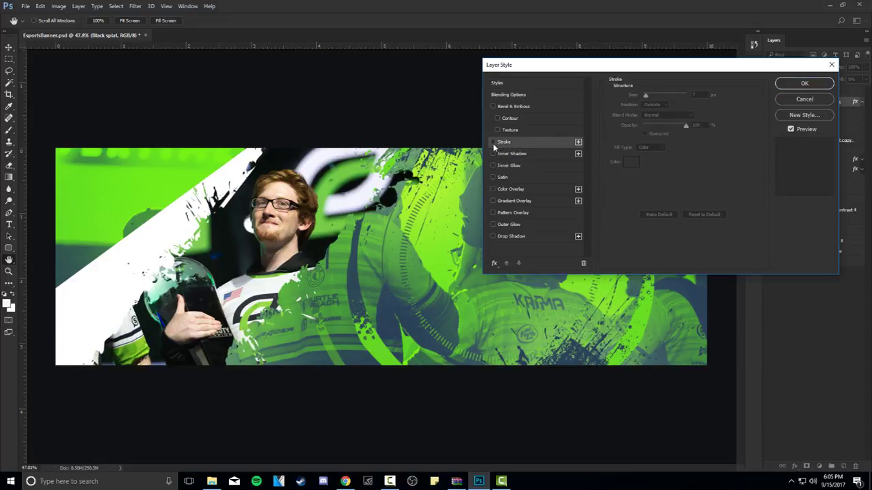
{"action": "left_click", "coordinate": [512, 236]}
{"action": "left_click_drag", "start_coordinate": [650, 155], "coordinate": [721, 111]}
{"action": "left_click_drag", "start_coordinate": [335, 210], "coordinate": [351, 175]}
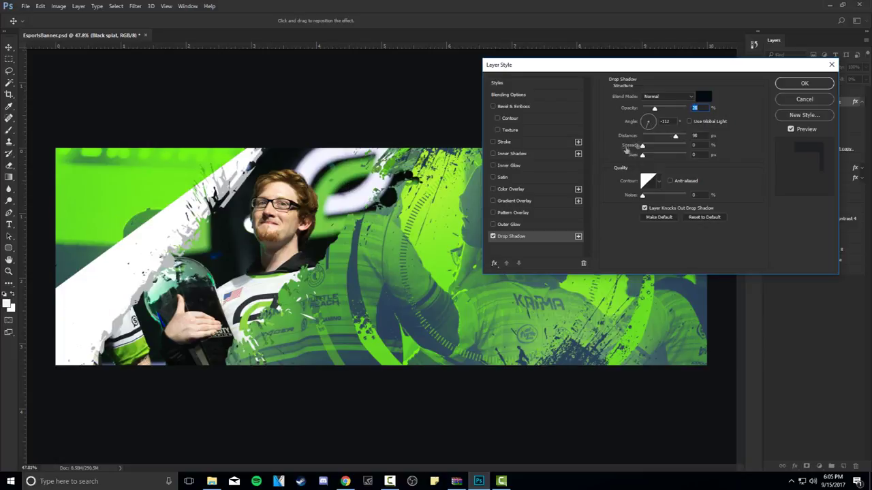
{"action": "left_click_drag", "start_coordinate": [679, 109], "coordinate": [720, 113]}
{"action": "left_click_drag", "start_coordinate": [275, 232], "coordinate": [271, 241]}
{"action": "left_click_drag", "start_coordinate": [664, 139], "coordinate": [666, 137]}
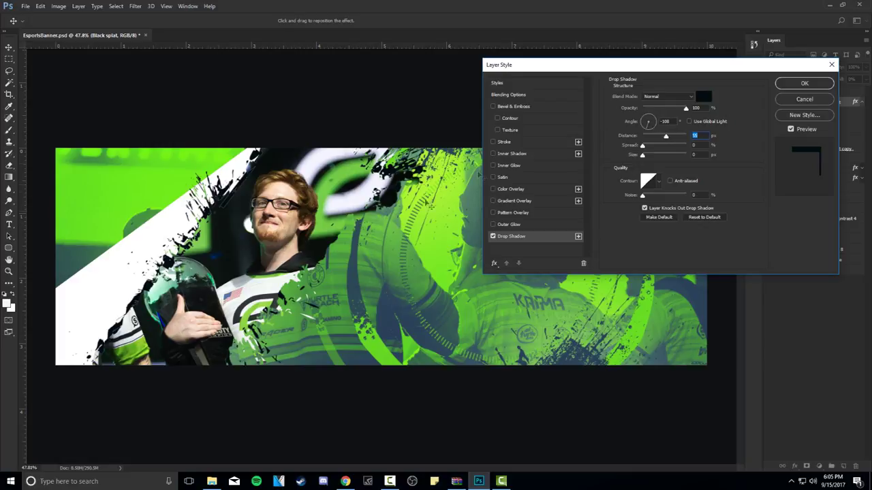
{"action": "left_click", "coordinate": [804, 86]}
Place the Black splat layer beneath Black splat copy and rasterize its layer style.
{"action": "left_click_drag", "start_coordinate": [816, 102], "coordinate": [808, 144]}
{"action": "right_click", "coordinate": [843, 123]}
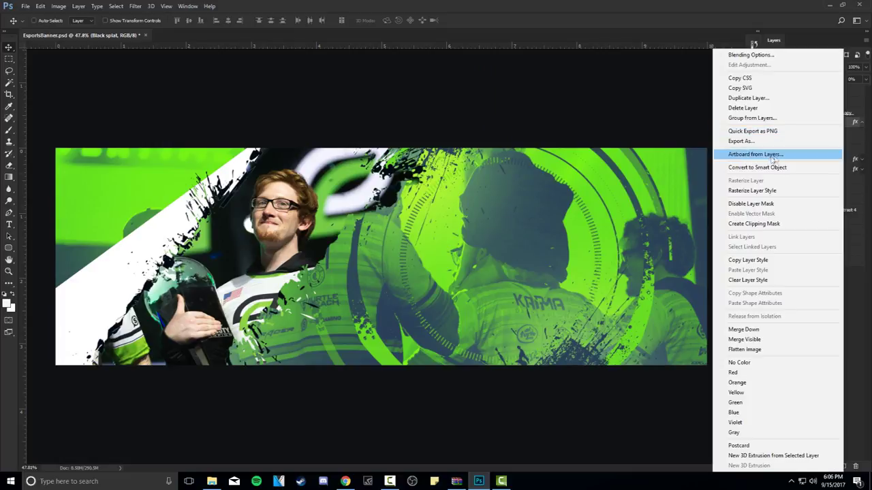
{"action": "left_click", "coordinate": [778, 188]}
{"action": "left_click_drag", "start_coordinate": [451, 199], "coordinate": [613, 248]}
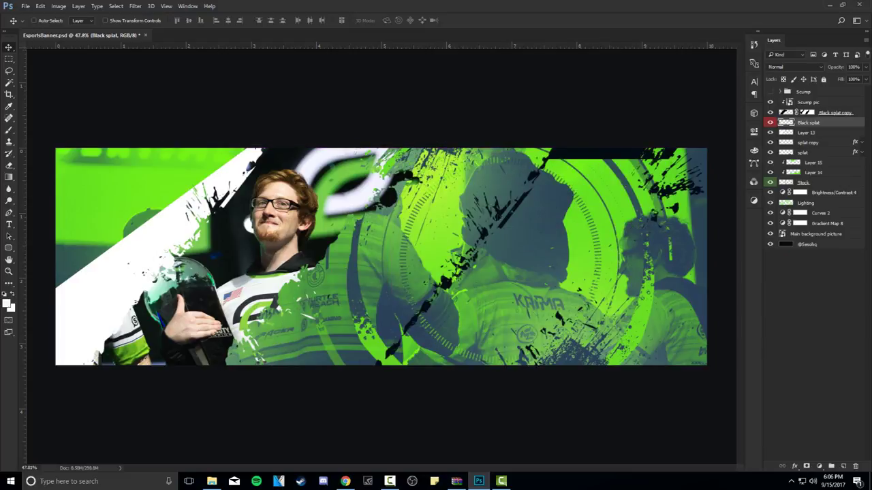
{"action": "key", "text": "ctrl+z"}
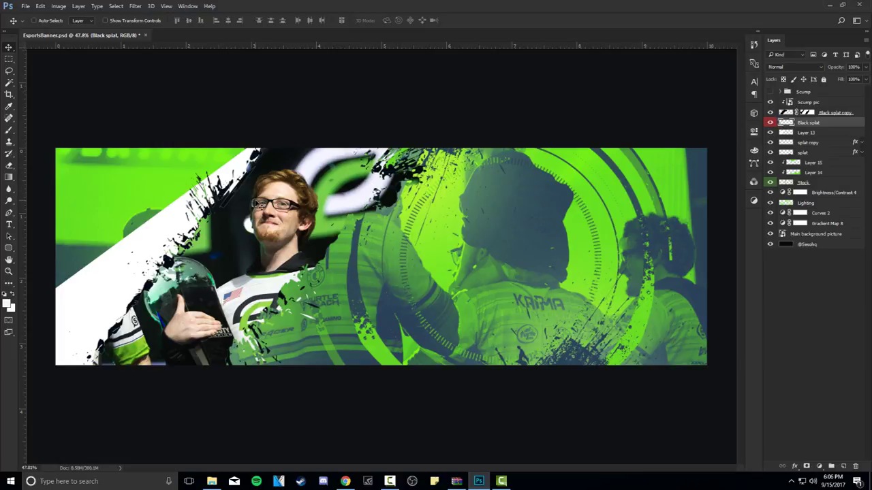
{"action": "left_click_drag", "start_coordinate": [271, 222], "coordinate": [246, 260]}
{"action": "key", "text": "ctrl+z"}
Duplicate the rasterized Black splat layer and hide the original so only the copy shows.
{"action": "key", "text": "ctrl+j"}
{"action": "left_click", "coordinate": [771, 123]}
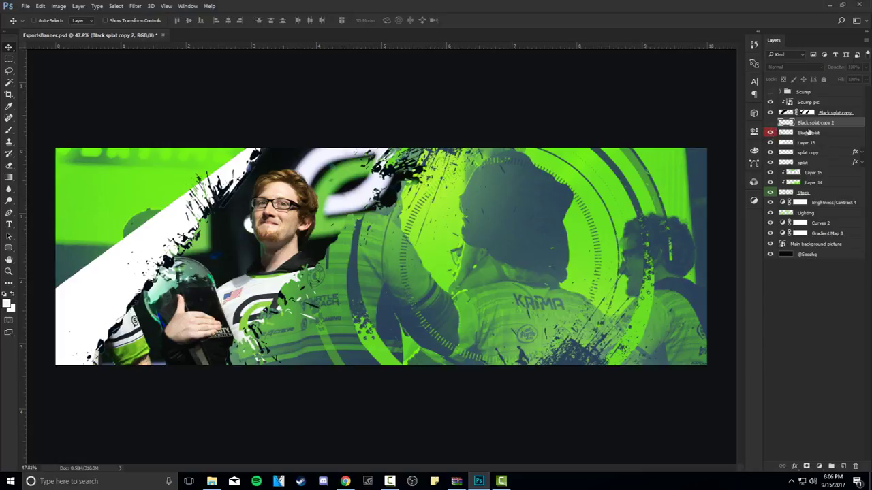
{"action": "left_click", "coordinate": [771, 133]}
{"action": "left_click", "coordinate": [771, 122]}
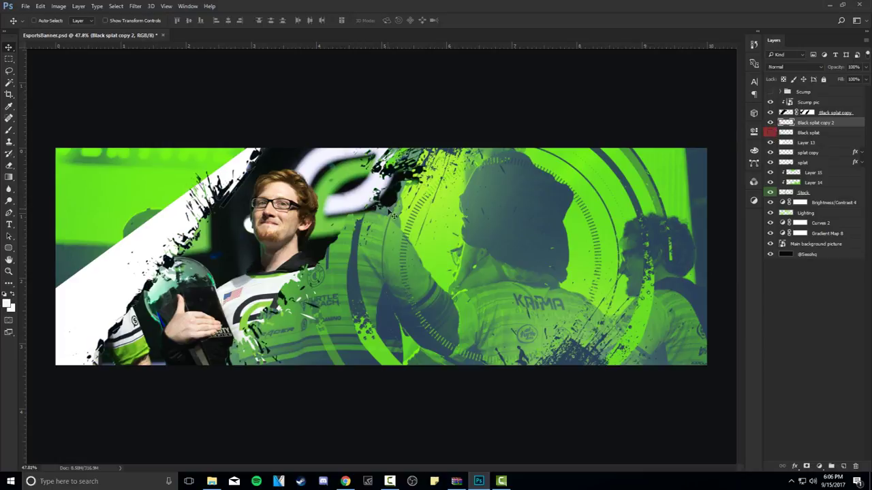
Erase parts of the duplicated splatter around the player photo using large textured eraser brushes.
{"action": "key", "text": "e"}
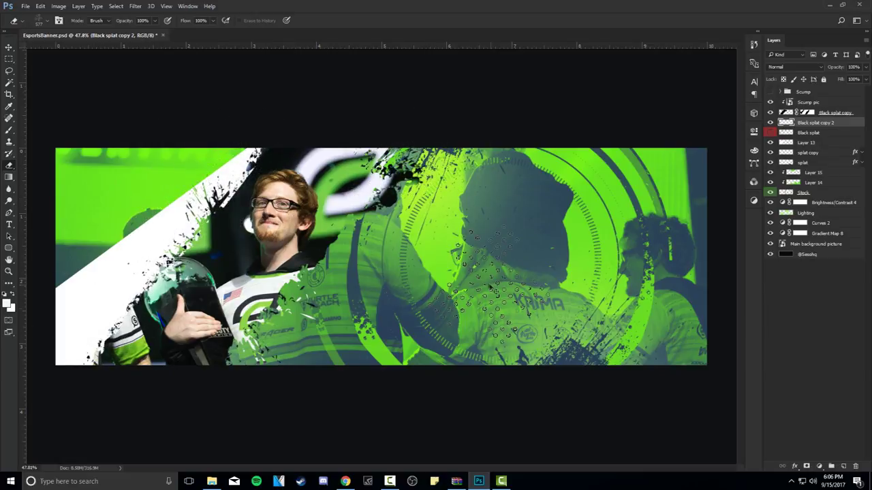
{"action": "left_click_drag", "start_coordinate": [380, 249], "coordinate": [493, 254]}
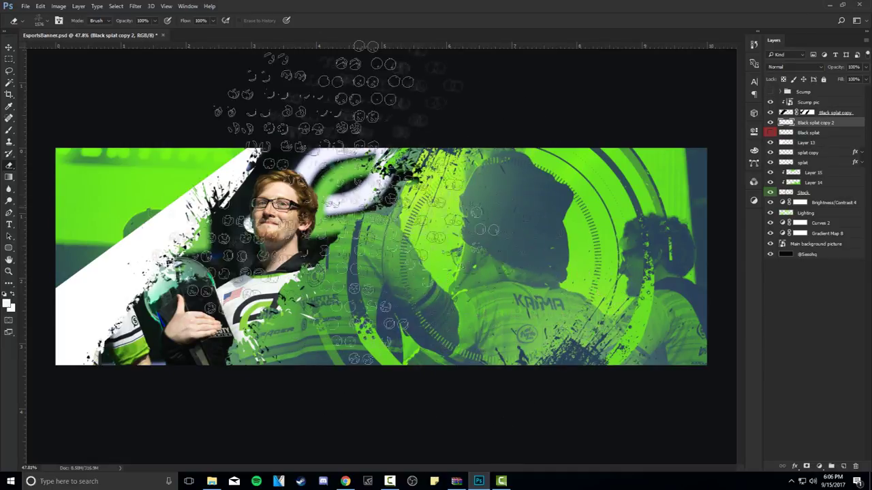
{"action": "key", "text": "v"}
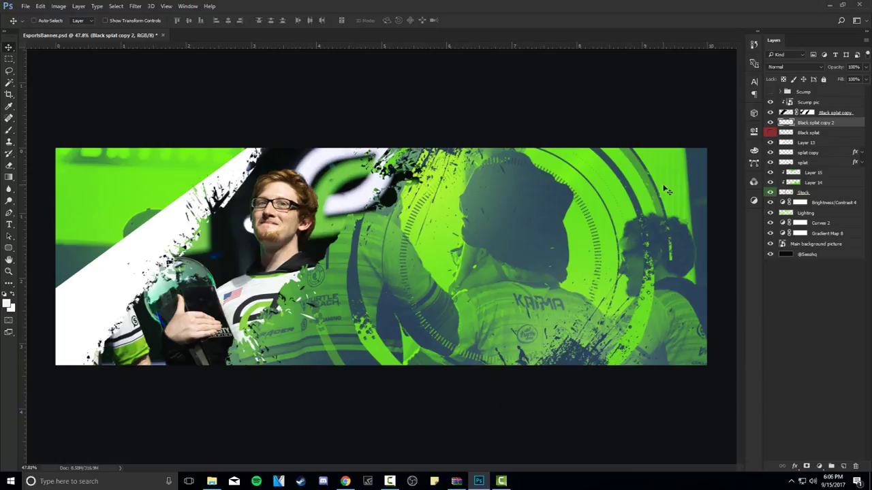
Show the original Black splat layer again and move its splatter sideways onto the tech circle.
{"action": "left_click", "coordinate": [770, 132]}
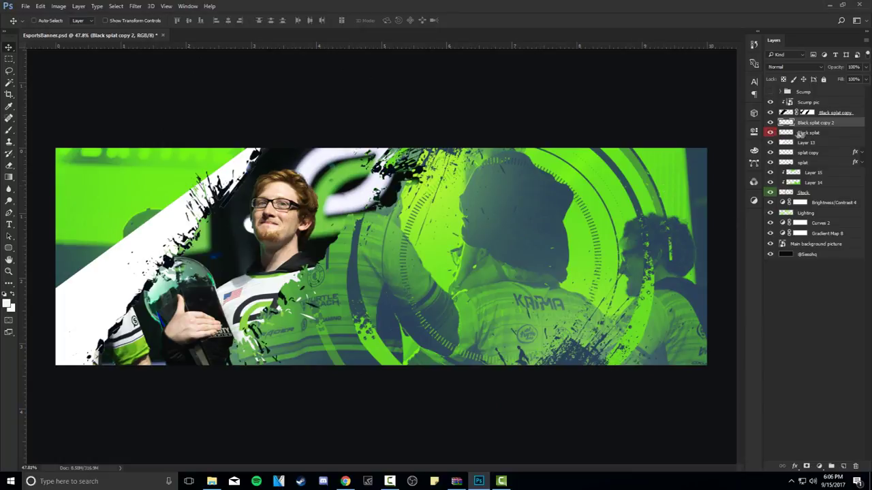
{"action": "left_click", "coordinate": [801, 133]}
{"action": "left_click_drag", "start_coordinate": [267, 219], "coordinate": [476, 232]}
{"action": "left_click_drag", "start_coordinate": [405, 233], "coordinate": [412, 232]}
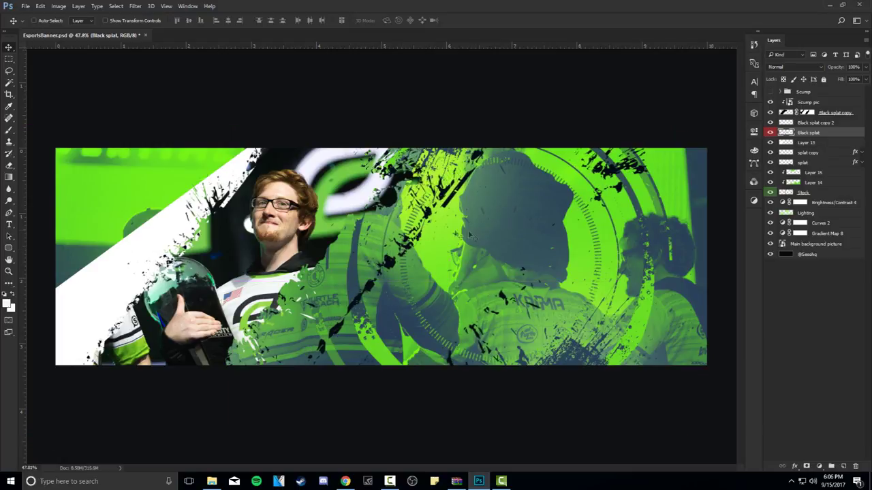
Choose another eraser brush and erase the moved splatter's right-hand part, keeping the diagonal strip.
{"action": "key", "text": "e"}
{"action": "right_click", "coordinate": [657, 239]}
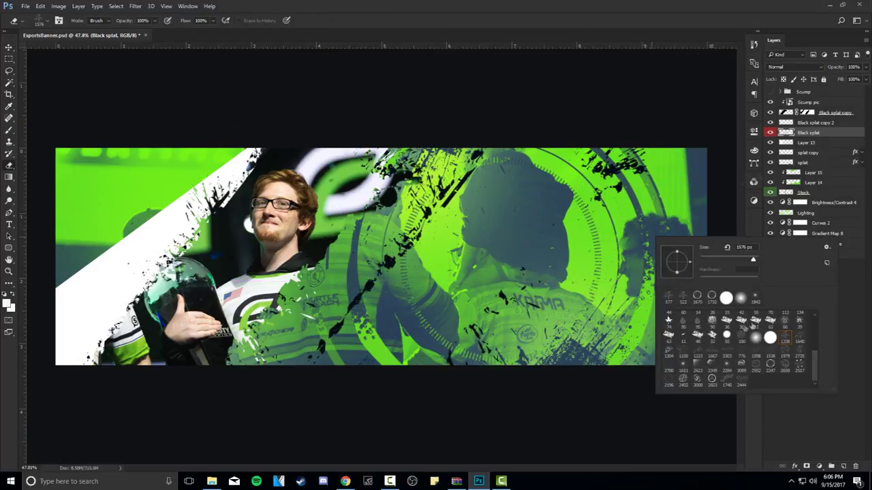
{"action": "left_click_drag", "start_coordinate": [604, 245], "coordinate": [502, 233]}
{"action": "mouse_move", "coordinate": [640, 208]}
{"action": "left_mouse_down"}
{"action": "mouse_move", "coordinate": [613, 194]}
{"action": "mouse_move", "coordinate": [458, 367]}
{"action": "mouse_move", "coordinate": [549, 329]}
{"action": "left_mouse_up"}
Place two copies of the diagonal splatter across the banner's right half and merge all three into one red-labelled layer.
{"action": "key", "text": "v"}
{"action": "mouse_move", "coordinate": [423, 265]}
{"action": "left_mouse_down"}
{"action": "mouse_move", "coordinate": [439, 233]}
{"action": "mouse_move", "coordinate": [500, 236]}
{"action": "mouse_move", "coordinate": [428, 270]}
{"action": "mouse_move", "coordinate": [409, 252]}
{"action": "mouse_move", "coordinate": [562, 250]}
{"action": "mouse_move", "coordinate": [495, 283]}
{"action": "mouse_move", "coordinate": [694, 296]}
{"action": "left_mouse_up"}
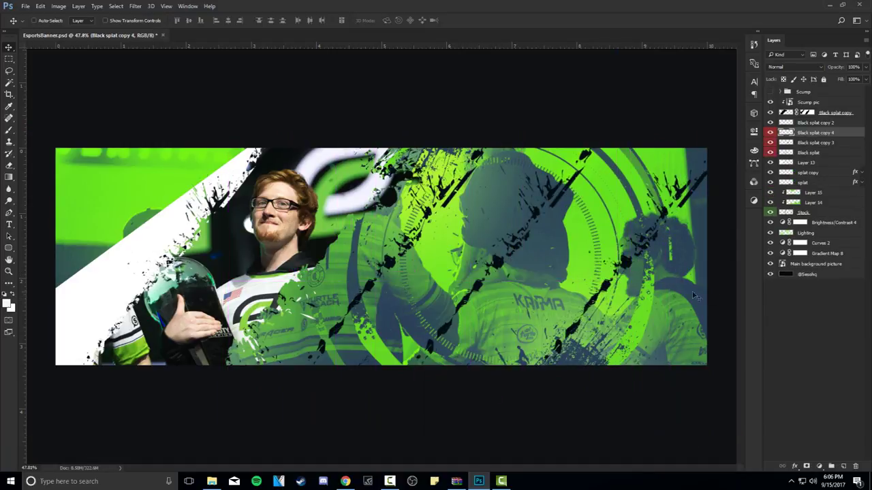
{"action": "left_click", "coordinate": [808, 157], "text": "shift"}
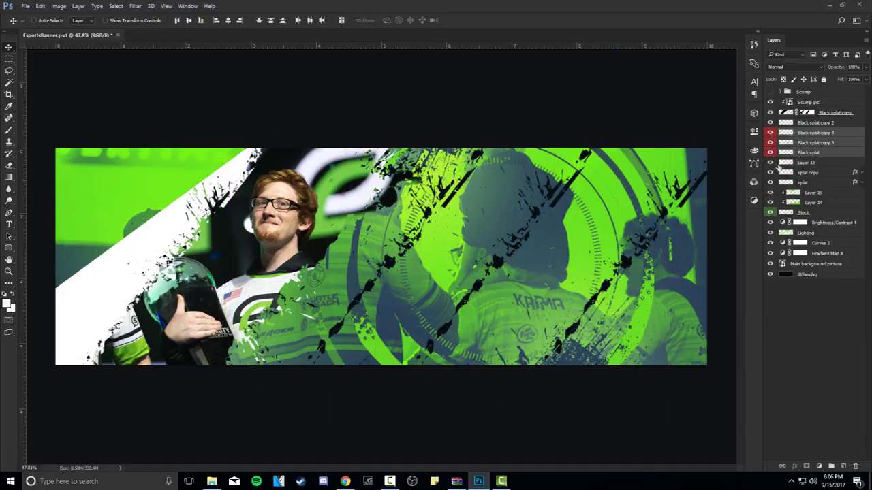
{"action": "key", "text": "ctrl+e"}
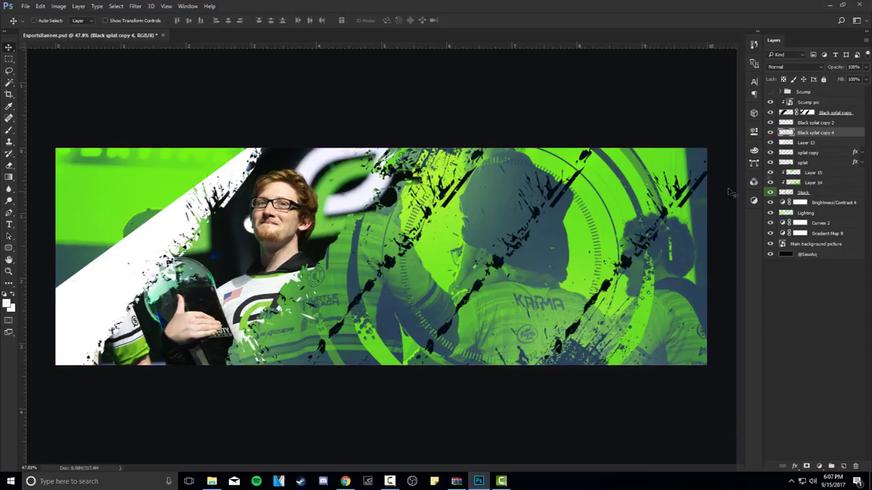
{"action": "right_click", "coordinate": [773, 134]}
{"action": "left_click", "coordinate": [776, 172]}
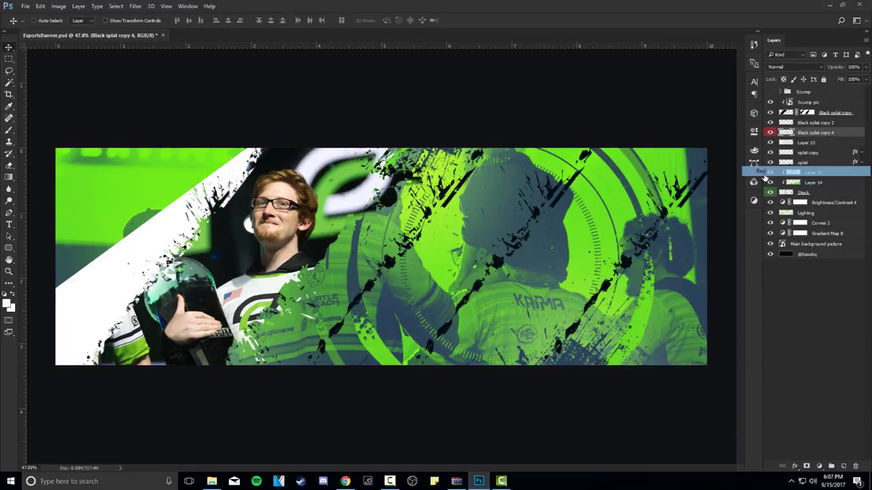
Erase unwanted splatter pieces along the banner's upper-right and lower areas with a round eraser on the merged layer.
{"action": "key", "text": "e"}
{"action": "scroll", "coordinate": [708, 211], "scroll_direction": "up", "scroll_amount": 7}
{"action": "left_click_drag", "start_coordinate": [705, 211], "coordinate": [627, 204]}
{"action": "left_click_drag", "start_coordinate": [551, 212], "coordinate": [470, 216]}
{"action": "left_click_drag", "start_coordinate": [494, 185], "coordinate": [454, 190]}
{"action": "mouse_move", "coordinate": [615, 113]}
{"action": "left_mouse_down"}
{"action": "mouse_move", "coordinate": [568, 179]}
{"action": "mouse_move", "coordinate": [535, 141]}
{"action": "left_mouse_up"}
{"action": "key", "text": "space"}
{"action": "left_click_drag", "start_coordinate": [577, 284], "coordinate": [625, 179]}
{"action": "key", "text": "space"}
{"action": "mouse_move", "coordinate": [379, 375]}
{"action": "left_mouse_down"}
{"action": "mouse_move", "coordinate": [434, 383]}
{"action": "mouse_move", "coordinate": [418, 393]}
{"action": "left_mouse_up"}
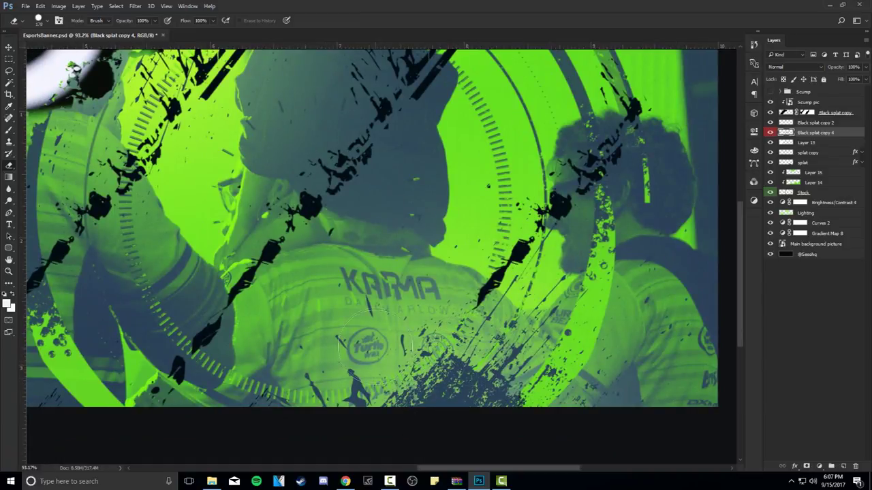
{"action": "scroll", "coordinate": [435, 348], "scroll_direction": "down", "scroll_amount": 1}
{"action": "left_click_drag", "start_coordinate": [414, 341], "coordinate": [463, 369]}
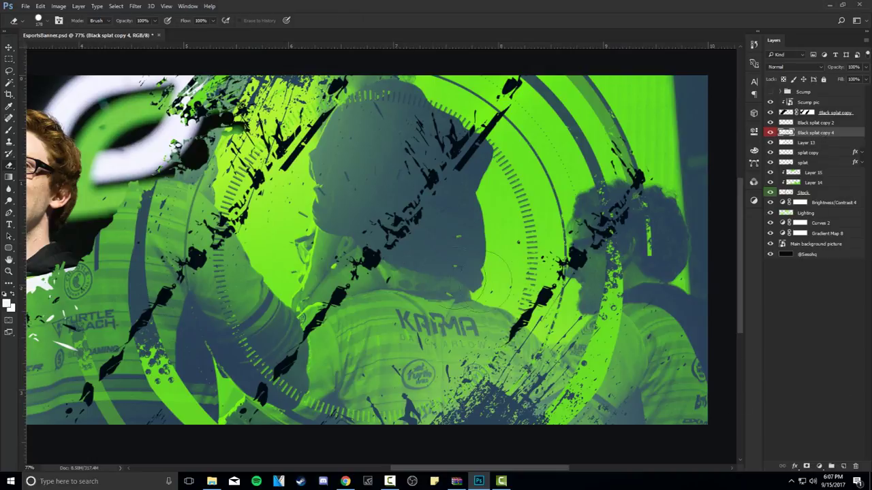
Add the white title text "OPTIC SCUMP" in 24 pt Evogria Italic over the middle of the tech circle.
{"action": "key", "text": "t"}
{"action": "left_click", "coordinate": [394, 245]}
{"action": "type", "text": "O"}
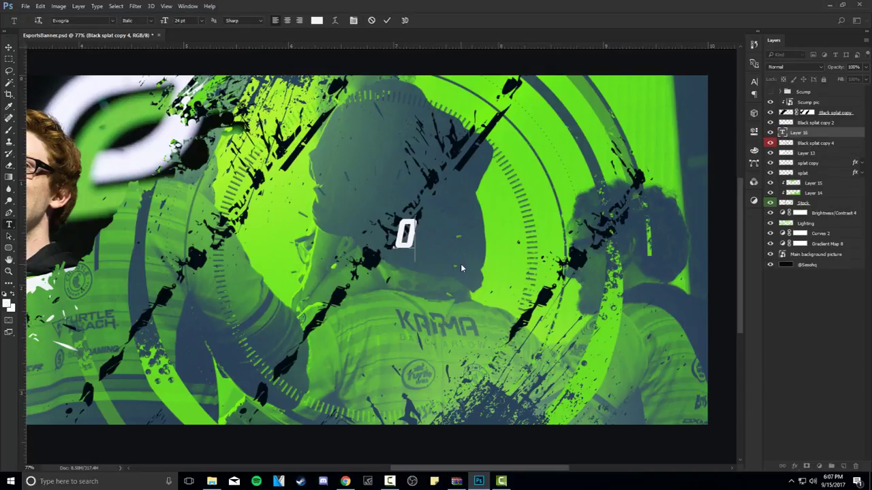
{"action": "type", "text": "PTIC SCUMP"}
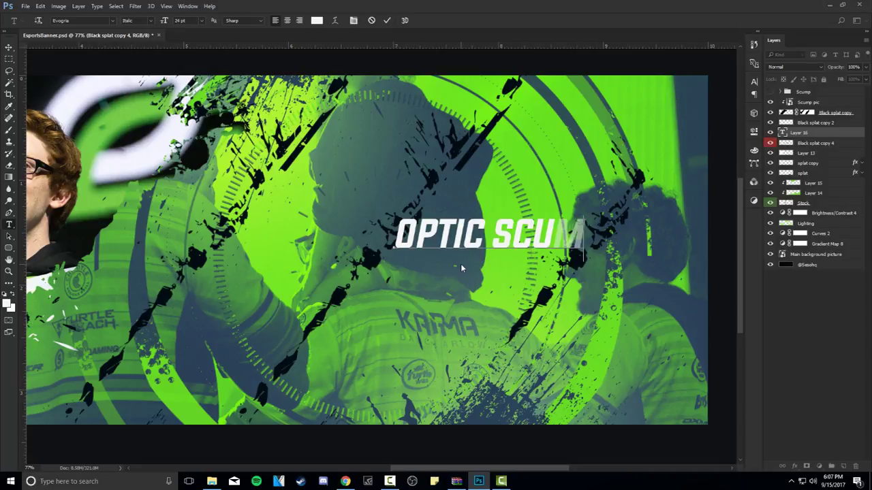
{"action": "left_click", "coordinate": [386, 20]}
{"action": "key", "text": "v"}
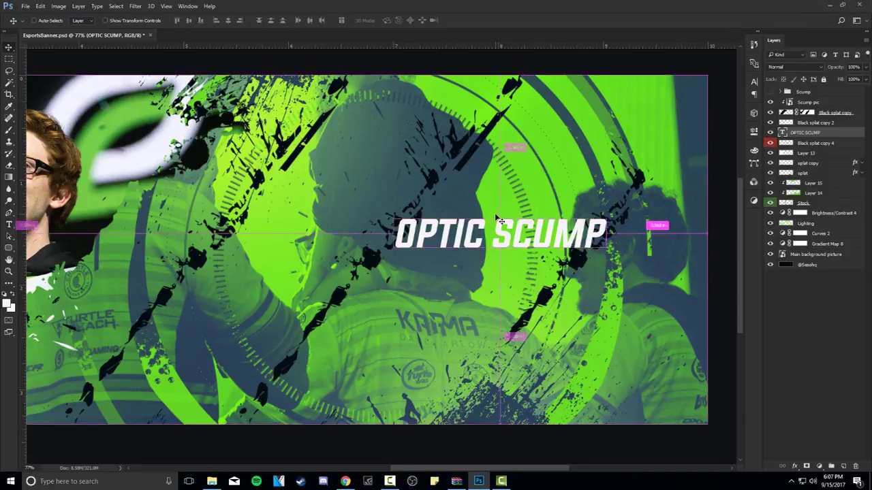
Centre the OPTIC SCUMP title inside the tech circle and enlarge it to about 31 pt.
{"action": "scroll", "coordinate": [500, 221], "scroll_direction": "down", "scroll_amount": 4}
{"action": "left_click_drag", "start_coordinate": [548, 246], "coordinate": [480, 257]}
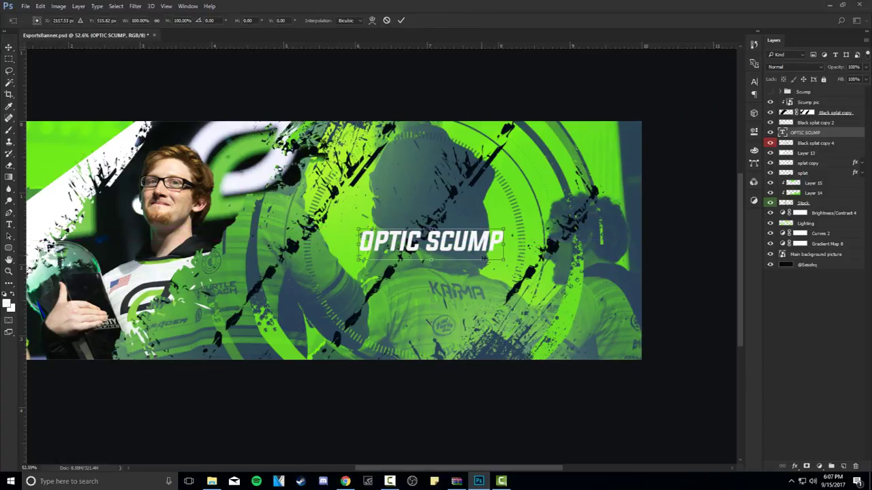
{"action": "key", "text": "ctrl+t"}
{"action": "left_click_drag", "start_coordinate": [503, 228], "coordinate": [524, 218]}
{"action": "key", "text": "Return"}
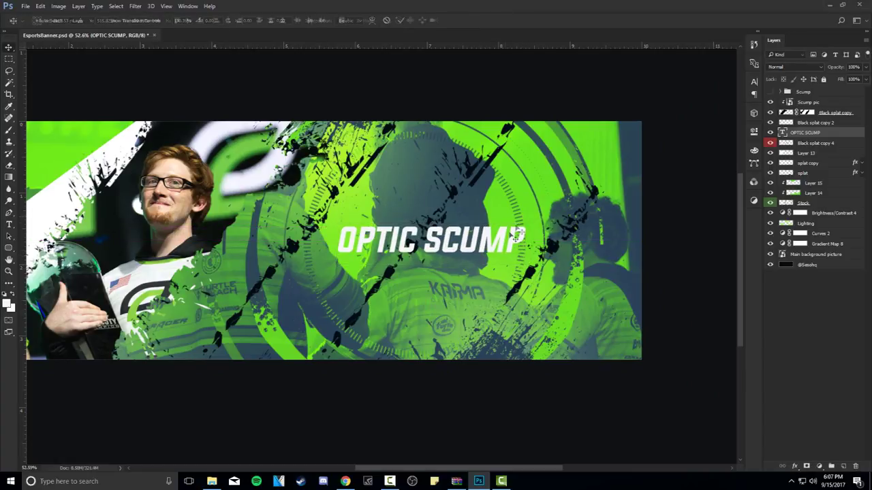
Recolour only the word SCUMP in the title to a light green, leaving OPTIC white.
{"action": "scroll", "coordinate": [524, 218], "scroll_direction": "down", "scroll_amount": 1}
{"action": "scroll", "coordinate": [538, 261], "scroll_direction": "up", "scroll_amount": 3}
{"action": "key", "text": "t"}
{"action": "left_click_drag", "start_coordinate": [521, 258], "coordinate": [619, 257]}
{"action": "double_click", "coordinate": [505, 262]}
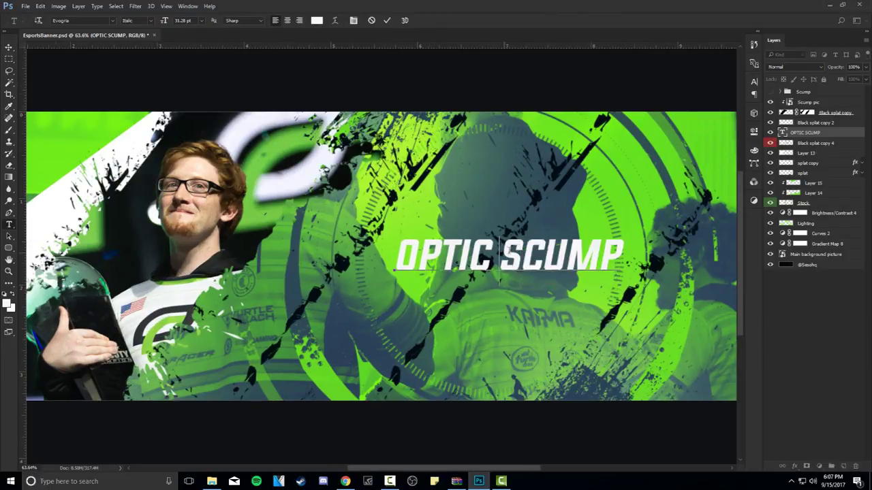
{"action": "left_click", "coordinate": [317, 21]}
{"action": "left_click", "coordinate": [599, 154]}
{"action": "mouse_move", "coordinate": [697, 314]}
{"action": "left_mouse_down"}
{"action": "mouse_move", "coordinate": [655, 312]}
{"action": "mouse_move", "coordinate": [639, 298]}
{"action": "mouse_move", "coordinate": [655, 304]}
{"action": "left_mouse_up"}
{"action": "left_click", "coordinate": [784, 297]}
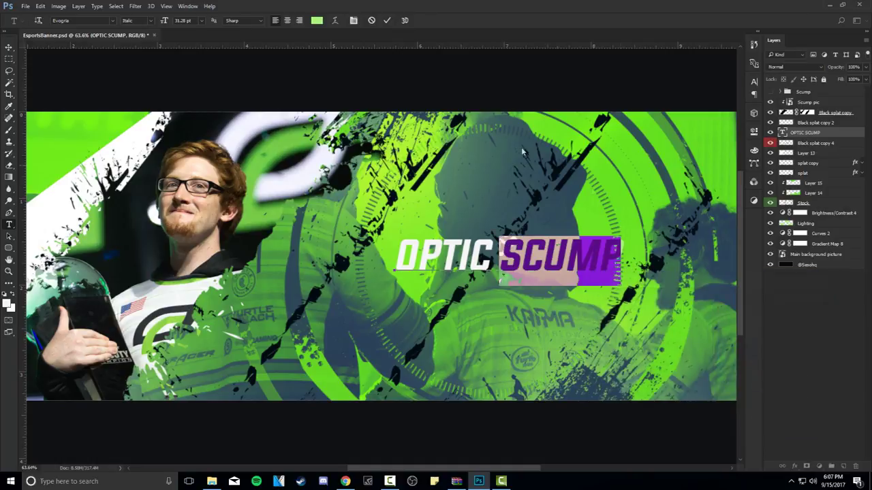
{"action": "left_click", "coordinate": [389, 24]}
Duplicate the title just below itself and replace the copy's text with "CAPTAIN OF OPTIC GAMING".
{"action": "left_click_drag", "start_coordinate": [550, 256], "coordinate": [550, 291]}
{"action": "triple_click", "coordinate": [550, 292]}
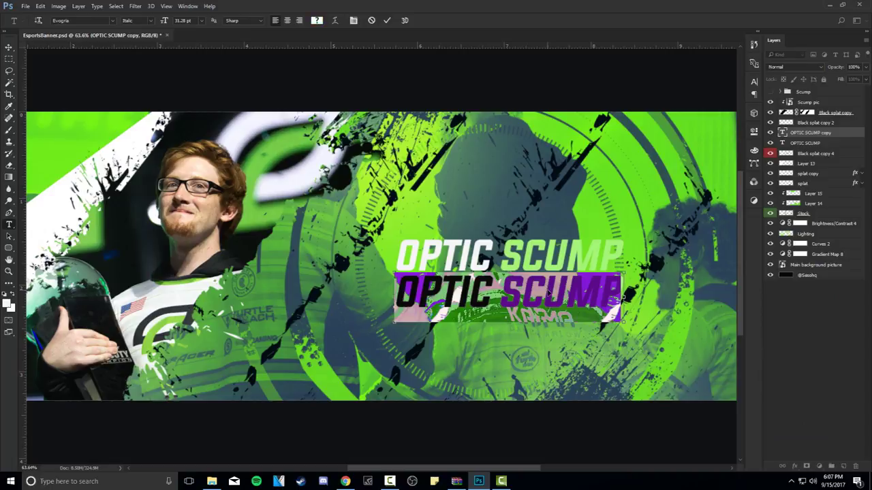
{"action": "type", "text": "CAPT"}
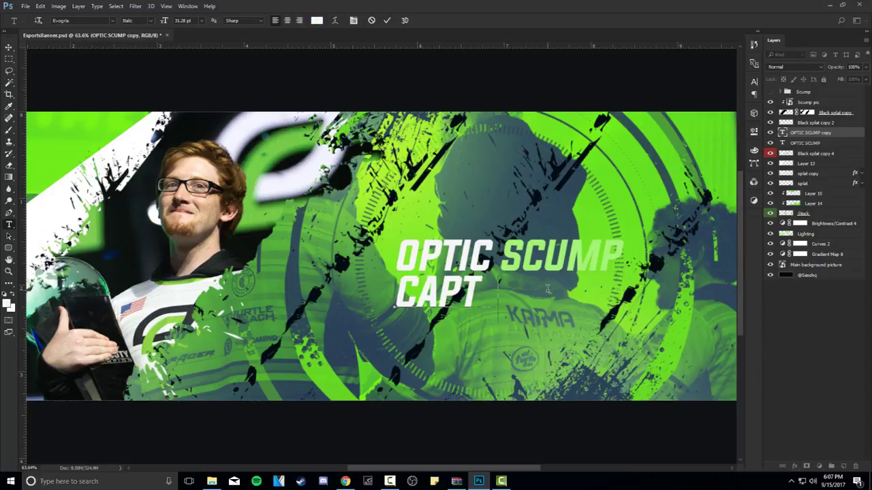
{"action": "type", "text": "AIN OF OPTIC GA"}
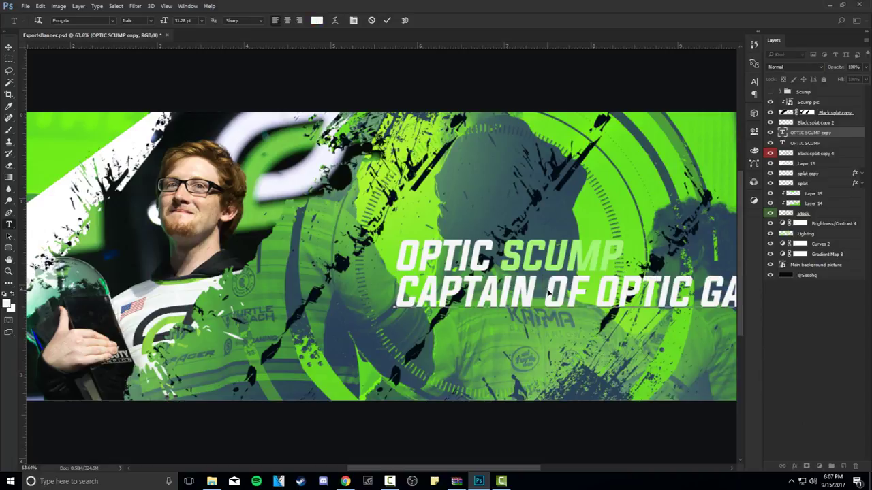
Set the subtitle's font size to 9 pt and place it centred directly beneath the OPTIC SCUMP title.
{"action": "key", "text": "ctrl+a"}
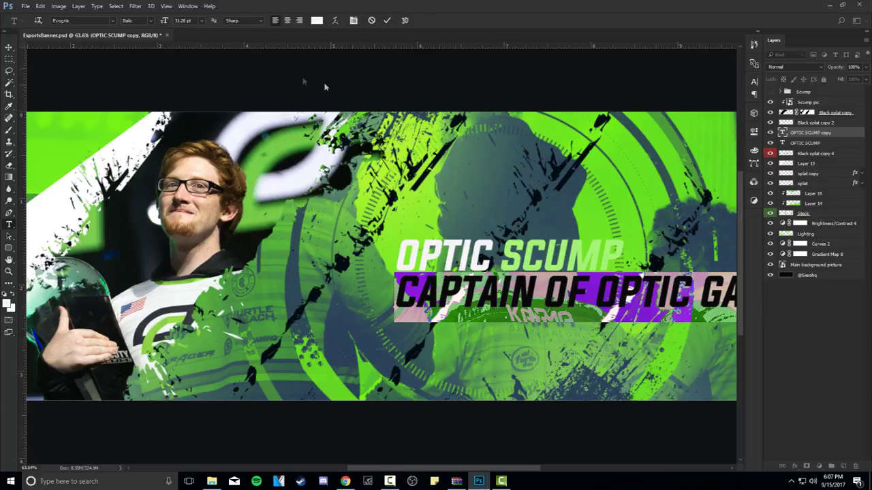
{"action": "left_click", "coordinate": [200, 22]}
{"action": "left_click", "coordinate": [191, 43]}
{"action": "scroll", "coordinate": [187, 22], "scroll_direction": "up", "scroll_amount": 5}
{"action": "key", "text": "Down"}
{"action": "key", "text": "Down"}
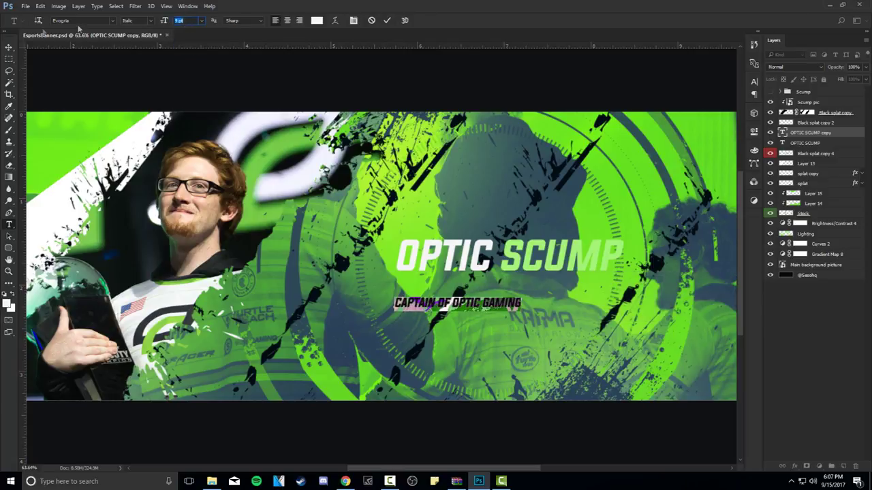
{"action": "left_click", "coordinate": [9, 47]}
{"action": "left_click_drag", "start_coordinate": [429, 197], "coordinate": [481, 174]}
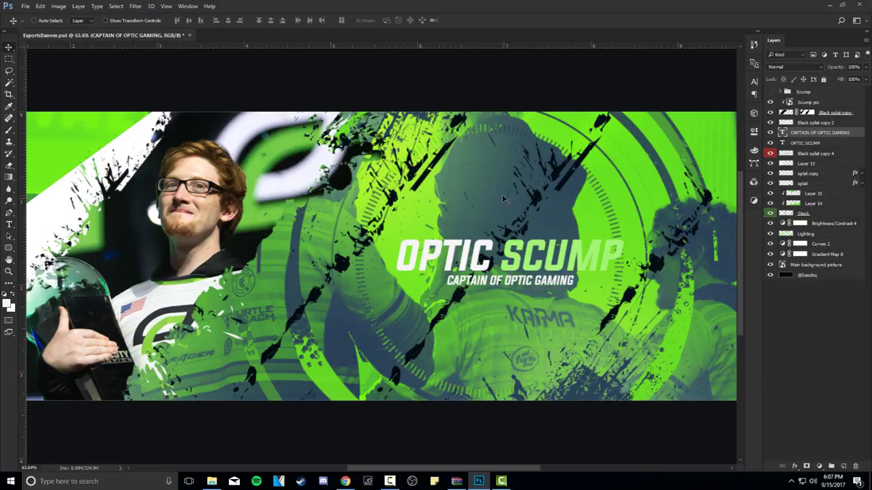
{"action": "scroll", "coordinate": [519, 225], "scroll_direction": "down", "scroll_amount": 5}
{"action": "scroll", "coordinate": [536, 242], "scroll_direction": "up", "scroll_amount": 1}
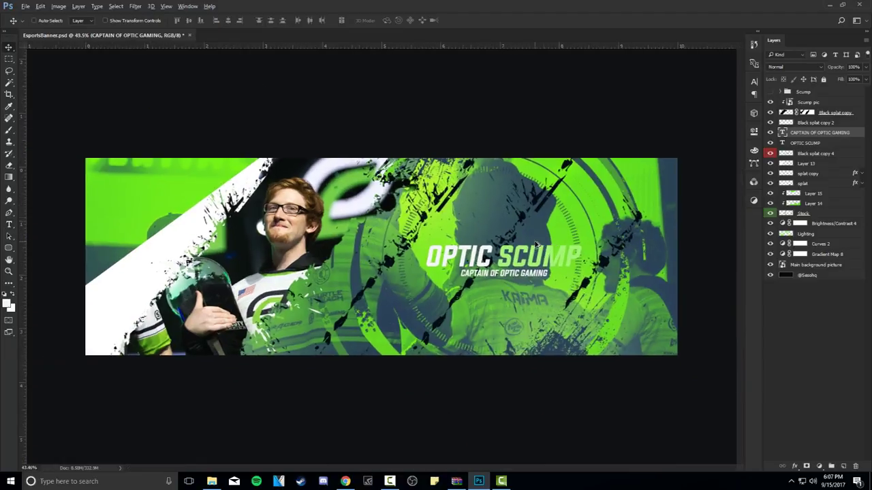
Apply a dark blue #2b4158 Color Overlay at 100% opacity to the red-labelled Black splat copy 4 layer.
{"action": "left_click", "coordinate": [800, 155]}
{"action": "key", "text": "e"}
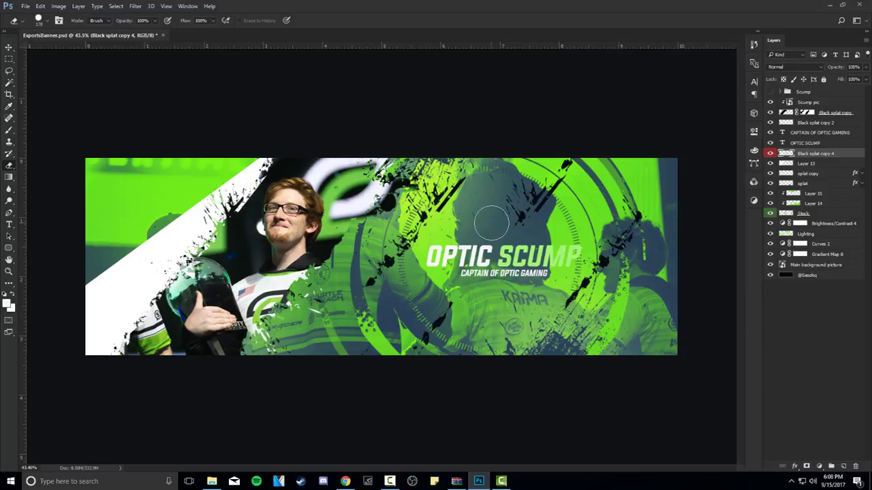
{"action": "key", "text": "v"}
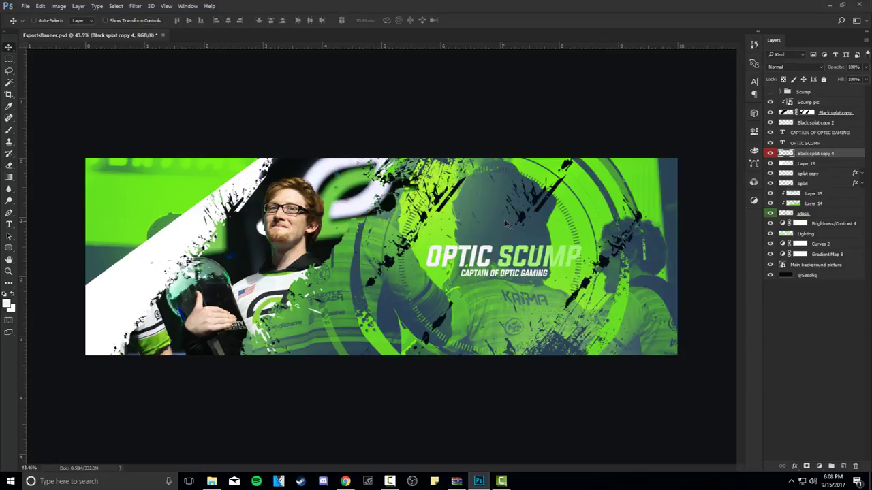
{"action": "double_click", "coordinate": [850, 153]}
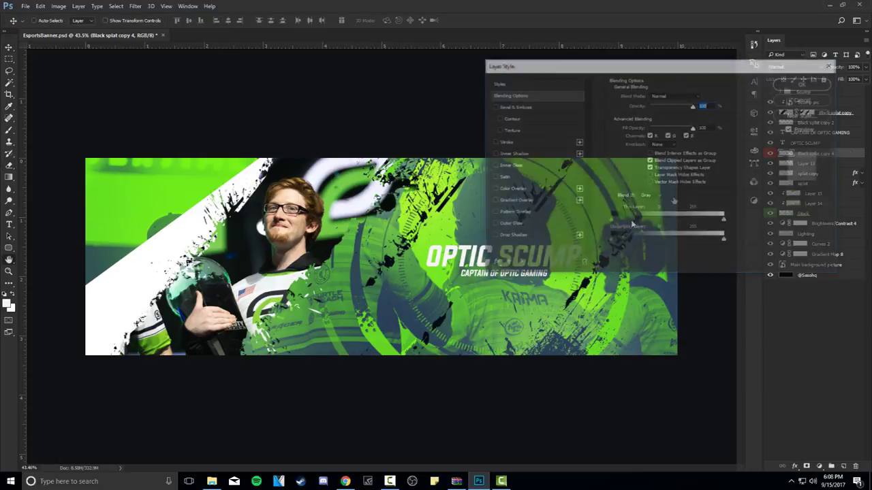
{"action": "left_click", "coordinate": [511, 188]}
{"action": "left_click", "coordinate": [704, 96]}
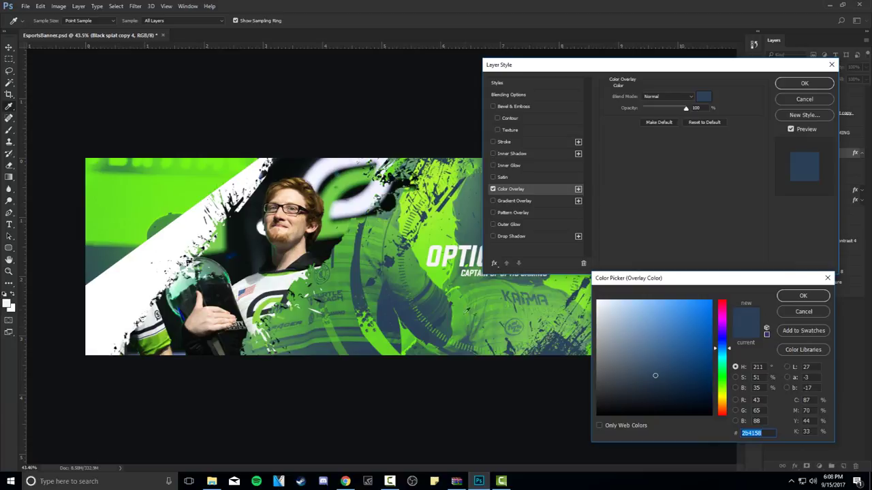
{"action": "left_click", "coordinate": [803, 296]}
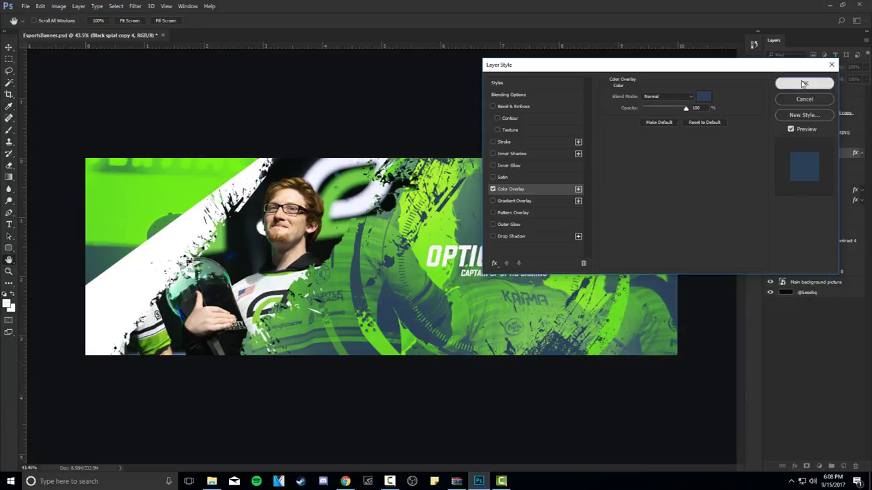
{"action": "left_click", "coordinate": [805, 83]}
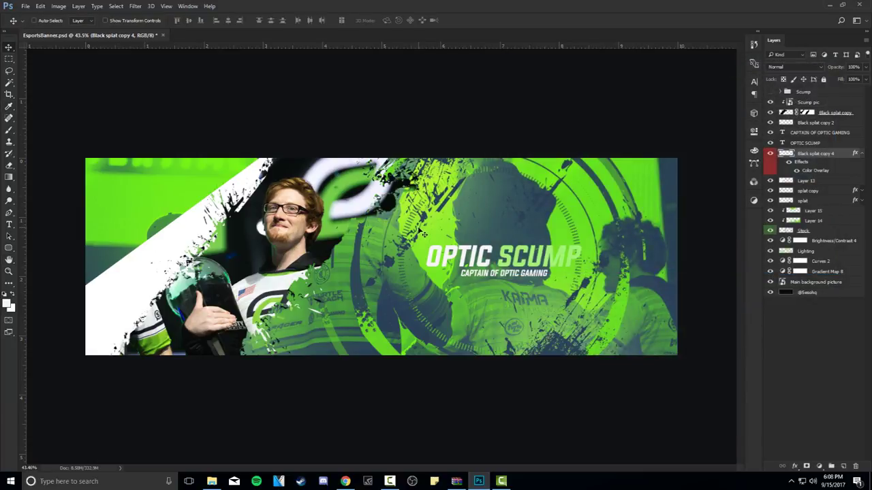
Change the merged splatter's Color Overlay to the bright green #8fef2a sampled from the banner.
{"action": "left_click_drag", "start_coordinate": [421, 230], "coordinate": [467, 279]}
{"action": "key", "text": "ctrl+z"}
{"action": "double_click", "coordinate": [819, 174]}
{"action": "left_click", "coordinate": [707, 97]}
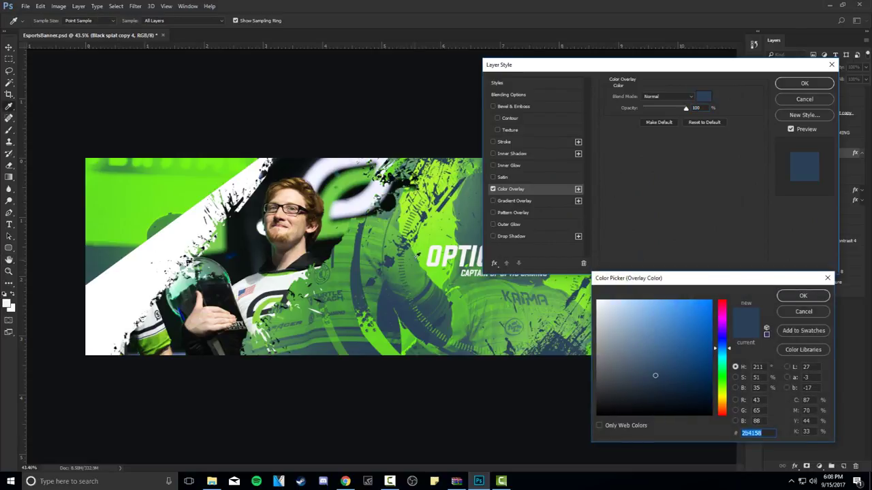
{"action": "left_click", "coordinate": [429, 235]}
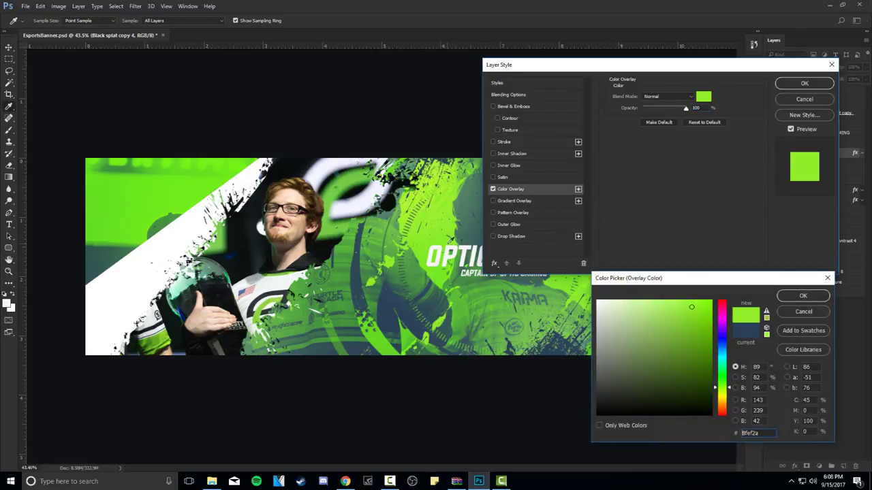
{"action": "left_click", "coordinate": [803, 296]}
{"action": "left_click", "coordinate": [804, 83]}
Rasterize the layer style of the green splatter layer and rename the layer "Pattern".
{"action": "right_click", "coordinate": [828, 154]}
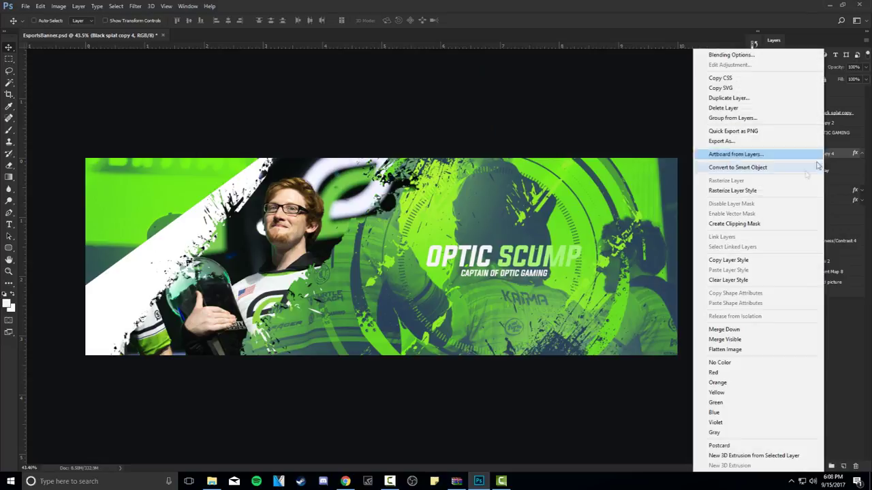
{"action": "left_click", "coordinate": [747, 190]}
{"action": "double_click", "coordinate": [821, 154]}
{"action": "type", "text": "Pattern"}
{"action": "key", "text": "Return"}
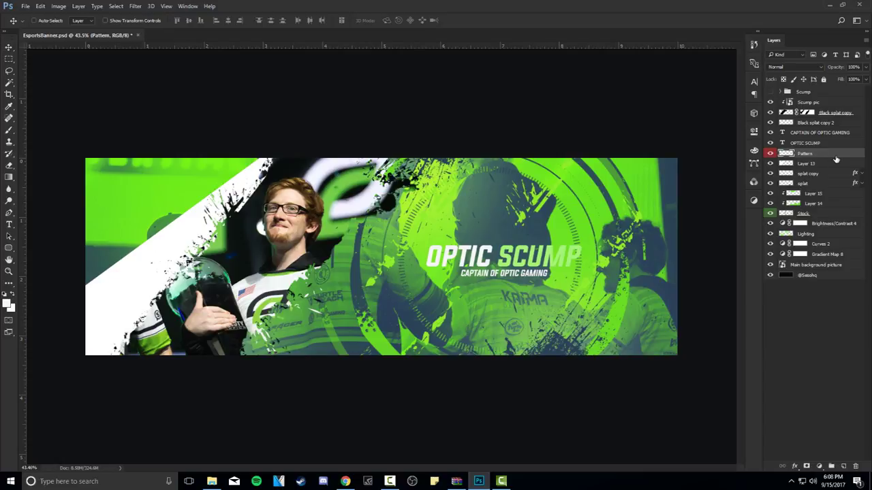
Add a Pattern Overlay with the diagonal stepped pattern to the Pattern layer, at 100% opacity and 226% scale.
{"action": "double_click", "coordinate": [835, 156]}
{"action": "left_click_drag", "start_coordinate": [514, 65], "coordinate": [558, 127]}
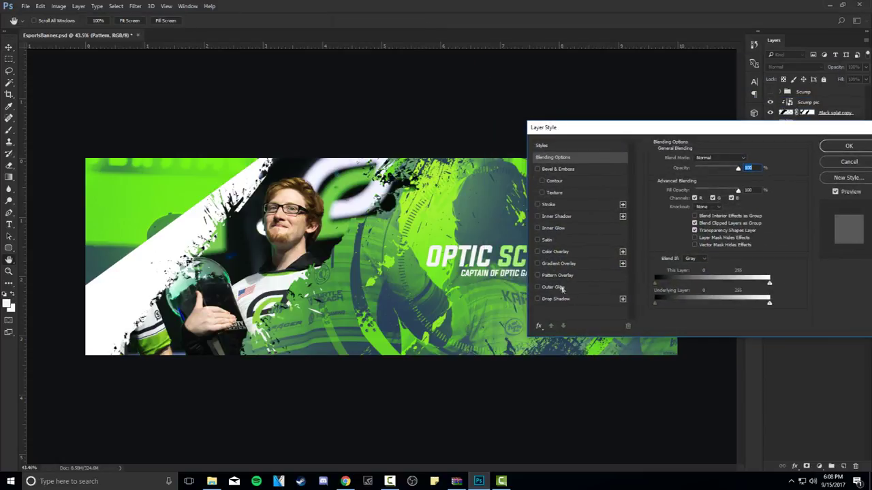
{"action": "left_click", "coordinate": [560, 275]}
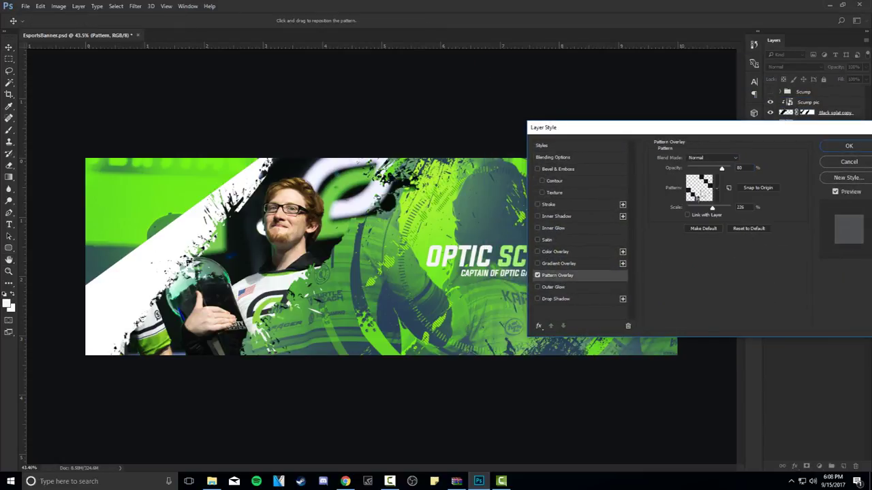
{"action": "left_click", "coordinate": [705, 192]}
{"action": "double_click", "coordinate": [687, 236]}
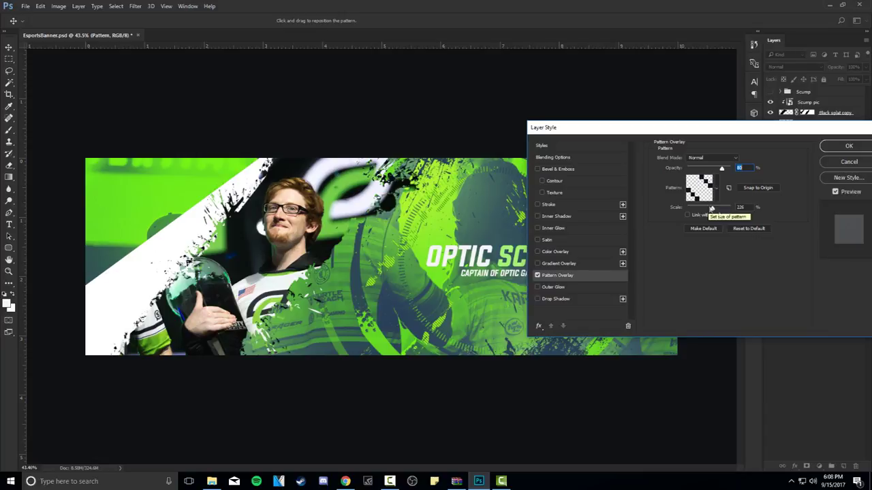
{"action": "left_click_drag", "start_coordinate": [716, 207], "coordinate": [712, 209]}
{"action": "left_click_drag", "start_coordinate": [688, 131], "coordinate": [634, 201]}
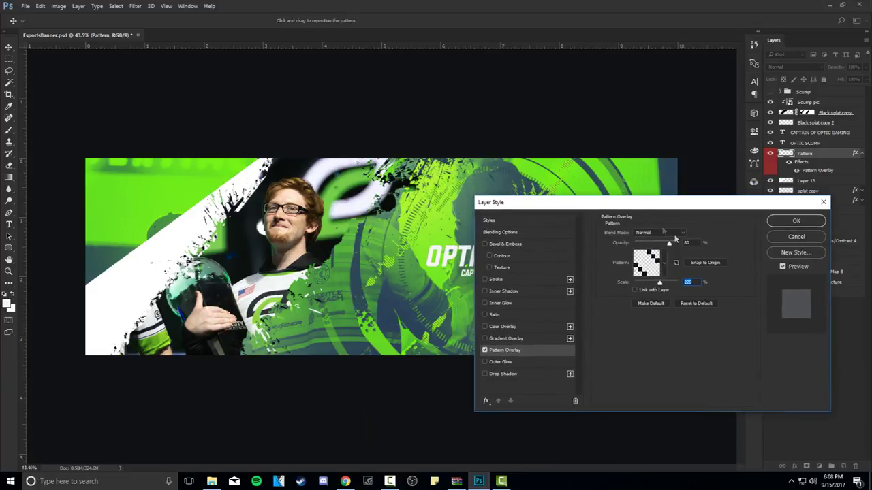
{"action": "left_click_drag", "start_coordinate": [670, 244], "coordinate": [678, 244]}
{"action": "left_click", "coordinate": [637, 266]}
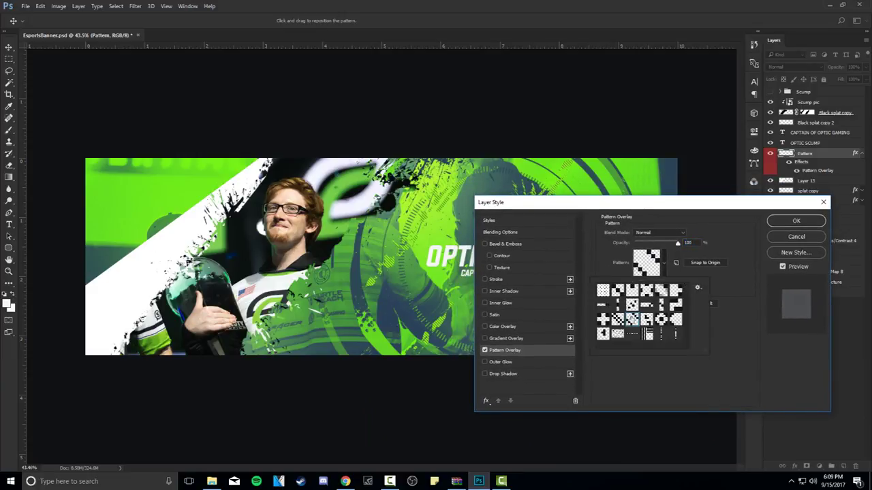
{"action": "double_click", "coordinate": [630, 322]}
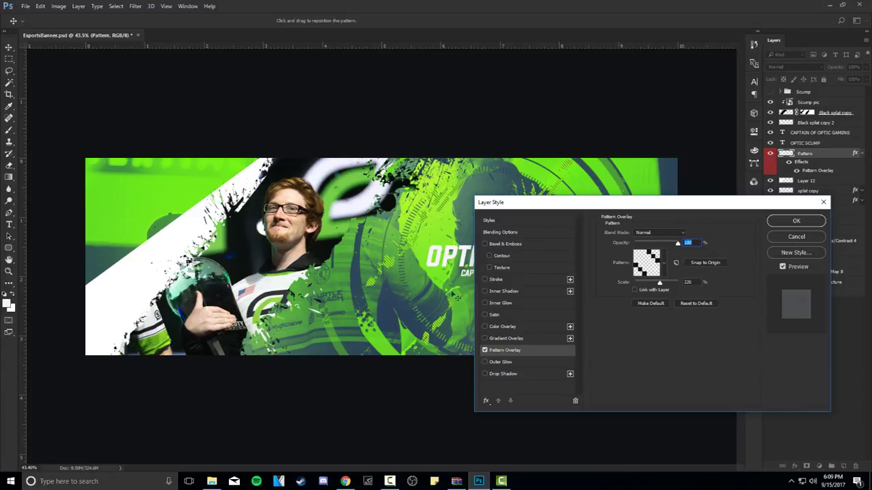
Try several other pixel patterns in the overlay, choose the diagonal stepped one again, and apply the layer style.
{"action": "left_click", "coordinate": [646, 265]}
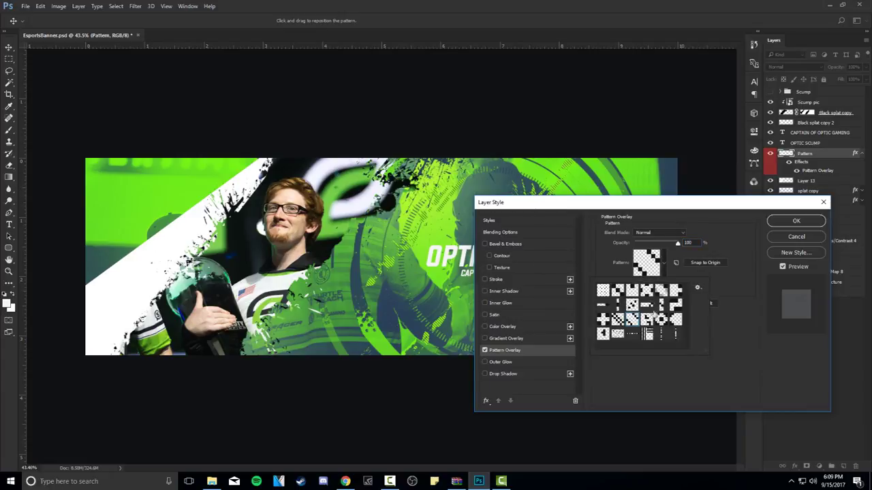
{"action": "left_click", "coordinate": [661, 320]}
{"action": "left_click", "coordinate": [674, 320]}
{"action": "left_click", "coordinate": [675, 305]}
{"action": "left_click", "coordinate": [675, 291]}
{"action": "left_click", "coordinate": [674, 319]}
{"action": "left_click", "coordinate": [659, 320]}
{"action": "left_click", "coordinate": [661, 290]}
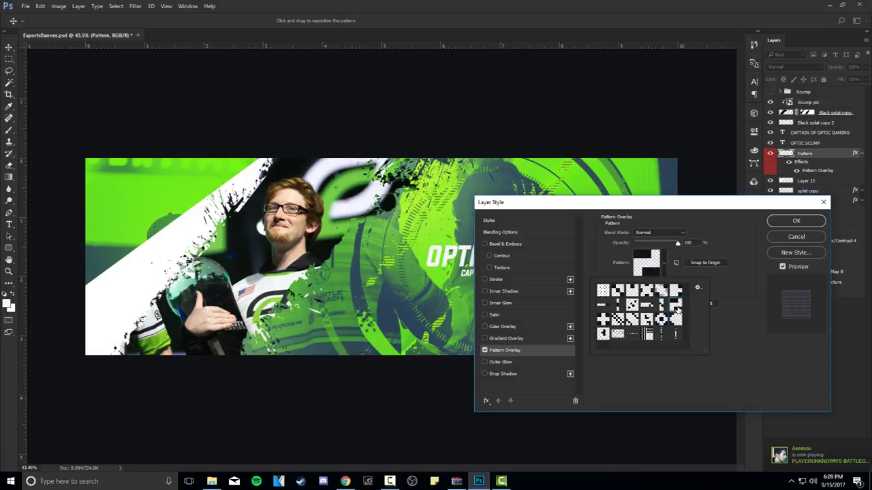
{"action": "left_click", "coordinate": [646, 290]}
{"action": "left_click", "coordinate": [661, 305]}
{"action": "left_click", "coordinate": [632, 305]}
{"action": "left_click", "coordinate": [634, 320]}
{"action": "left_click", "coordinate": [647, 320]}
{"action": "left_click", "coordinate": [635, 320]}
{"action": "left_click", "coordinate": [803, 226]}
{"action": "left_click", "coordinate": [802, 225]}
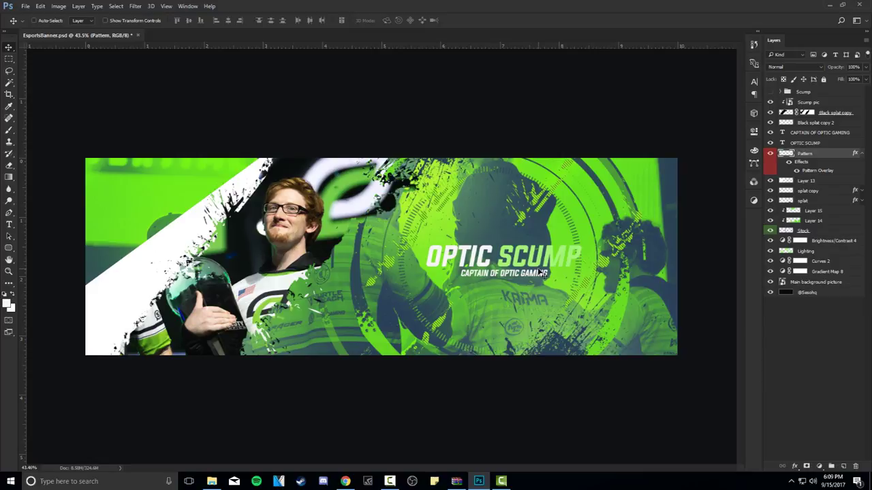
Add a Color Balance adjustment above the Scump pic layer with midtones at -31 cyan, +31 green and about +35 blue.
{"action": "left_click", "coordinate": [808, 102]}
{"action": "left_click", "coordinate": [819, 466]}
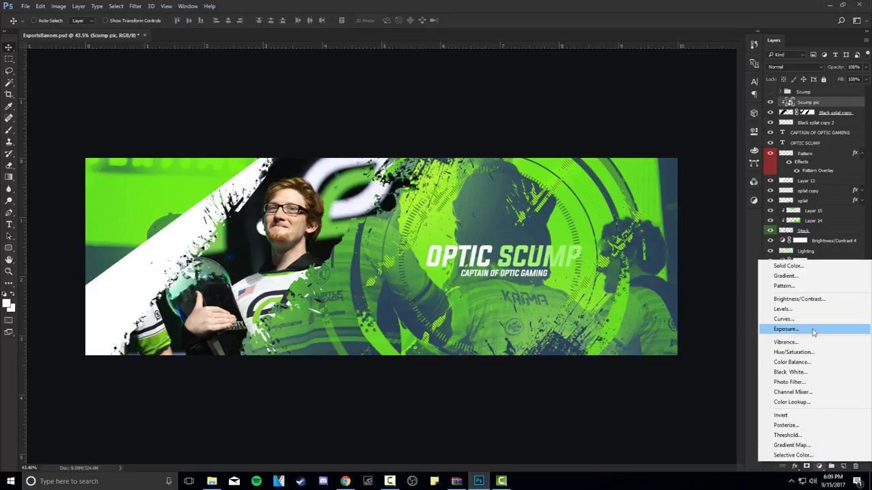
{"action": "left_click", "coordinate": [792, 363]}
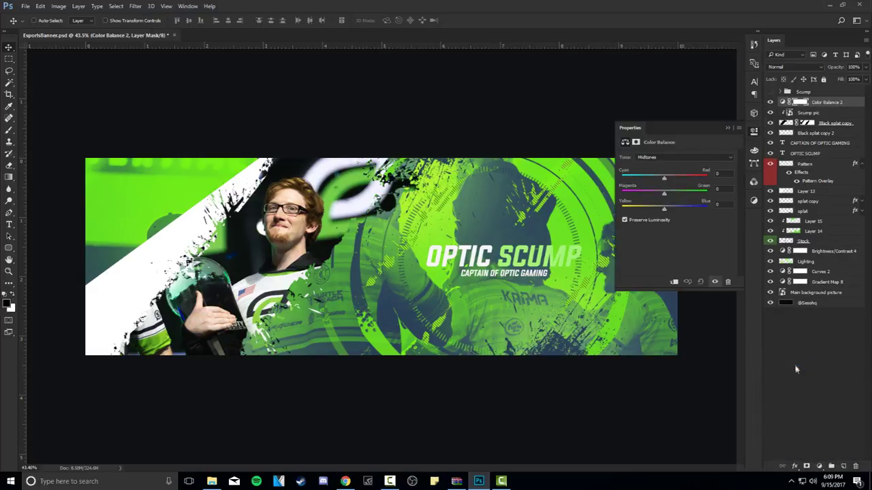
{"action": "left_click", "coordinate": [781, 91]}
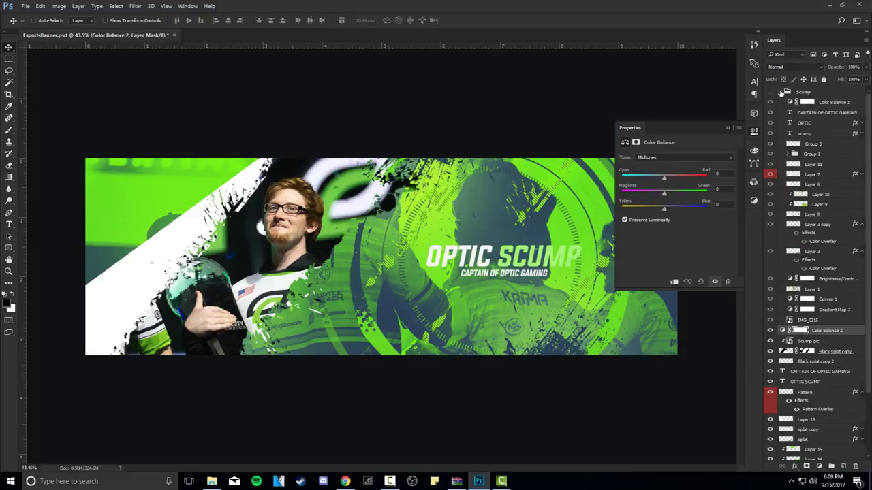
{"action": "left_click", "coordinate": [780, 92]}
{"action": "left_click_drag", "start_coordinate": [664, 178], "coordinate": [677, 195]}
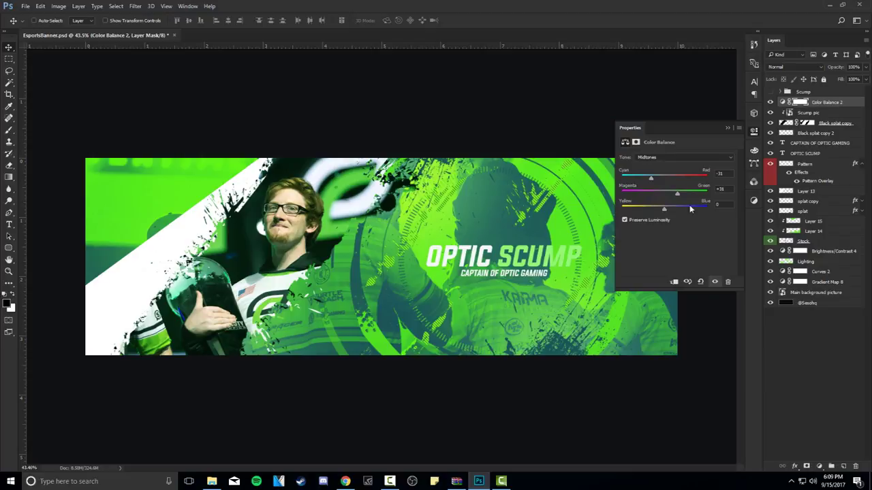
{"action": "mouse_move", "coordinate": [665, 209]}
{"action": "left_mouse_down"}
{"action": "mouse_move", "coordinate": [689, 210]}
{"action": "mouse_move", "coordinate": [680, 209]}
{"action": "left_mouse_up"}
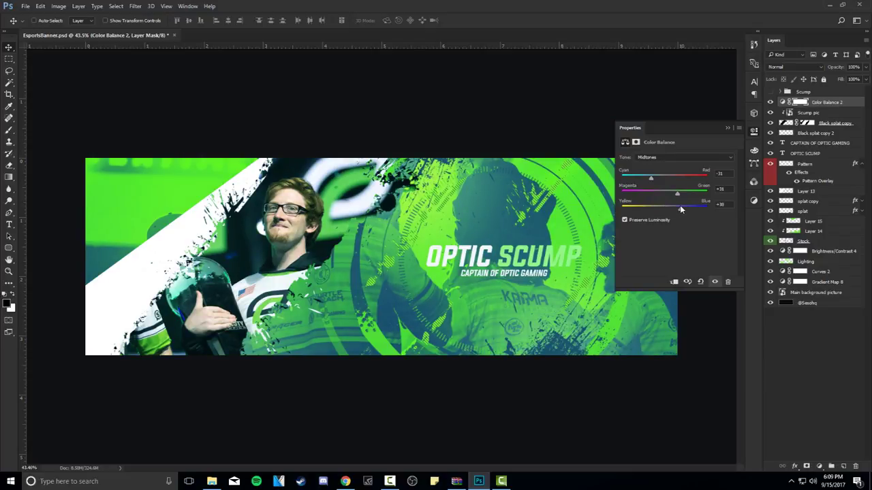
{"action": "left_click", "coordinate": [752, 134]}
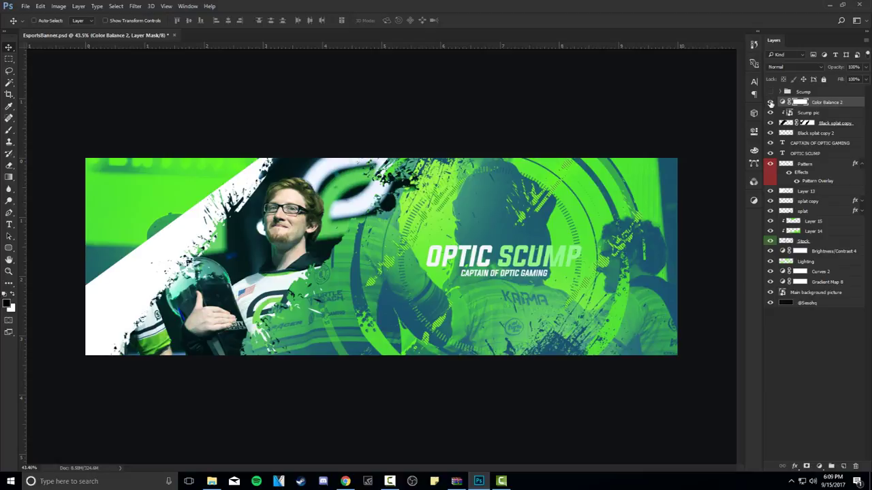
Move the Color Balance's Cyan-Red value back to around neutral and compare the banner with the adjustment hidden and shown.
{"action": "double_click", "coordinate": [782, 102]}
{"action": "left_click_drag", "start_coordinate": [650, 178], "coordinate": [663, 180]}
{"action": "left_click", "coordinate": [751, 132]}
{"action": "left_click", "coordinate": [770, 102]}
{"action": "left_click", "coordinate": [770, 102]}
{"action": "left_click", "coordinate": [770, 102]}
{"action": "left_click", "coordinate": [770, 102]}
{"action": "left_click", "coordinate": [771, 102]}
{"action": "left_click", "coordinate": [770, 102]}
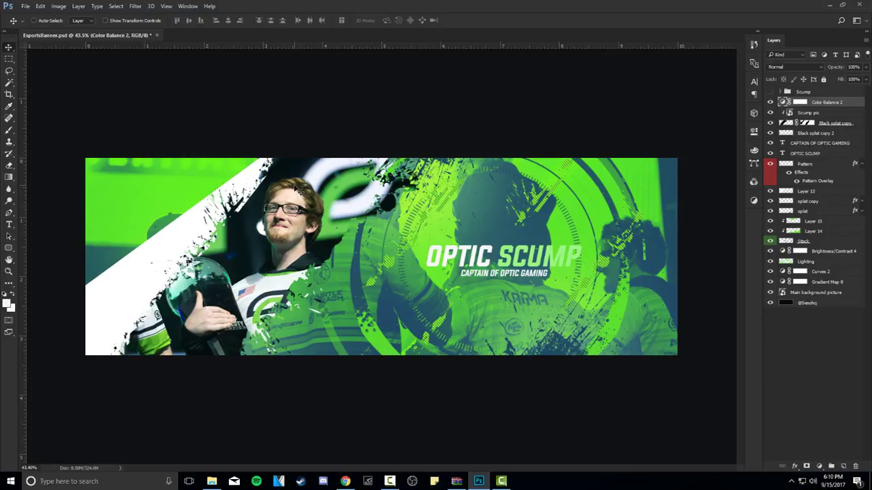
Paint bright green glow spots around the tech circle on a new top layer with a soft 745 px brush.
{"action": "left_click", "coordinate": [843, 465]}
{"action": "key", "text": "b"}
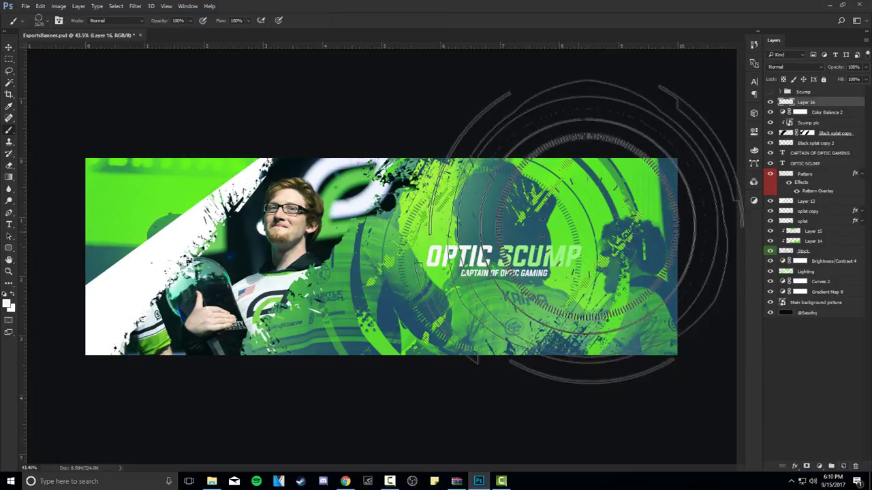
{"action": "right_click", "coordinate": [596, 244]}
{"action": "left_click_drag", "start_coordinate": [510, 270], "coordinate": [408, 270]}
{"action": "left_click_drag", "start_coordinate": [518, 293], "coordinate": [477, 293]}
{"action": "left_click", "coordinate": [481, 234]}
{"action": "left_click_drag", "start_coordinate": [557, 303], "coordinate": [587, 307]}
{"action": "left_click", "coordinate": [579, 304]}
{"action": "left_click", "coordinate": [348, 307]}
{"action": "left_click", "coordinate": [490, 188]}
Set the green glow layer's blend mode to Linear Dodge (Add) and its opacity to 32%.
{"action": "left_click", "coordinate": [792, 67]}
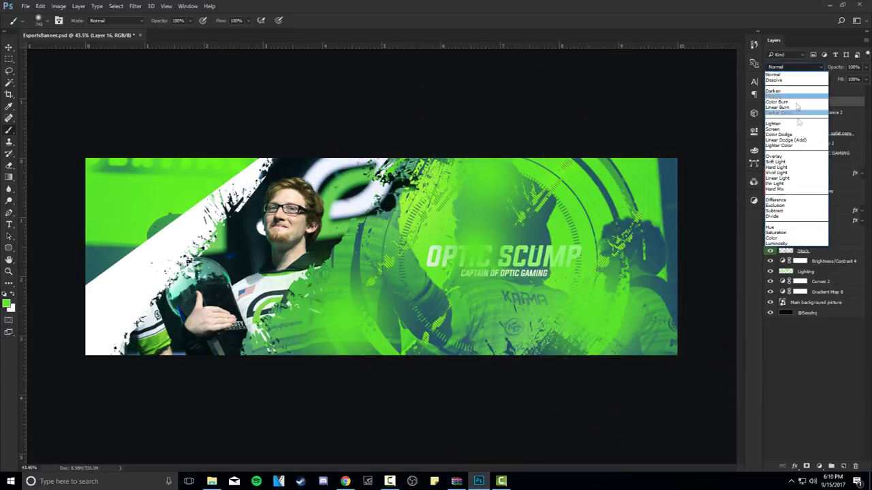
{"action": "left_click", "coordinate": [786, 140]}
{"action": "left_click", "coordinate": [864, 67]}
{"action": "left_click_drag", "start_coordinate": [865, 79], "coordinate": [836, 80]}
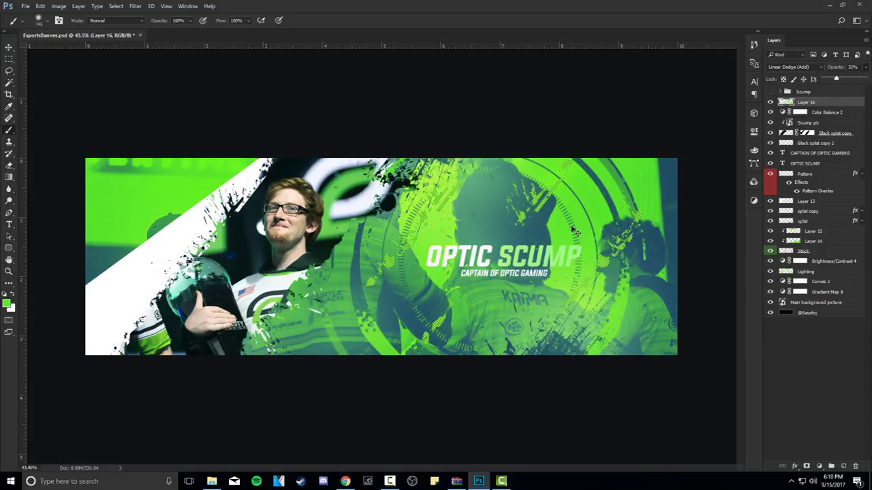
{"action": "key", "text": "v"}
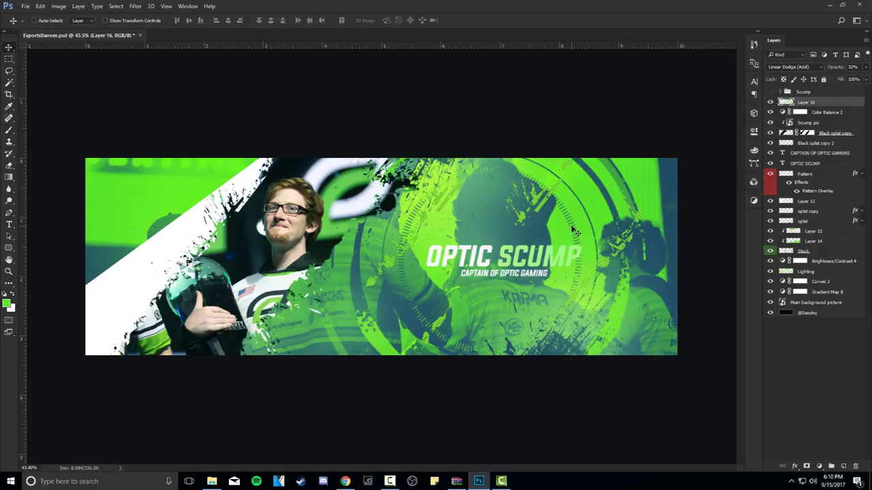